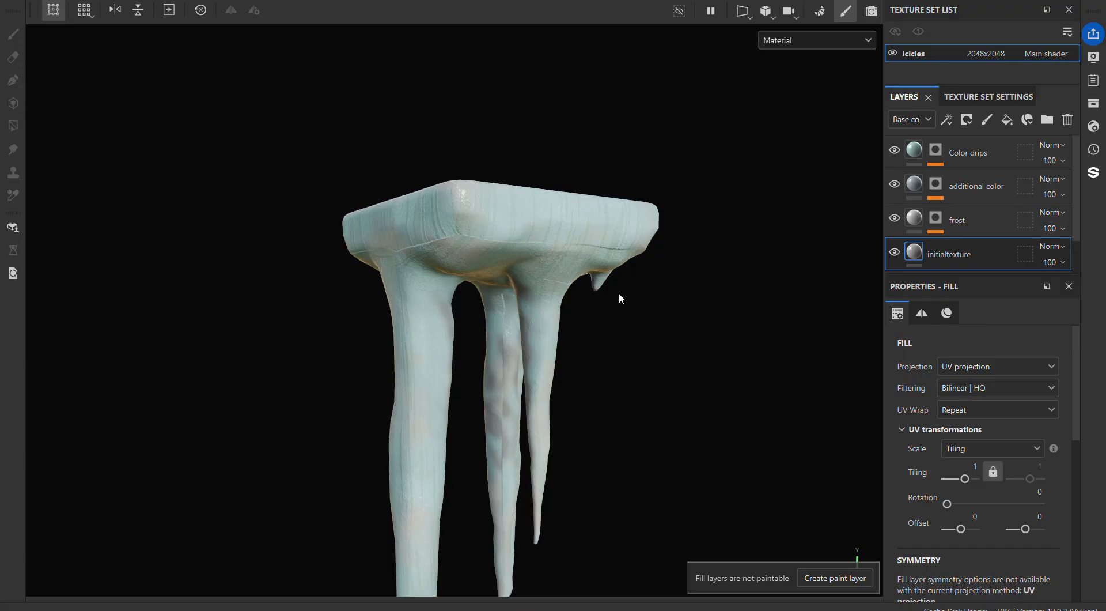
# Step: Hide Layer 1, Color drips, additional color and frost, leaving only the initialtexture layer visible on the icicle model
pyautogui.moveTo(617, 297)
pyautogui.keyDown('shift'); pyautogui.mouseDown(button='right')
pyautogui.moveTo(696, 280)
pyautogui.moveTo(627, 296)
pyautogui.mouseUp(button='right'); pyautogui.keyUp('shift')
pyautogui.keyDown('alt'); pyautogui.moveTo(684, 306); pyautogui.dragTo(721, 324); pyautogui.keyUp('alt')
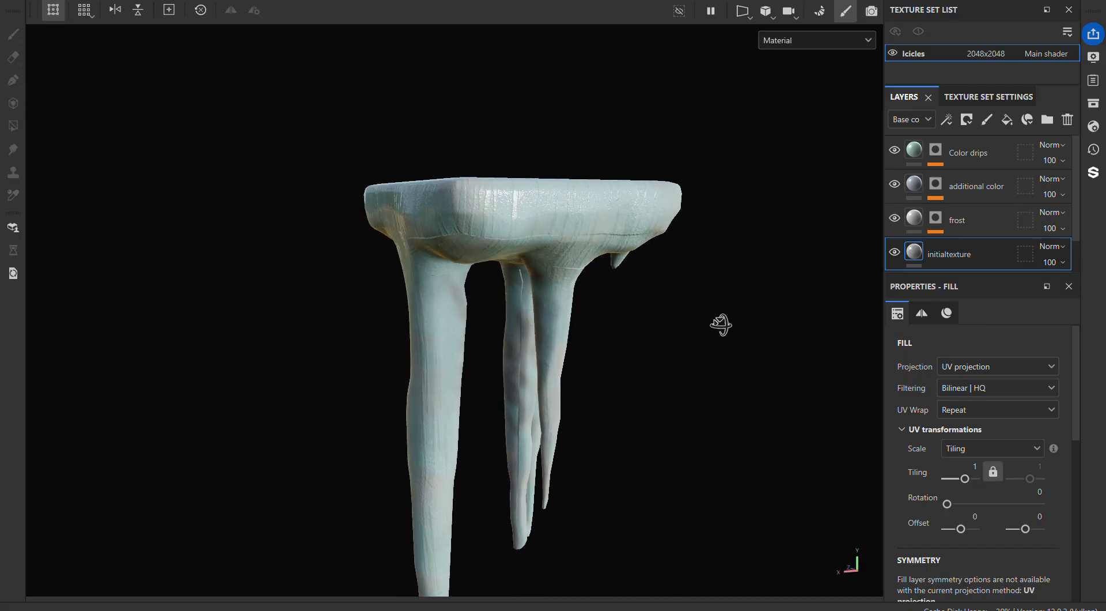
pyautogui.scroll(-1, 931, 257)
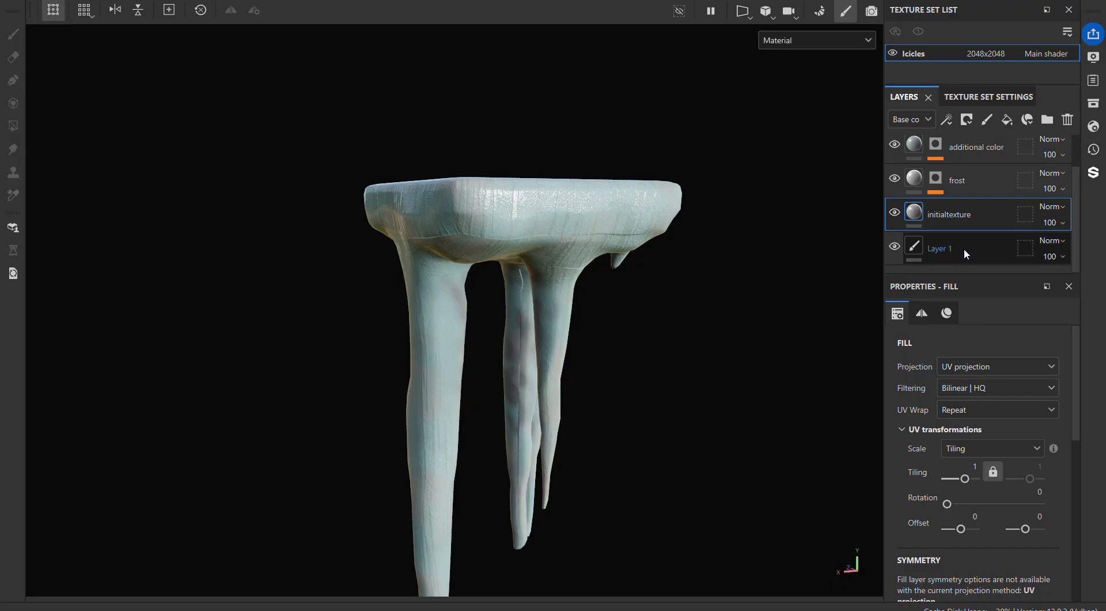
pyautogui.keyDown('alt'); pyautogui.moveTo(728, 316); pyautogui.dragTo(674, 294); pyautogui.keyUp('alt')
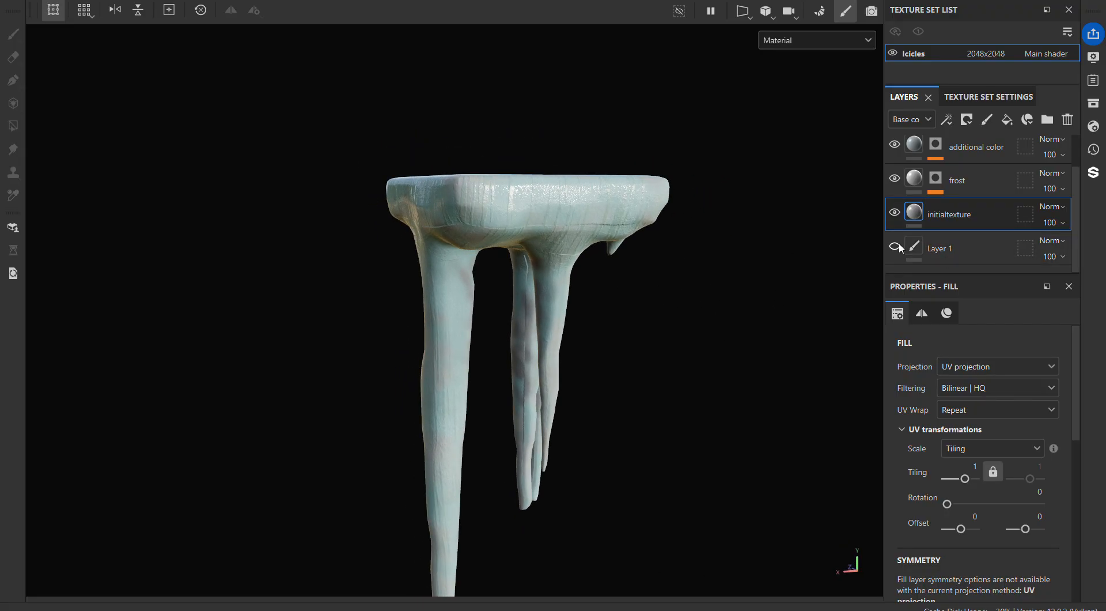
pyautogui.keyDown('alt'); pyautogui.moveTo(767, 300); pyautogui.dragTo(733, 313); pyautogui.keyUp('alt')
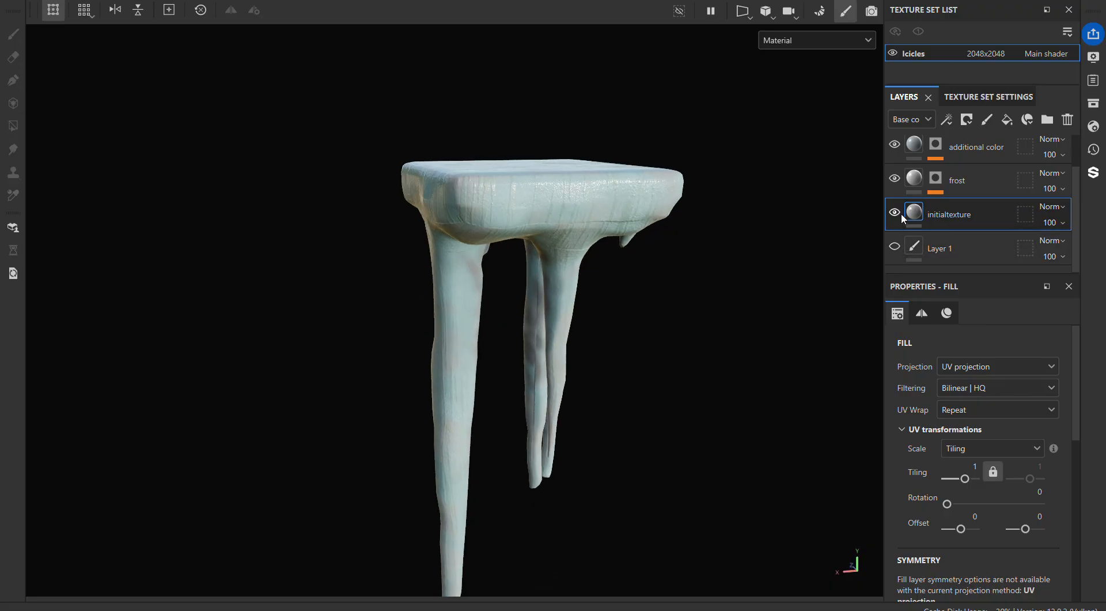
pyautogui.scroll(1, 897, 181)
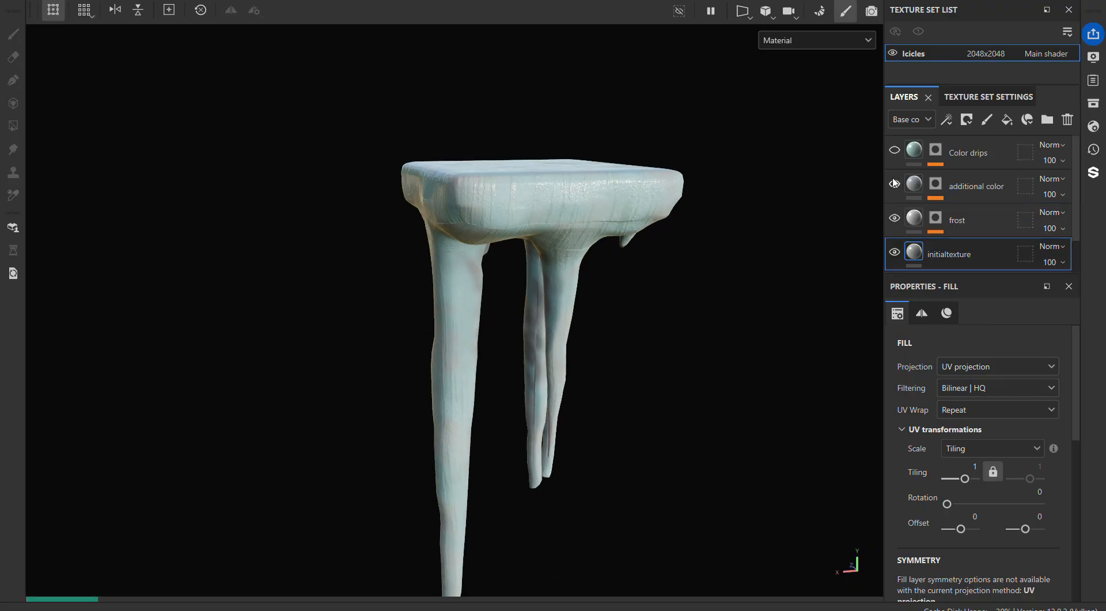
pyautogui.click(894, 218)
pyautogui.scroll(-1, 896, 218)
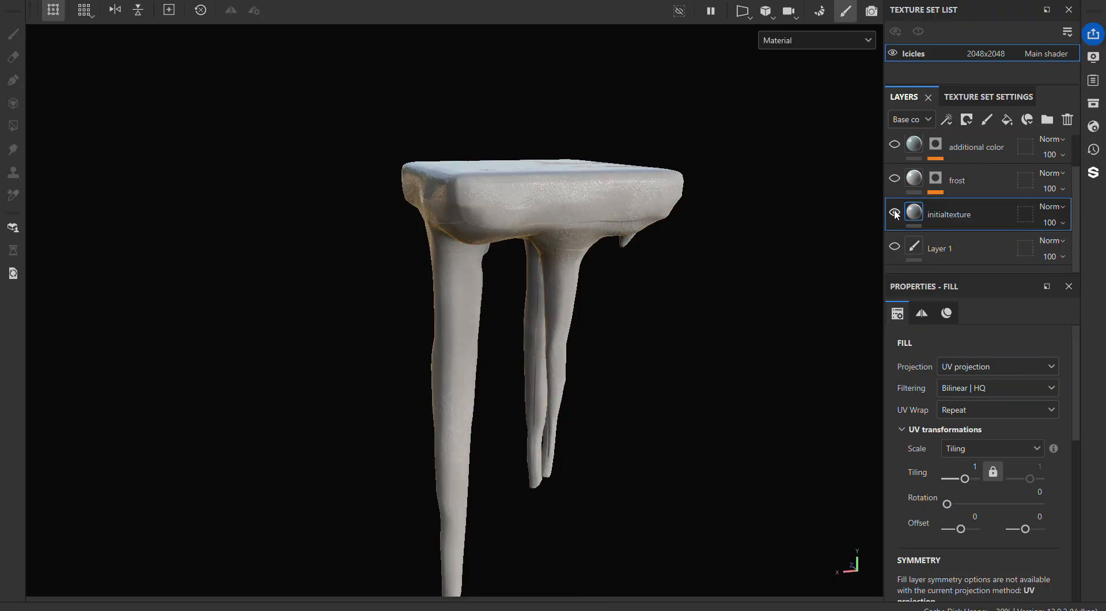
# Step: Set the Noise Tiling of the initialtexture layer's snow material to 9
pyautogui.keyDown('alt'); pyautogui.moveTo(727, 288); pyautogui.dragTo(177, 308); pyautogui.keyUp('alt')
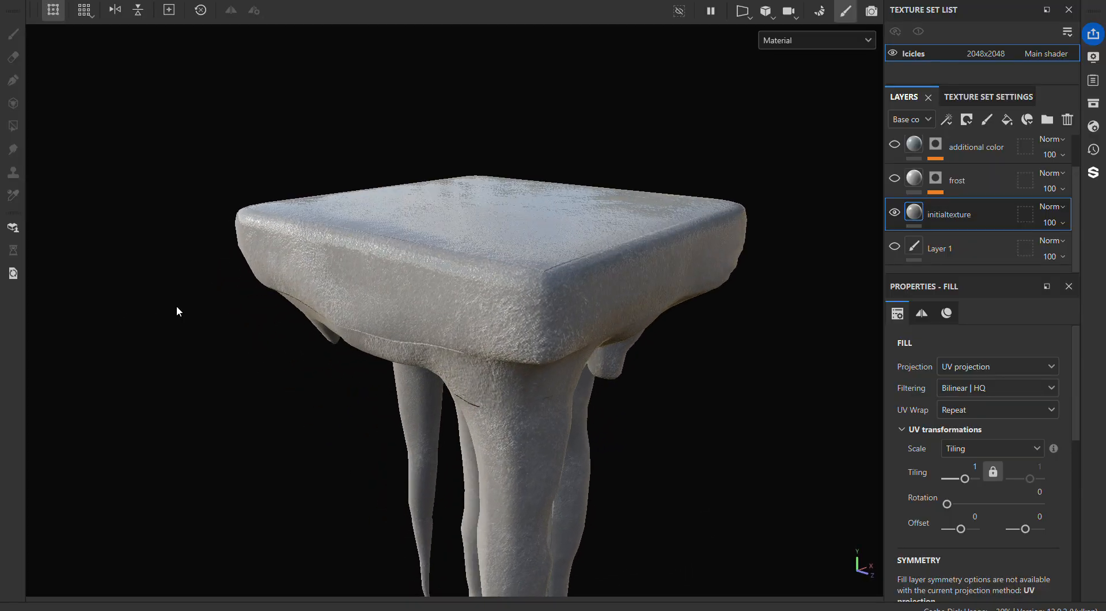
pyautogui.keyDown('alt'); pyautogui.moveTo(404, 281); pyautogui.dragTo(551, 255, button='right'); pyautogui.keyUp('alt')
pyautogui.click(947, 313)
pyautogui.scroll(-2, 942, 458)
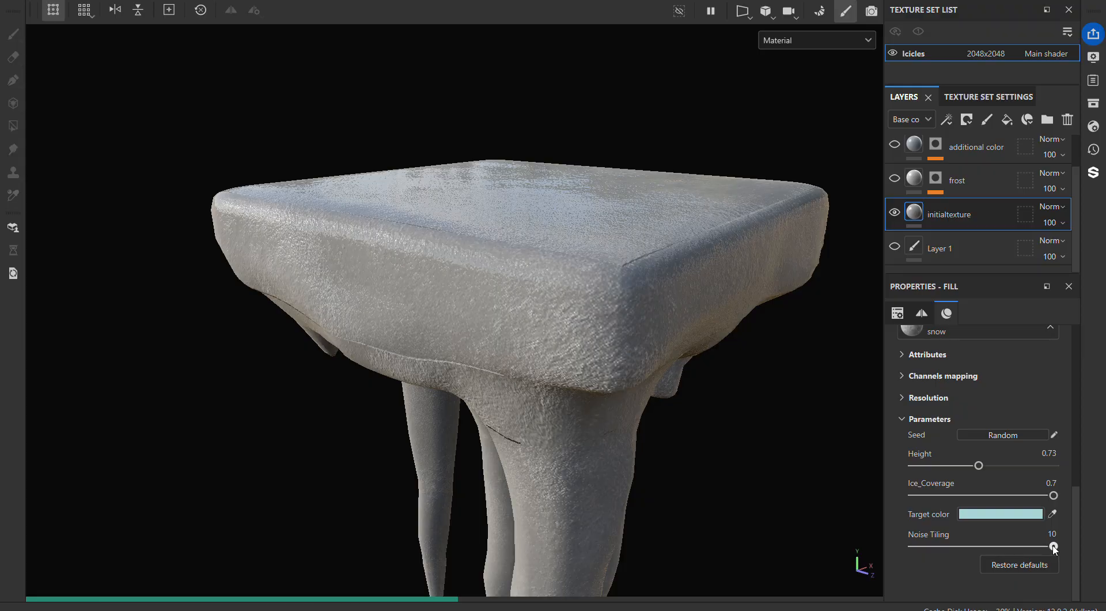
pyautogui.moveTo(1047, 546); pyautogui.dragTo(1044, 548)
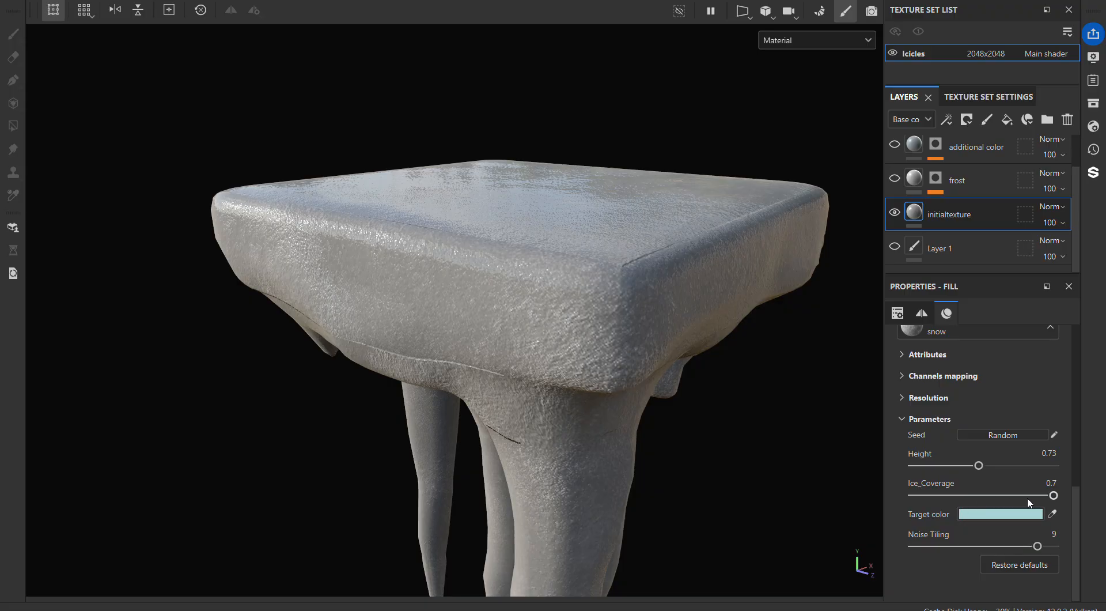
# Step: Review the base surface, geometry, subsurface scattering and displacement options in the Main shader's settings
pyautogui.keyDown('alt'); pyautogui.moveTo(709, 427); pyautogui.dragTo(661, 212); pyautogui.keyUp('alt')
pyautogui.keyDown('alt'); pyautogui.moveTo(661, 212); pyautogui.dragTo(814, 252, button='right'); pyautogui.keyUp('alt')
pyautogui.keyDown('alt'); pyautogui.moveTo(815, 251); pyautogui.dragTo(668, 311); pyautogui.keyUp('alt')
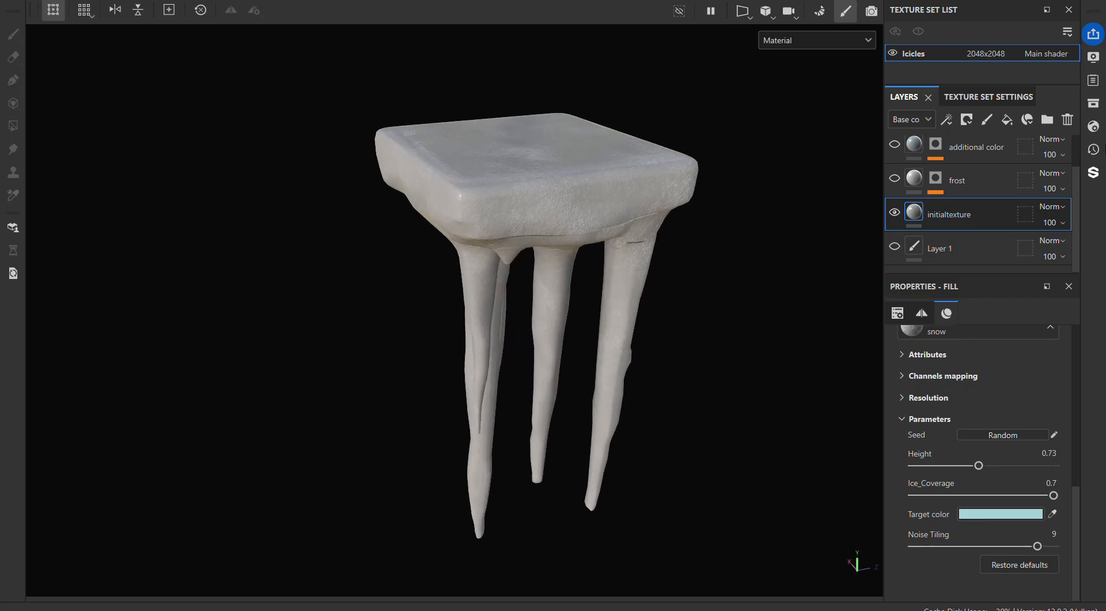
pyautogui.click(1093, 126)
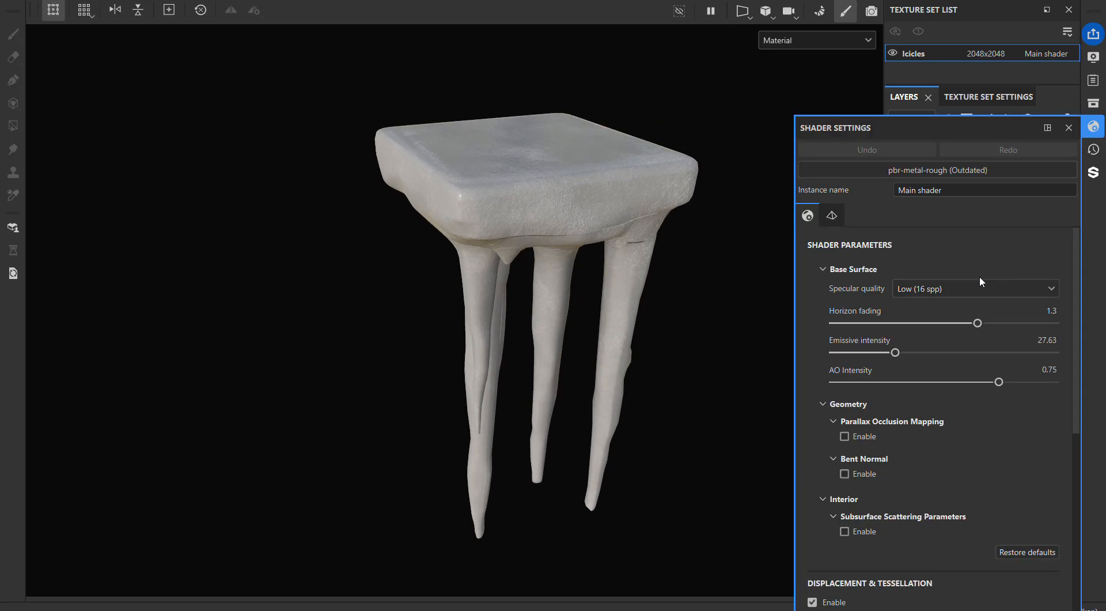
pyautogui.scroll(-6, 978, 326)
pyautogui.scroll(4, 962, 406)
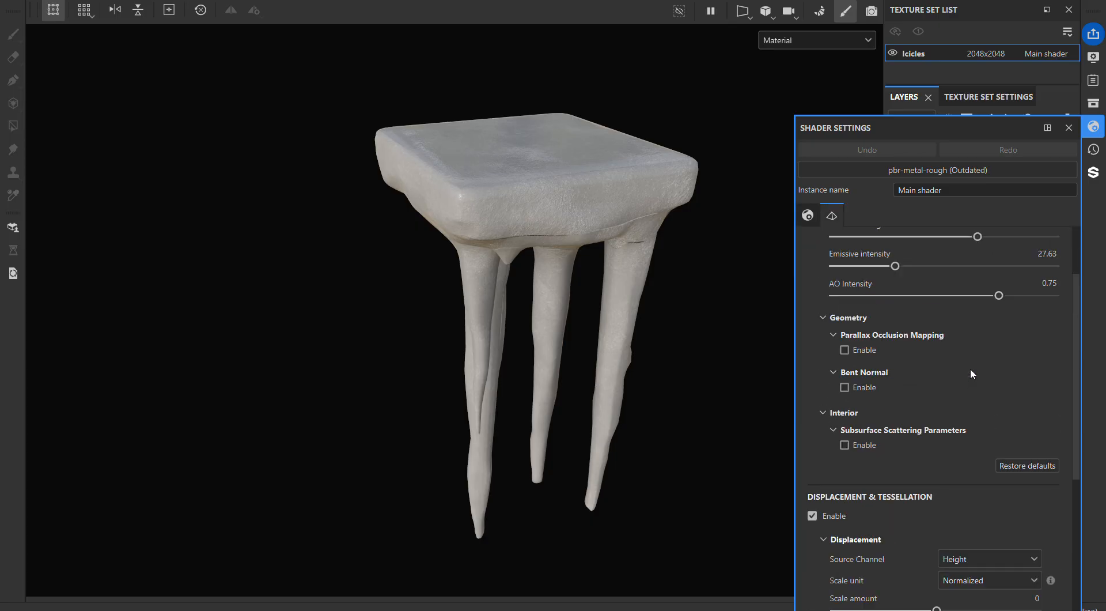
pyautogui.click(1067, 128)
# Step: Try a Height of 0.53 on the snow material of initialtexture, inspect the model, and restore it to 0.73
pyautogui.keyDown('alt'); pyautogui.moveTo(634, 291); pyautogui.dragTo(613, 321); pyautogui.keyUp('alt')
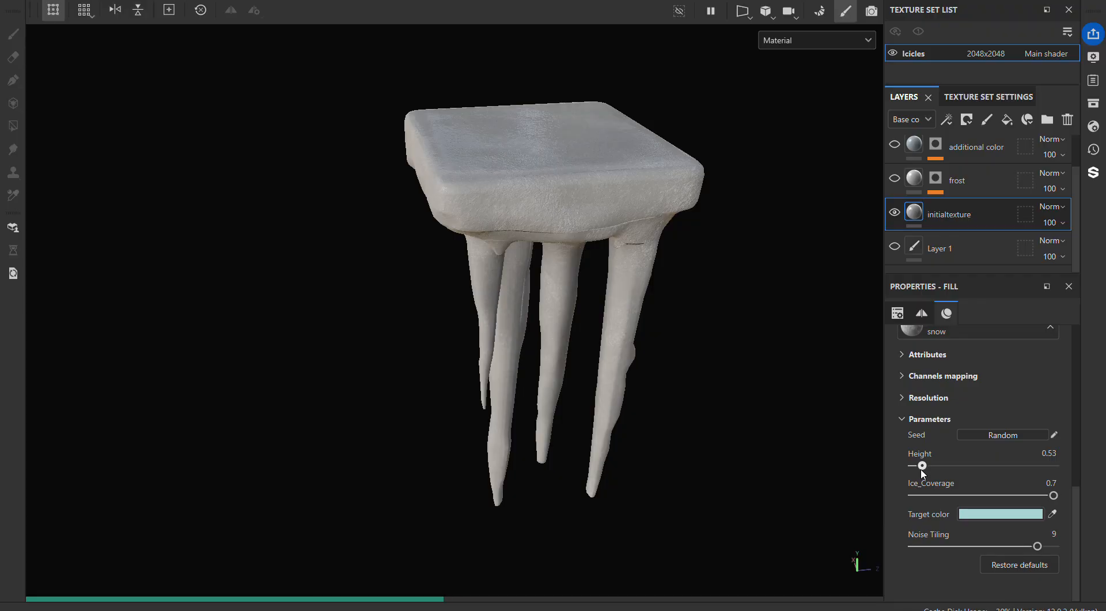
pyautogui.keyDown('alt'); pyautogui.moveTo(842, 366); pyautogui.dragTo(510, 329); pyautogui.keyUp('alt')
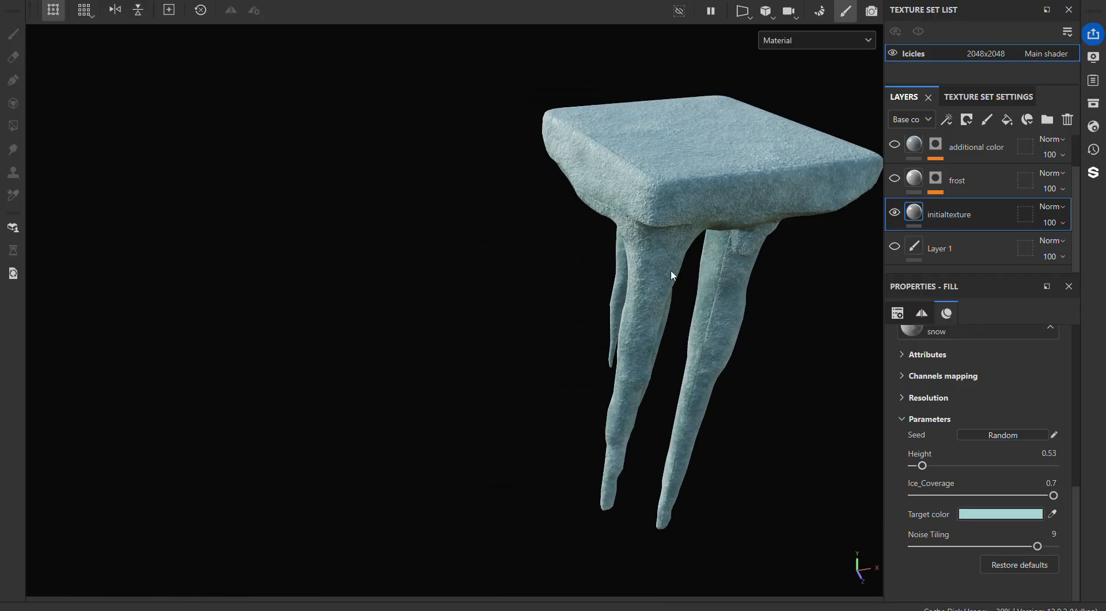
pyautogui.keyDown('alt'); pyautogui.moveTo(672, 275); pyautogui.dragTo(469, 403); pyautogui.keyUp('alt')
pyautogui.keyDown('alt'); pyautogui.moveTo(469, 403); pyautogui.dragTo(685, 306, button='right'); pyautogui.keyUp('alt')
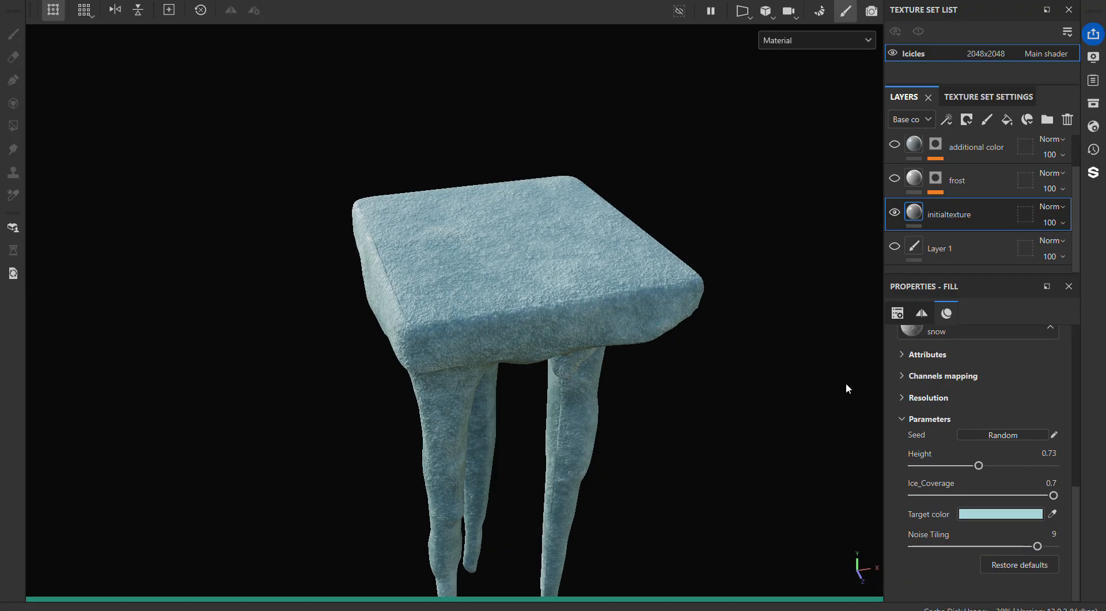
# Step: Show the frost layer and compare the slab's surface with the layer turned off and on
pyautogui.keyDown('alt'); pyautogui.moveTo(790, 415); pyautogui.dragTo(997, 383); pyautogui.keyUp('alt')
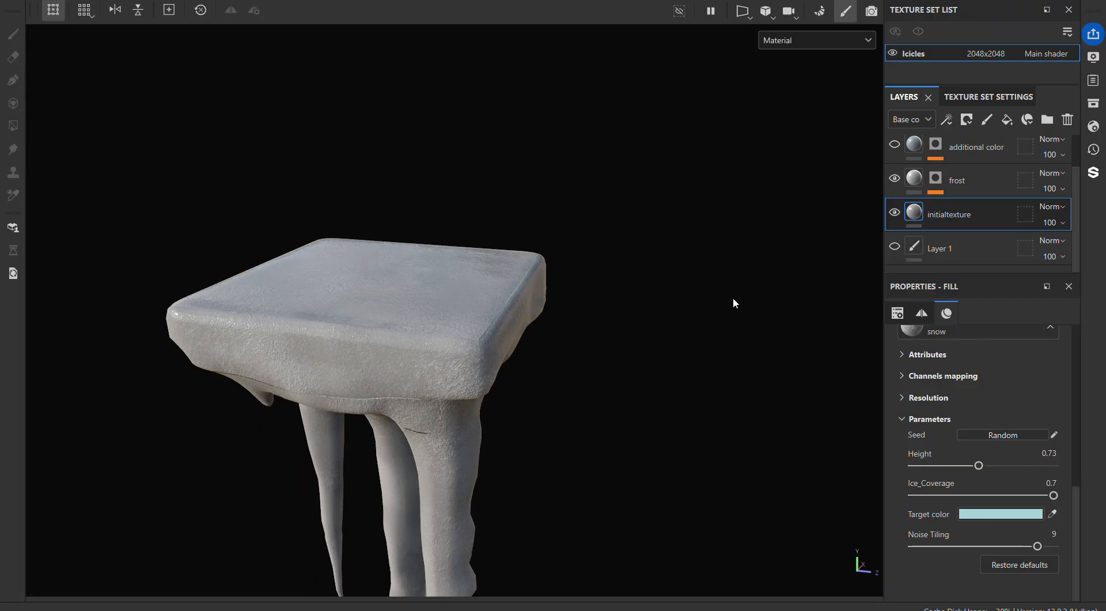
pyautogui.keyDown('alt'); pyautogui.moveTo(733, 301); pyautogui.dragTo(669, 328); pyautogui.keyUp('alt')
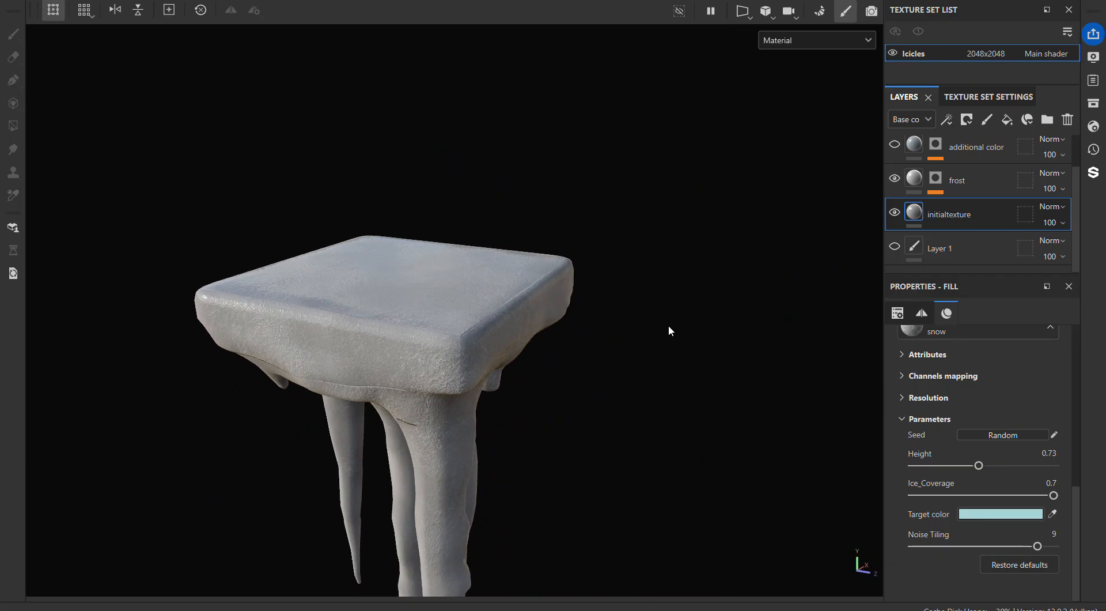
pyautogui.keyDown('alt'); pyautogui.moveTo(669, 328); pyautogui.dragTo(1073, 168, button='right'); pyautogui.keyUp('alt')
pyautogui.click(895, 178)
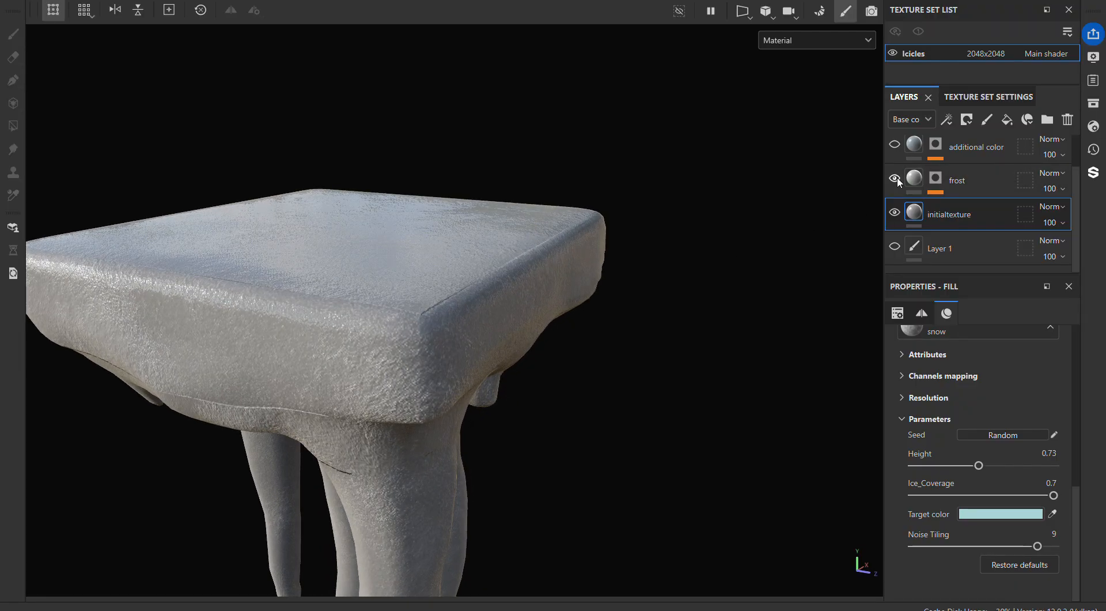
pyautogui.click(895, 178)
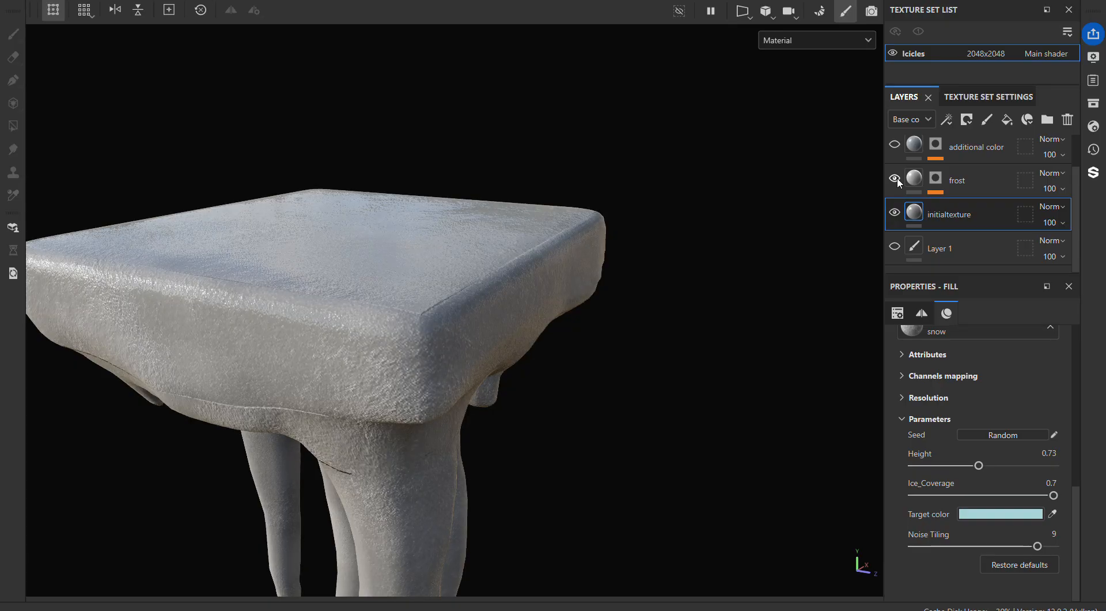
pyautogui.click(895, 179)
pyautogui.click(895, 179)
pyautogui.keyDown('alt'); pyautogui.moveTo(625, 346); pyautogui.dragTo(582, 377); pyautogui.keyUp('alt')
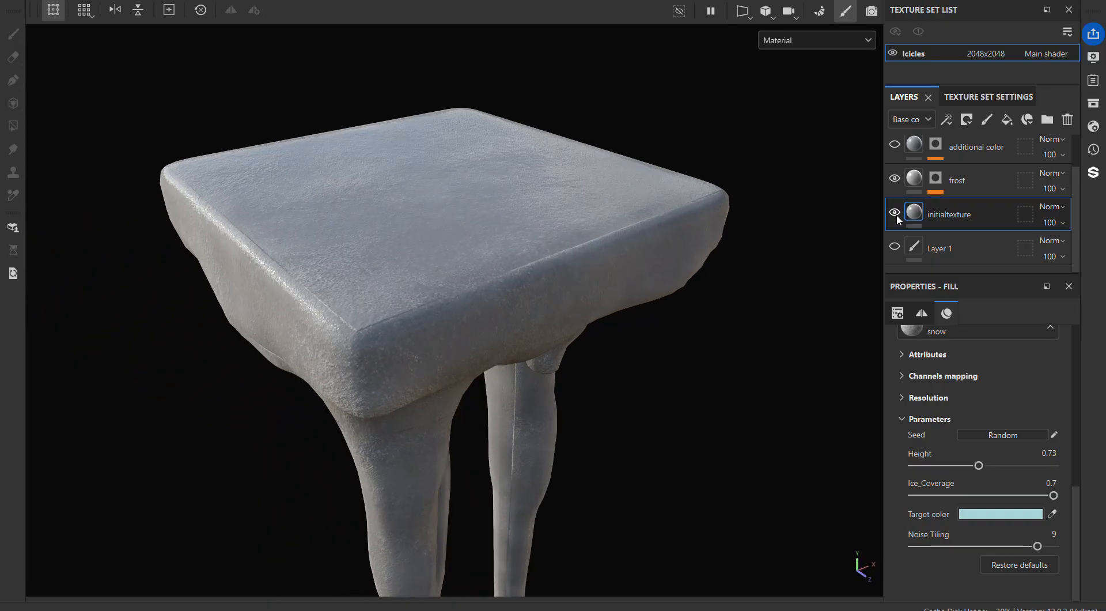
# Step: Show the additional color layer and inspect its tint on the hanging icicles from the side
pyautogui.scroll(1, 922, 202)
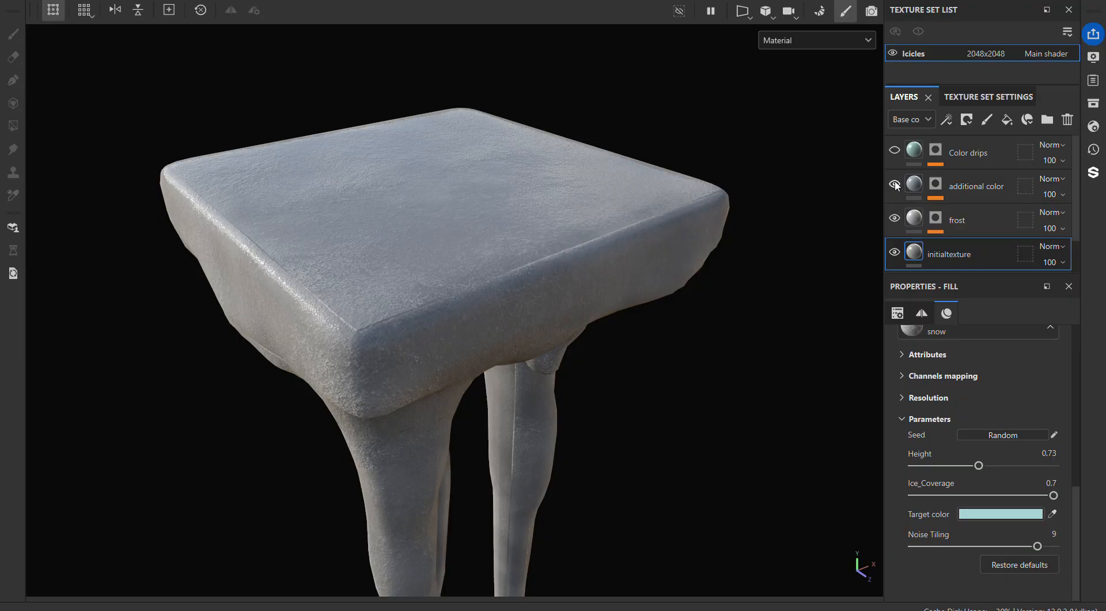
pyautogui.keyDown('alt'); pyautogui.moveTo(662, 346); pyautogui.dragTo(640, 383); pyautogui.keyUp('alt')
pyautogui.keyDown('alt'); pyautogui.moveTo(639, 383); pyautogui.dragTo(530, 317, button='middle'); pyautogui.keyUp('alt')
pyautogui.keyDown('alt'); pyautogui.moveTo(614, 306); pyautogui.dragTo(516, 326, button='right'); pyautogui.keyUp('alt')
pyautogui.keyDown('alt'); pyautogui.moveTo(516, 326); pyautogui.dragTo(783, 290); pyautogui.keyUp('alt')
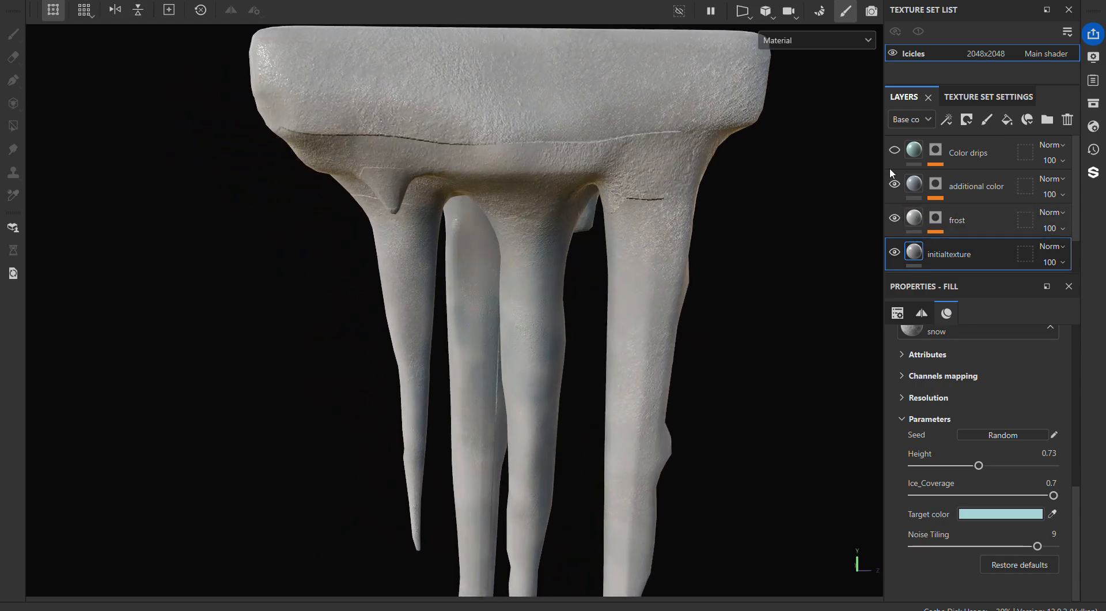
# Step: Compare the icicles with additional color off and on, and show the Color drips layer over the whole model
pyautogui.click(894, 185)
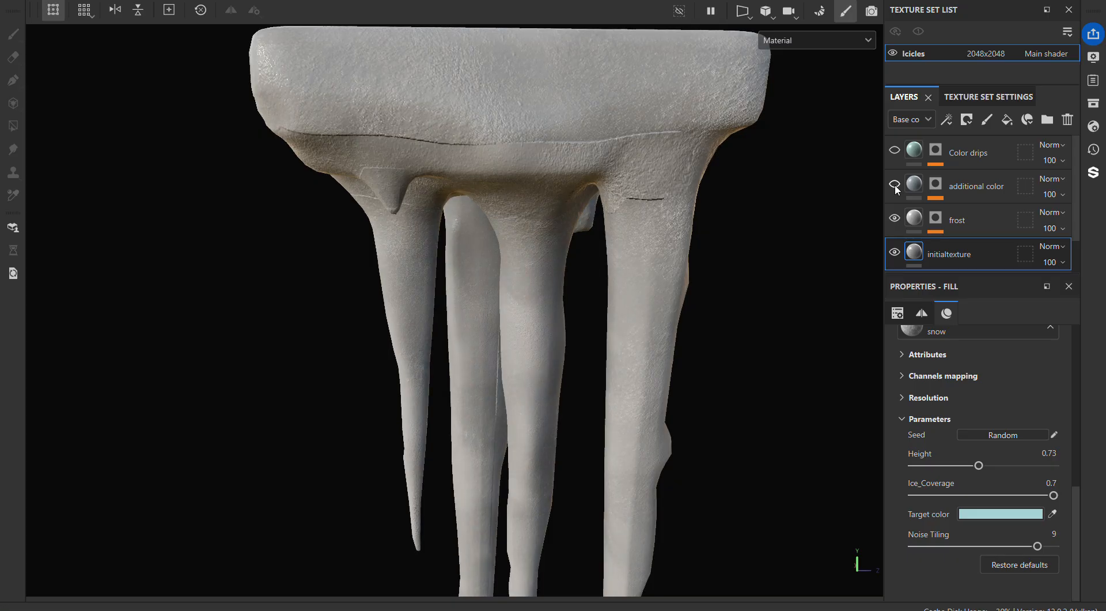
pyautogui.click(894, 185)
pyautogui.click(895, 185)
pyautogui.click(895, 184)
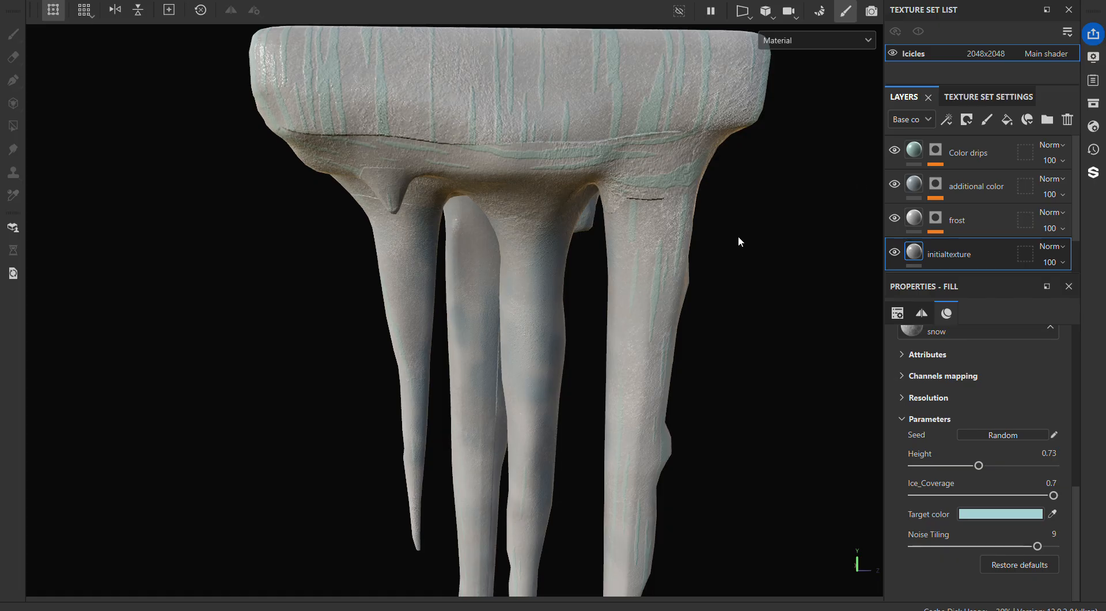
pyautogui.keyDown('alt'); pyautogui.moveTo(738, 237); pyautogui.dragTo(270, 313); pyautogui.keyUp('alt')
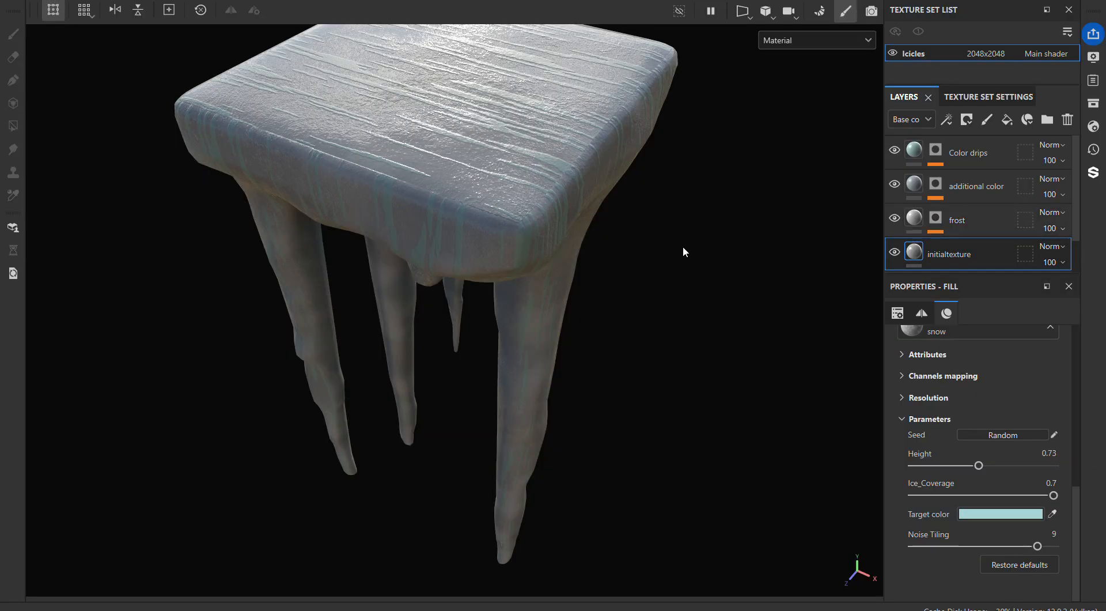
pyautogui.keyDown('alt'); pyautogui.moveTo(684, 250); pyautogui.dragTo(1037, 225); pyautogui.keyUp('alt')
pyautogui.keyDown('alt'); pyautogui.moveTo(864, 270); pyautogui.dragTo(395, 242, button='right'); pyautogui.keyUp('alt')
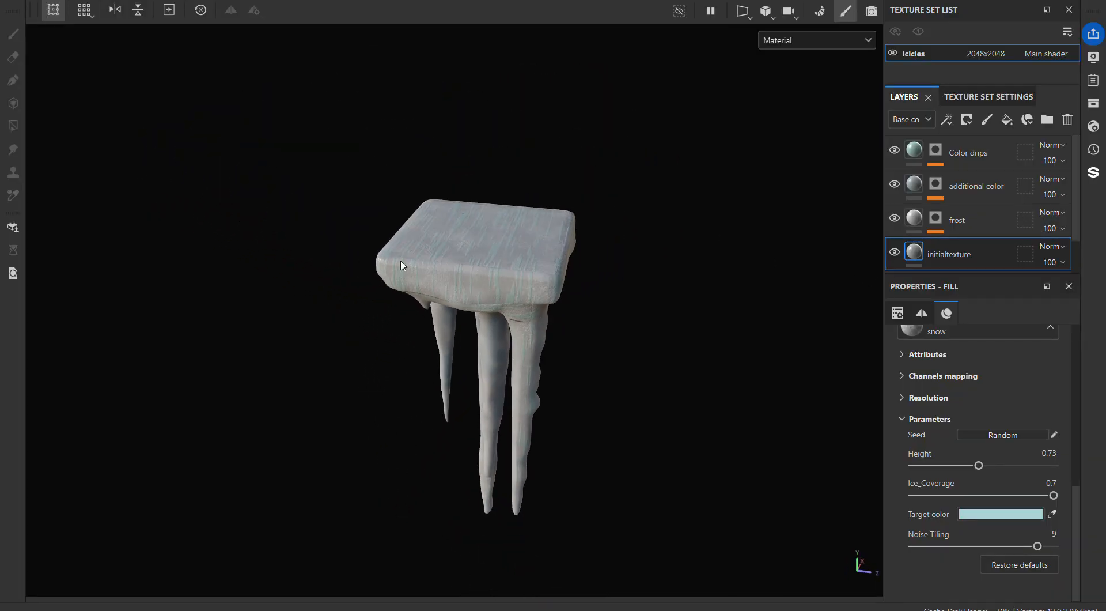
pyautogui.keyDown('alt'); pyautogui.moveTo(395, 242); pyautogui.dragTo(614, 95); pyautogui.keyUp('alt')
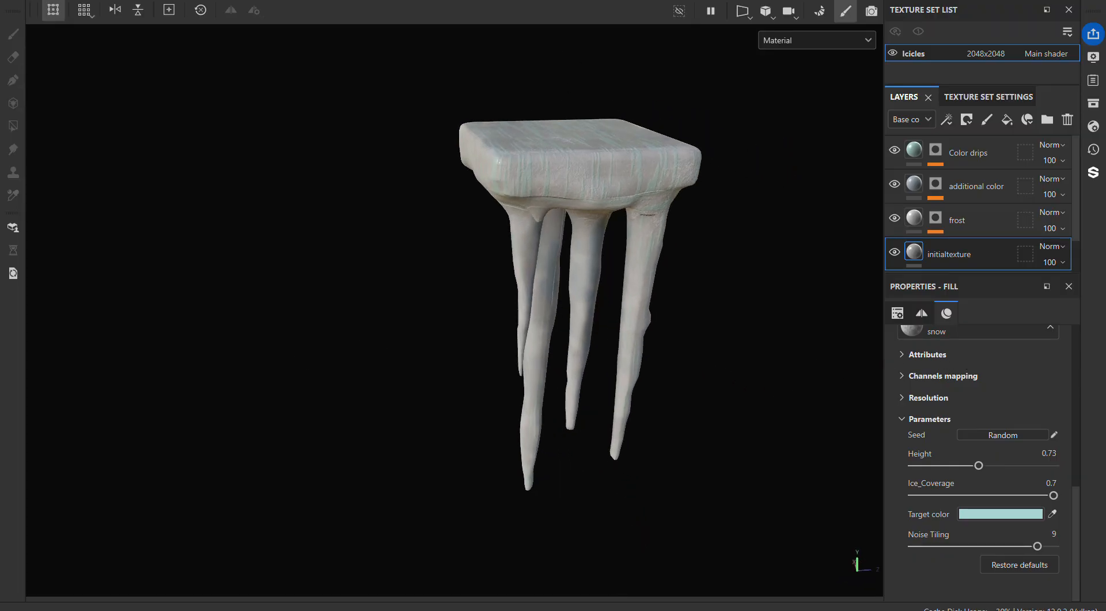
# Step: Switch to File Explorer, open the rock project from the Icecave_painted_model folder, and inspect the rock from several sides
pyautogui.hotkey('alt', 'Tab')
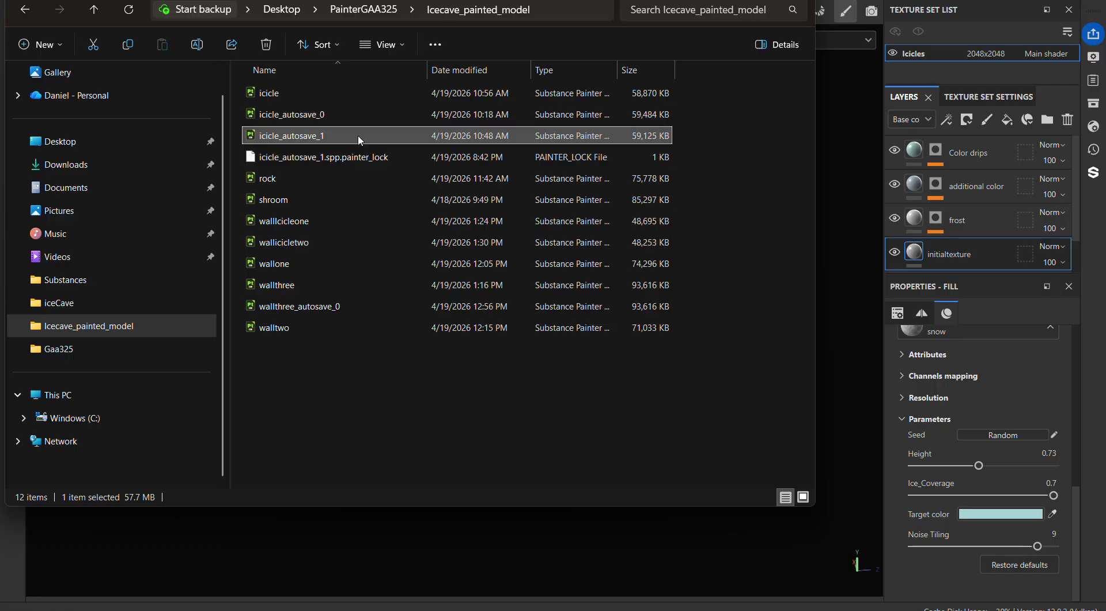
pyautogui.click(344, 176)
pyautogui.doubleClick(343, 176)
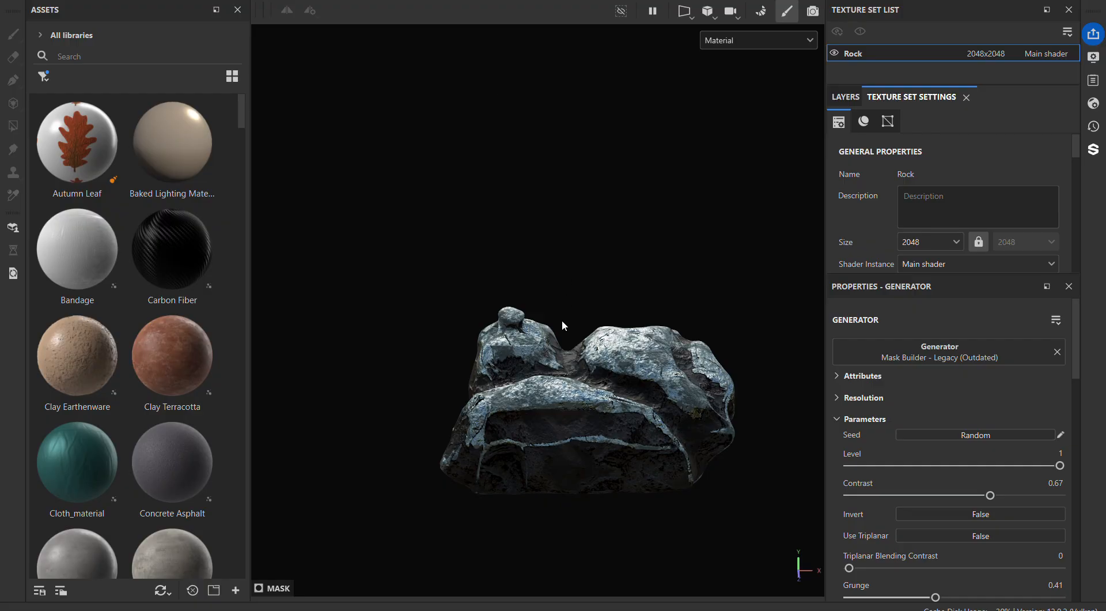
pyautogui.keyDown('alt'); pyautogui.moveTo(562, 326); pyautogui.dragTo(648, 371); pyautogui.keyUp('alt')
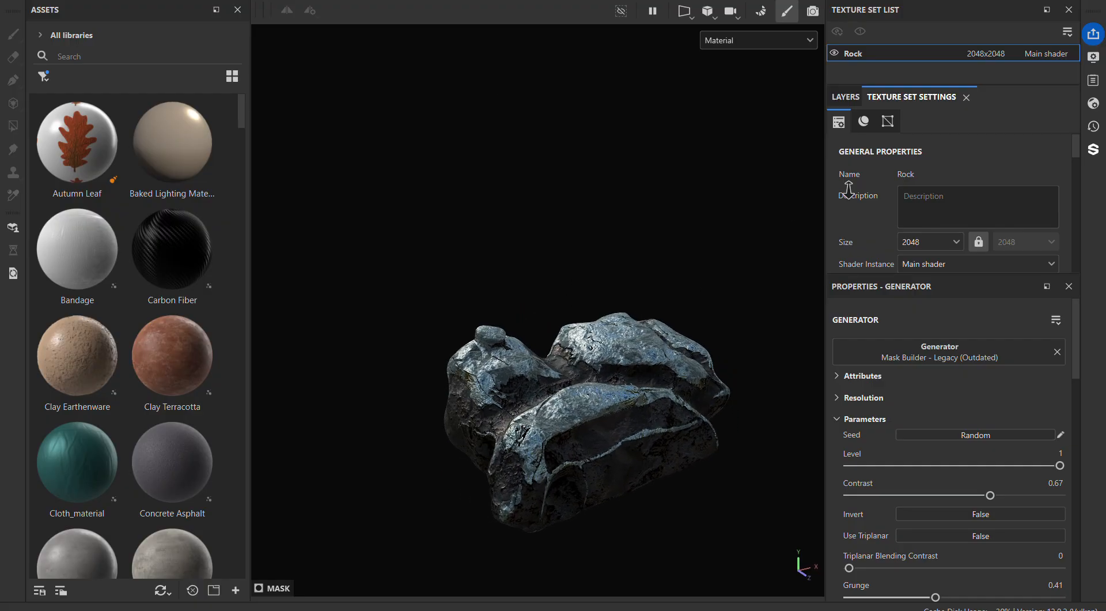
pyautogui.keyDown('alt'); pyautogui.moveTo(721, 357); pyautogui.dragTo(451, 431); pyautogui.keyUp('alt')
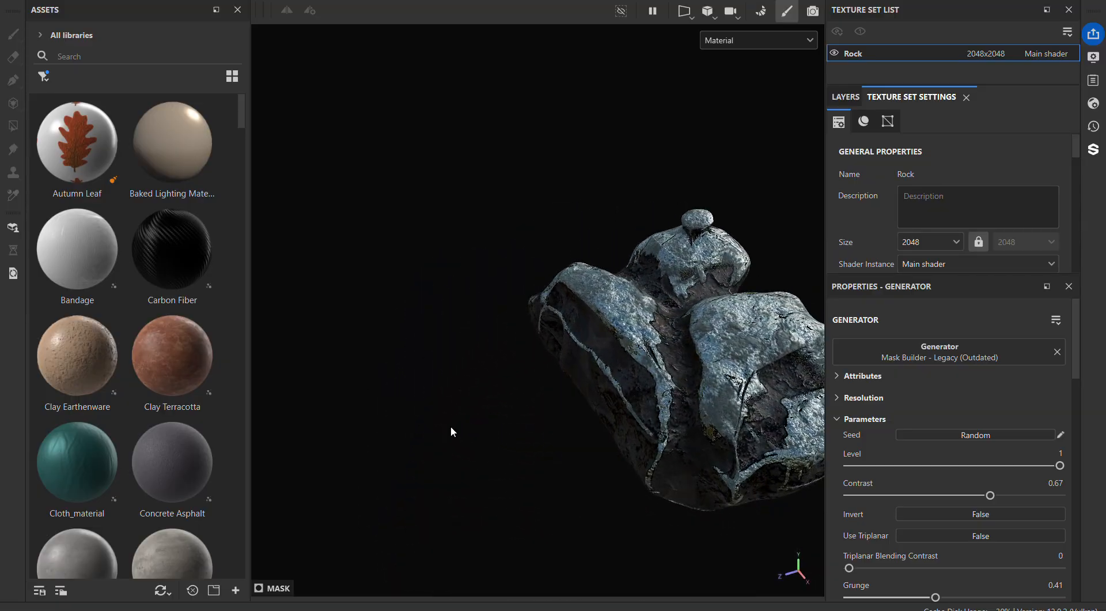
# Step: Update the Mask Builder - Legacy generator on the rock's Fill layer 1 mask, with Level 0.96 and Contrast 0.75
pyautogui.keyDown('alt'); pyautogui.moveTo(699, 372); pyautogui.dragTo(591, 409); pyautogui.keyUp('alt')
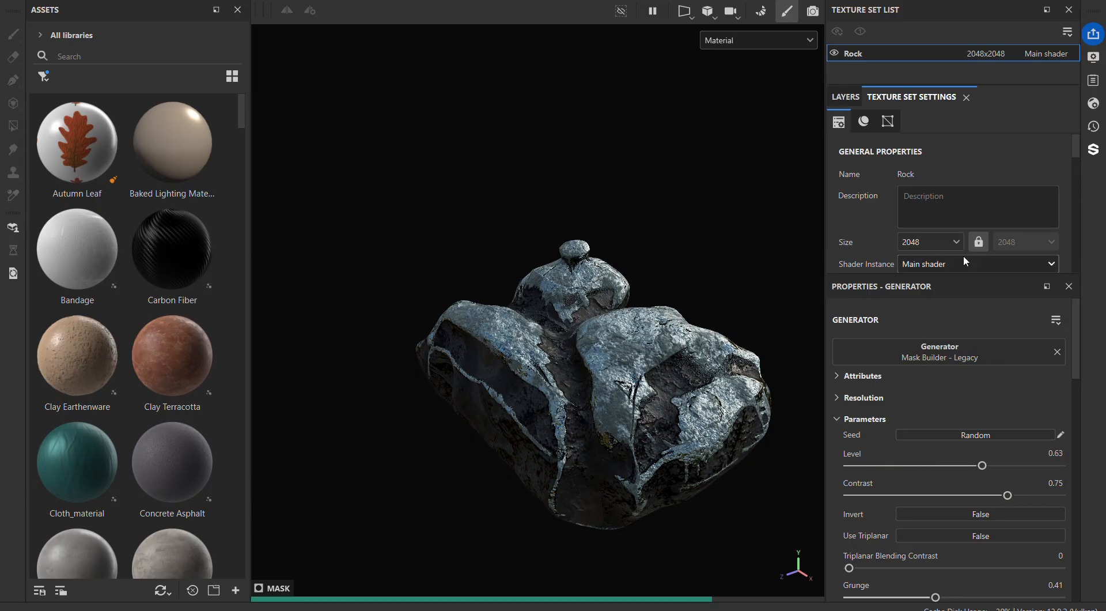
pyautogui.click(834, 99)
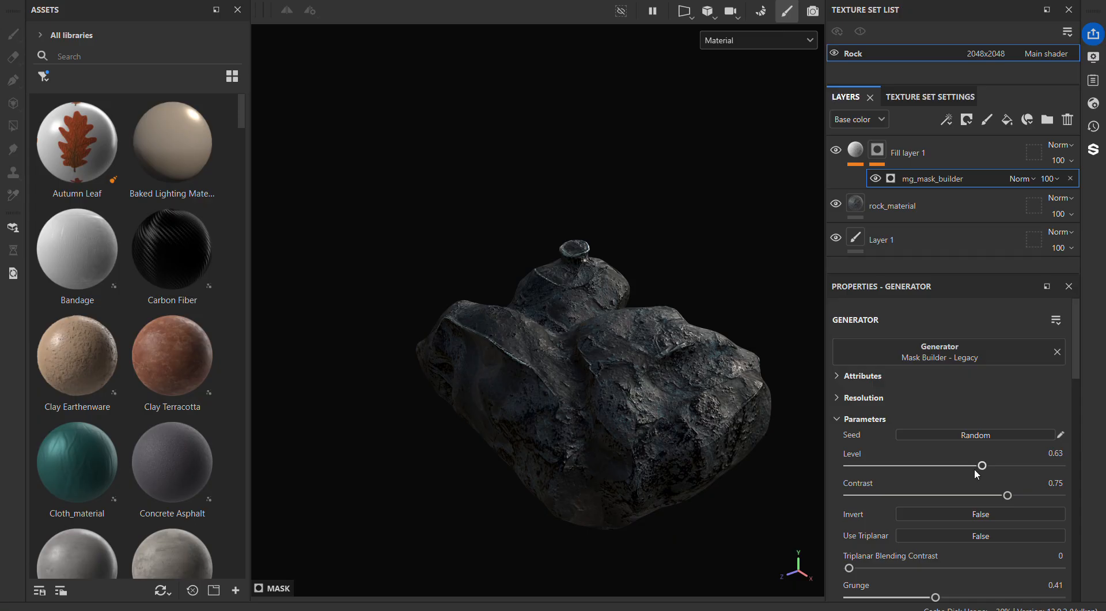
pyautogui.moveTo(985, 468); pyautogui.dragTo(1054, 477)
pyautogui.keyDown('alt'); pyautogui.moveTo(649, 411); pyautogui.dragTo(613, 398); pyautogui.keyUp('alt')
pyautogui.keyDown('alt'); pyautogui.moveTo(613, 398); pyautogui.dragTo(661, 299, button='middle'); pyautogui.keyUp('alt')
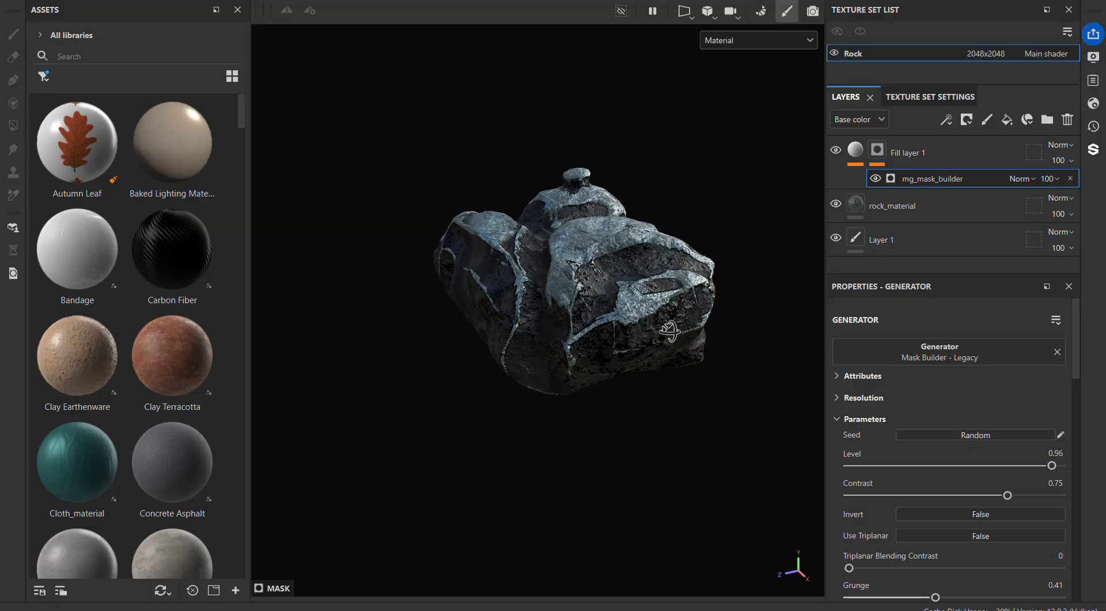
pyautogui.keyDown('alt'); pyautogui.moveTo(662, 299); pyautogui.dragTo(652, 294); pyautogui.keyUp('alt')
pyautogui.scroll(-3, 892, 517)
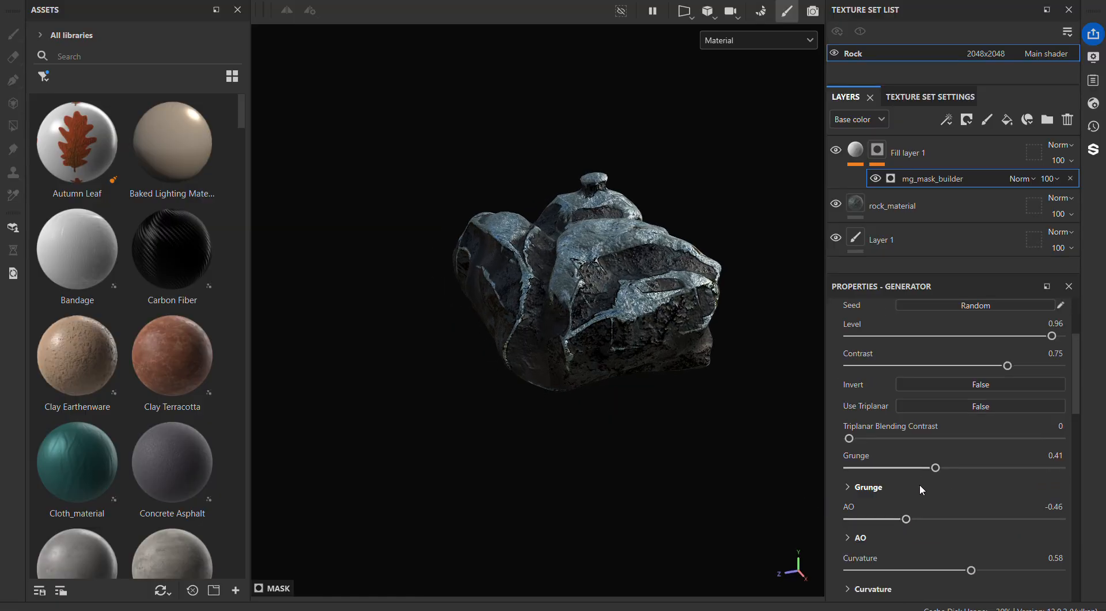
# Step: Set the rock mask builder's AO to 0.06 and Grunge to 0.49, checking the ice coverage from another side
pyautogui.moveTo(907, 520); pyautogui.dragTo(962, 515)
pyautogui.moveTo(938, 468)
pyautogui.mouseDown()
pyautogui.moveTo(968, 469)
pyautogui.moveTo(925, 471)
pyautogui.mouseUp()
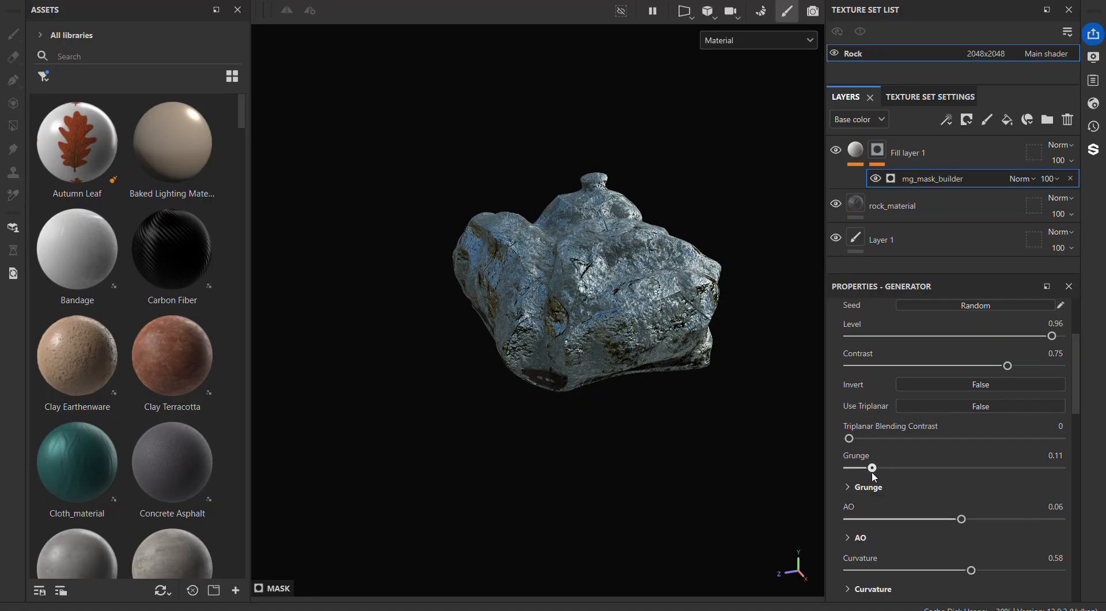
pyautogui.moveTo(874, 476); pyautogui.dragTo(953, 474)
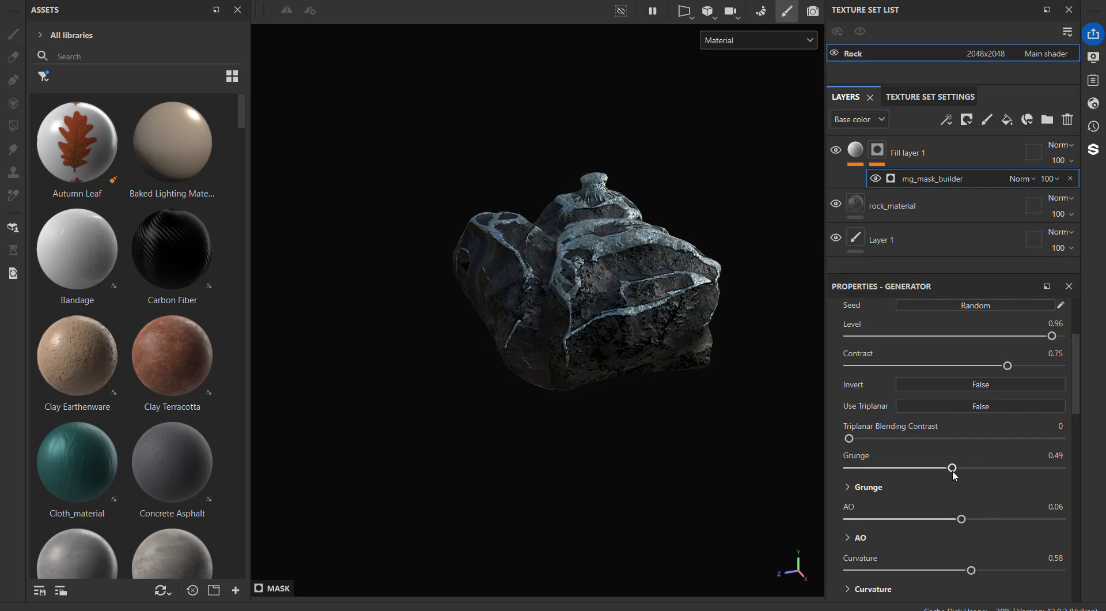
pyautogui.keyDown('alt'); pyautogui.moveTo(754, 500); pyautogui.dragTo(824, 414); pyautogui.keyUp('alt')
pyautogui.scroll(-5, 934, 528)
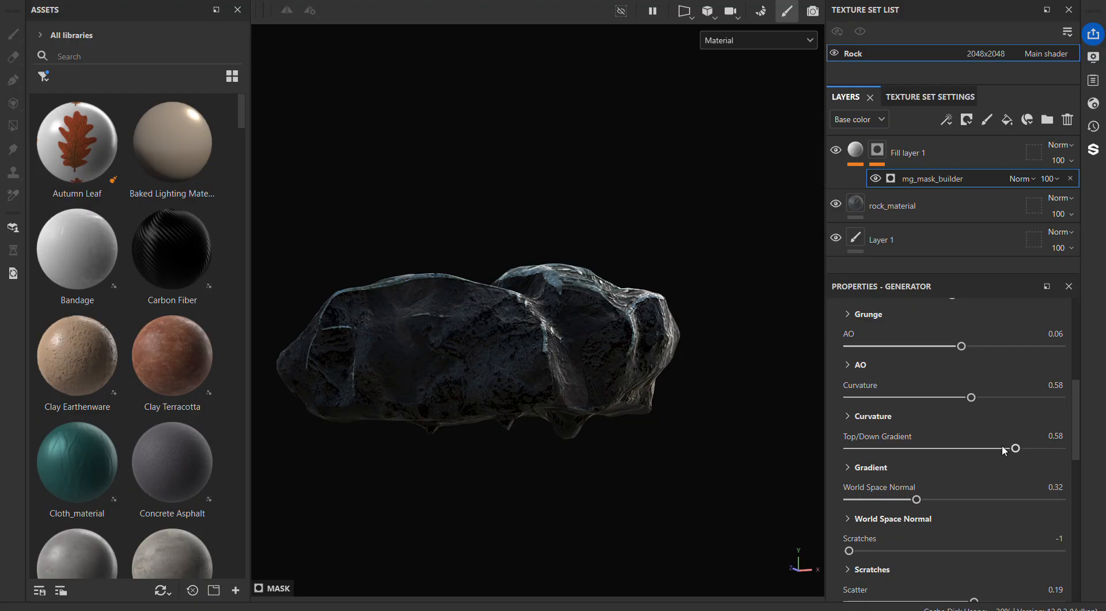
# Step: Set the mask builder's Top/Down Gradient to -0.8 and Grunge to 0.86
pyautogui.moveTo(873, 450); pyautogui.dragTo(870, 451)
pyautogui.scroll(5, 919, 447)
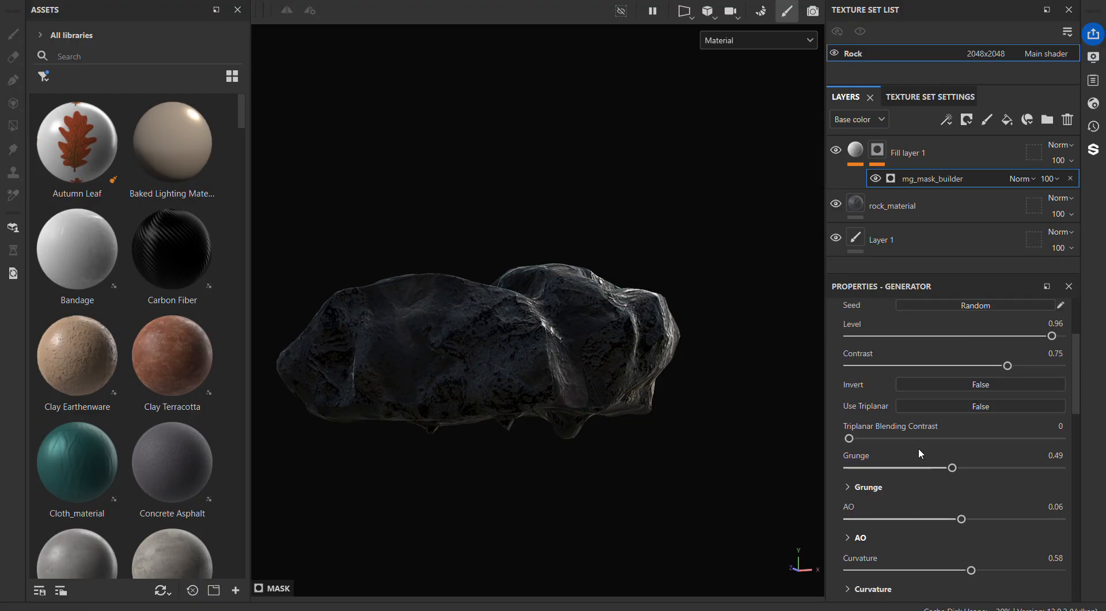
pyautogui.scroll(-2, 936, 471)
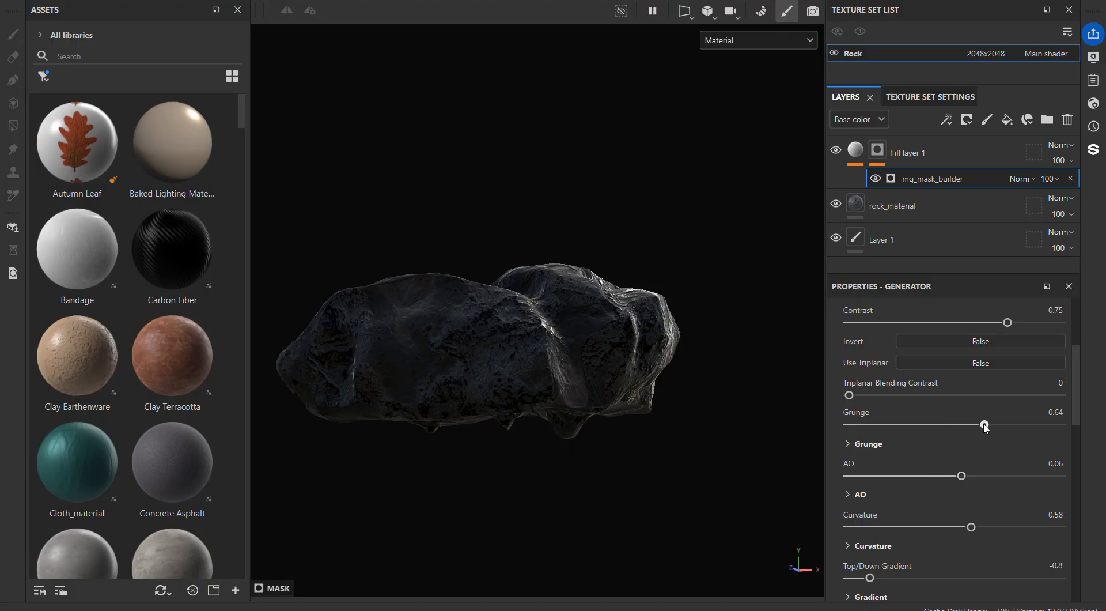
pyautogui.keyDown('alt'); pyautogui.moveTo(681, 399); pyautogui.dragTo(805, 381); pyautogui.keyUp('alt')
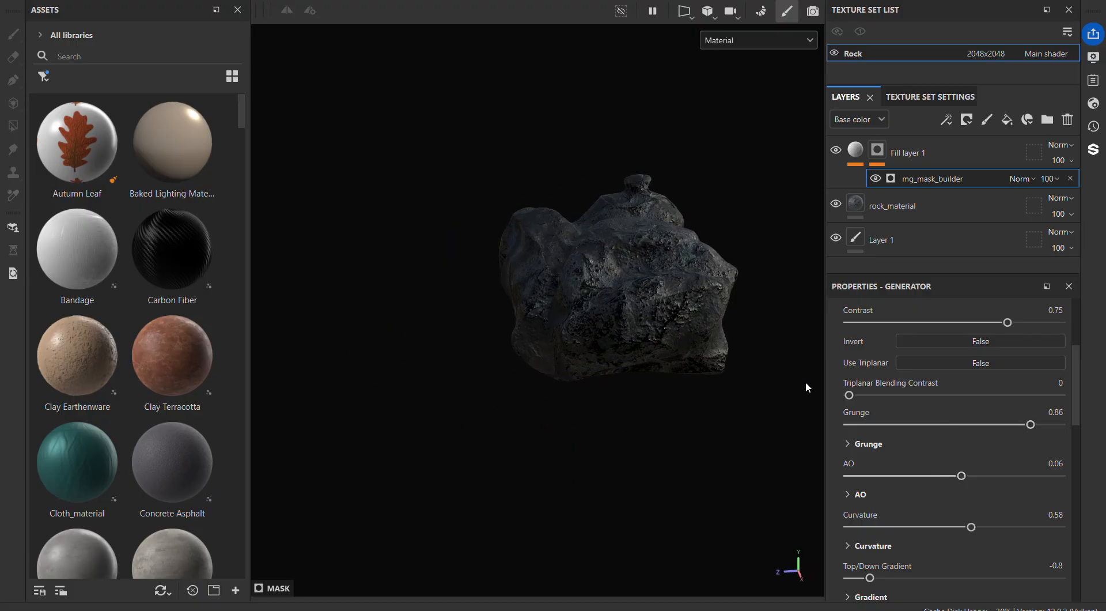
# Step: Retune the mask builder with Curvature 0.97, Top/Down Gradient -0.21, World Space Normal 0.06 and Scatter 1, inspecting the ice from several sides
pyautogui.scroll(3, 901, 418)
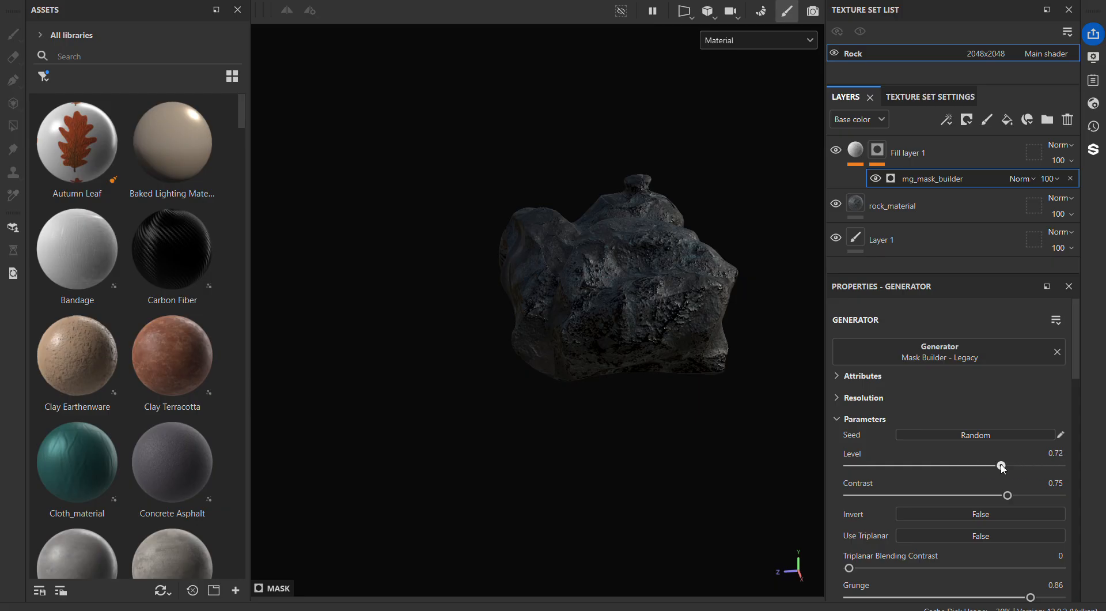
pyautogui.keyDown('alt'); pyautogui.moveTo(743, 411); pyautogui.dragTo(572, 201); pyautogui.keyUp('alt')
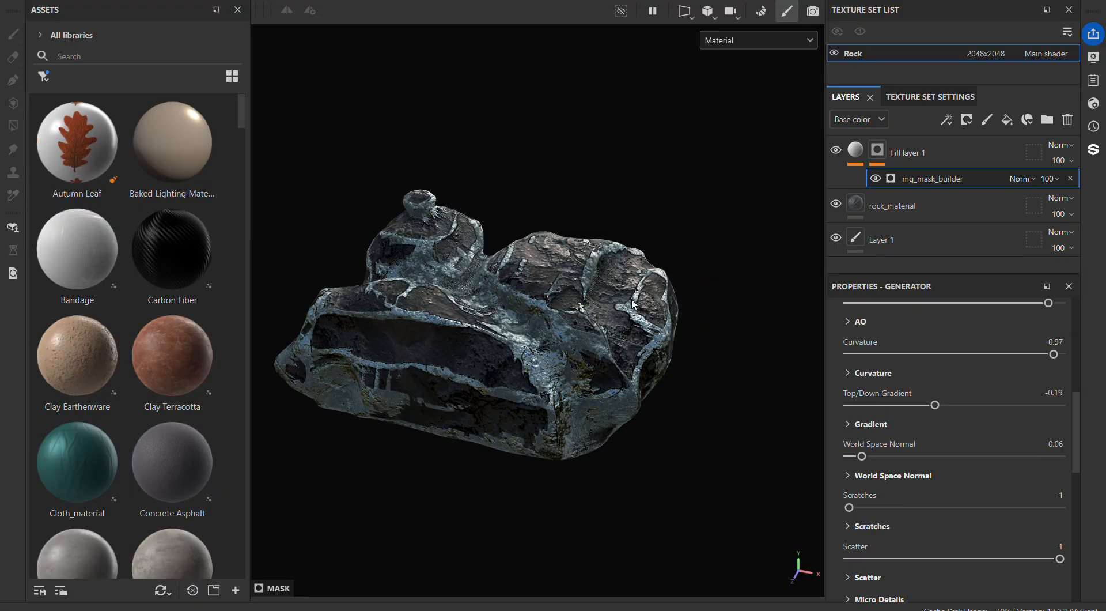
pyautogui.keyDown('alt'); pyautogui.moveTo(632, 304); pyautogui.dragTo(576, 288); pyautogui.keyUp('alt')
pyautogui.keyDown('alt'); pyautogui.moveTo(686, 253); pyautogui.dragTo(784, 184, button='right'); pyautogui.keyUp('alt')
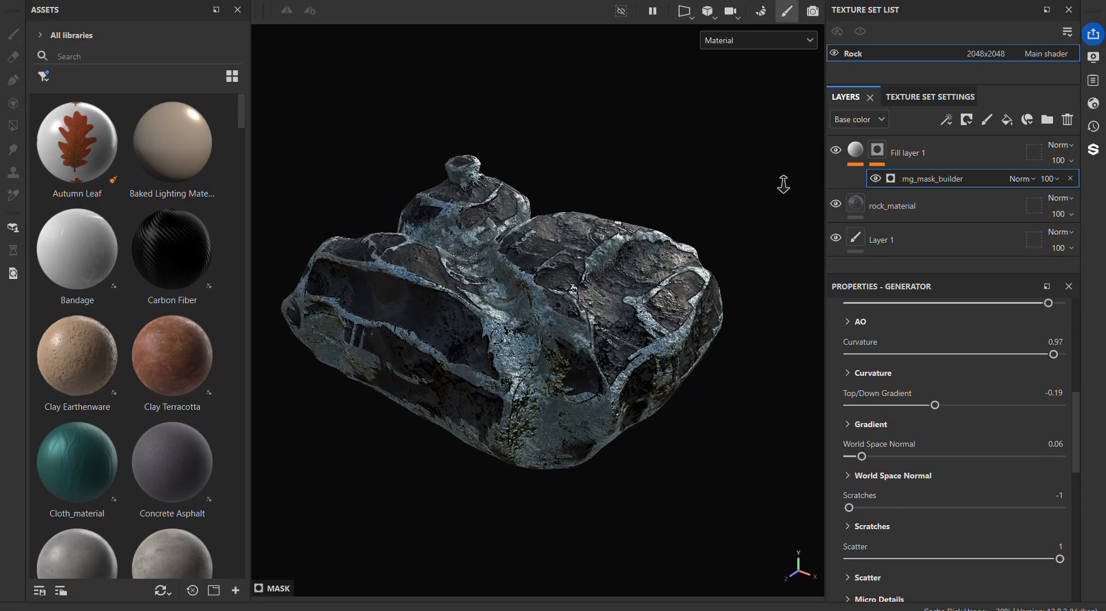
pyautogui.keyDown('alt'); pyautogui.moveTo(784, 183); pyautogui.dragTo(756, 298); pyautogui.keyUp('alt')
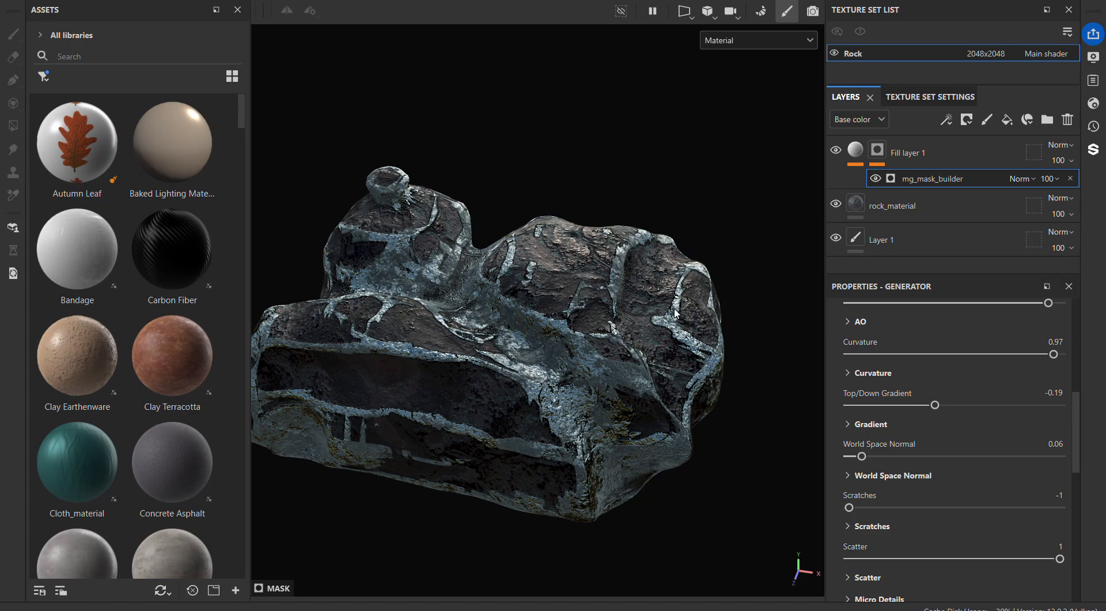
pyautogui.keyDown('alt'); pyautogui.moveTo(675, 313); pyautogui.dragTo(471, 278); pyautogui.keyUp('alt')
pyautogui.keyDown('alt'); pyautogui.moveTo(579, 360); pyautogui.dragTo(587, 312); pyautogui.keyUp('alt')
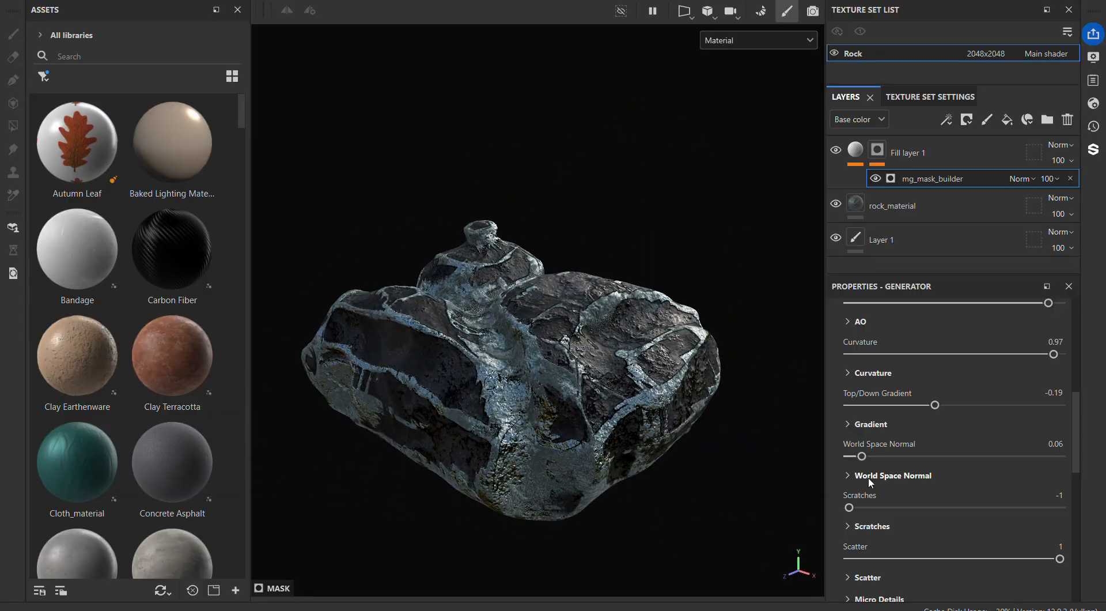
pyautogui.moveTo(964, 407); pyautogui.dragTo(932, 412)
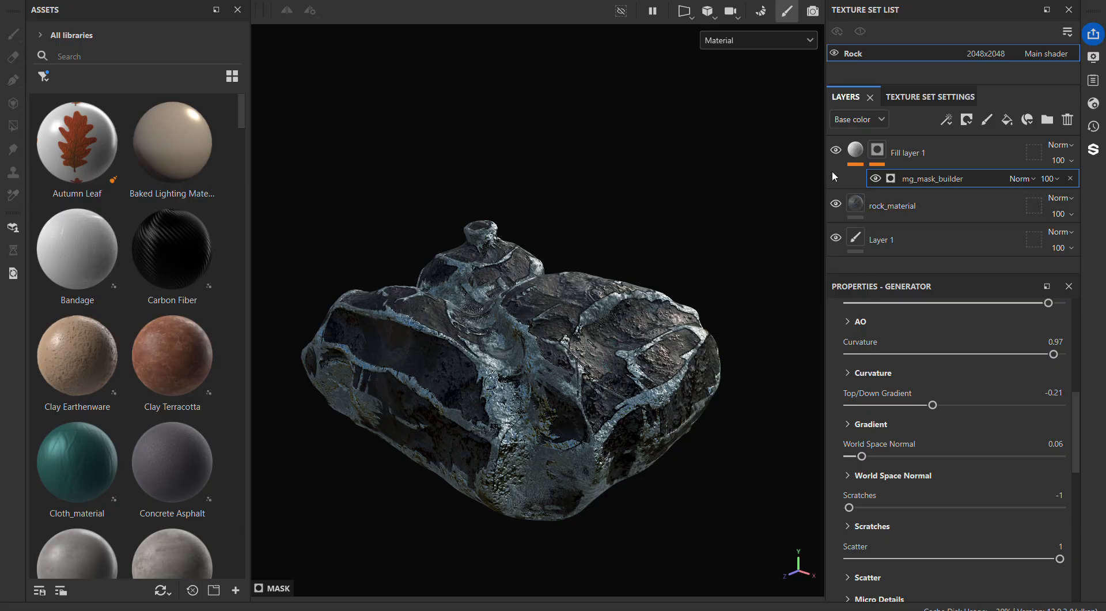
# Step: Hide Fill layer 1 and bring up the material parameters of the rock_material layer
pyautogui.click(835, 150)
pyautogui.keyDown('alt'); pyautogui.moveTo(686, 360); pyautogui.dragTo(767, 351); pyautogui.keyUp('alt')
pyautogui.scroll(-5, 941, 434)
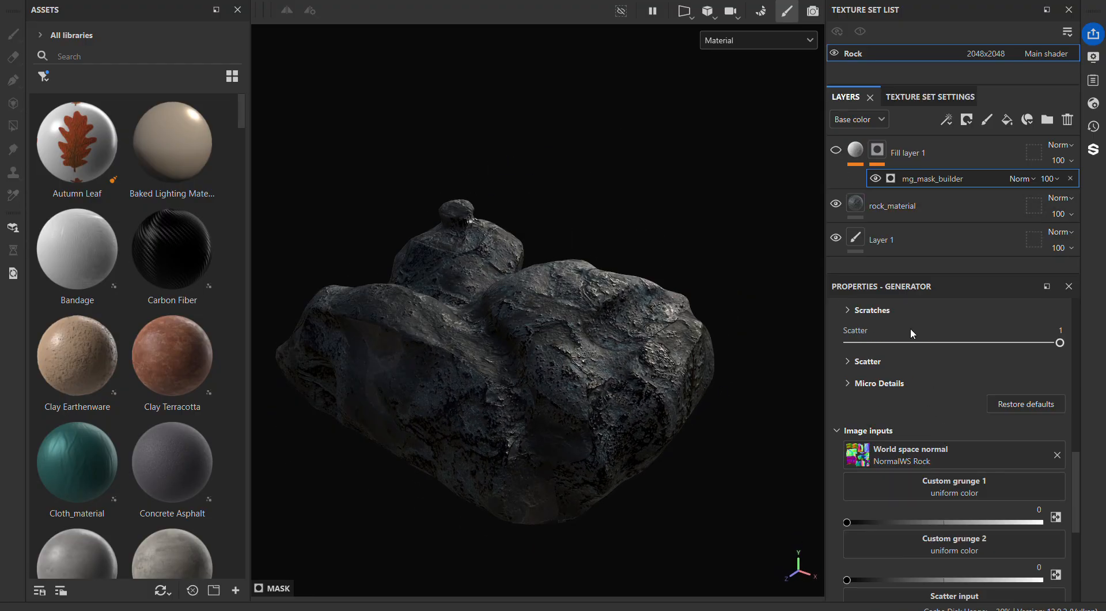
pyautogui.doubleClick(890, 207)
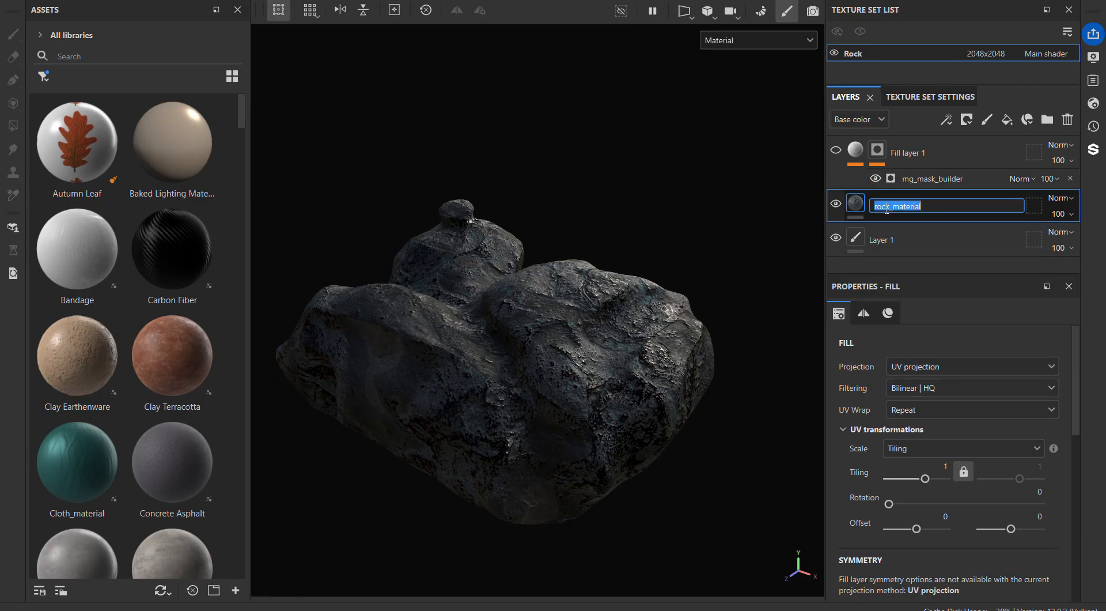
pyautogui.scroll(-10, 968, 381)
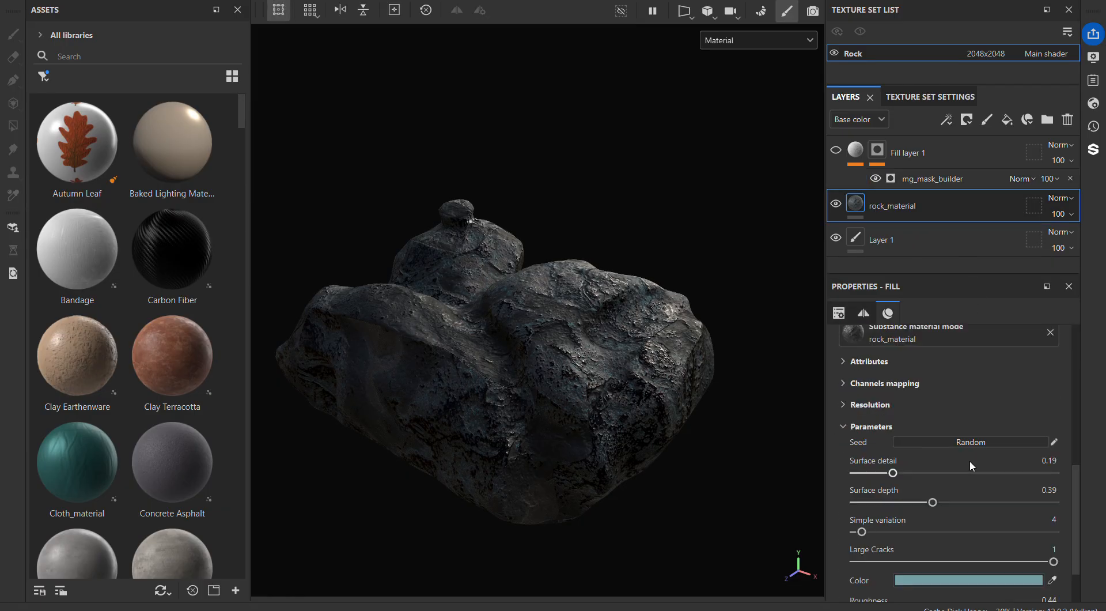
# Step: Try a Surface detail of 0.89 on the rock material in a close-up view, and undo the change
pyautogui.keyDown('alt'); pyautogui.moveTo(667, 354); pyautogui.dragTo(511, 400); pyautogui.keyUp('alt')
pyautogui.keyDown('alt'); pyautogui.moveTo(700, 309); pyautogui.dragTo(647, 324); pyautogui.keyUp('alt')
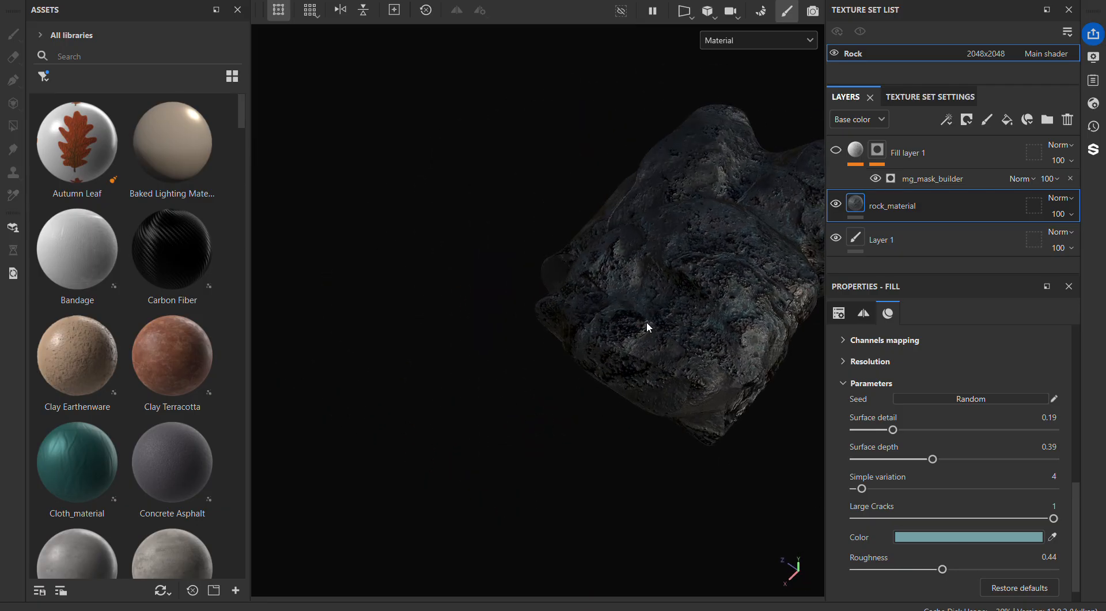
pyautogui.keyDown('alt'); pyautogui.moveTo(647, 324); pyautogui.dragTo(1022, 193, button='right'); pyautogui.keyUp('alt')
pyautogui.keyDown('alt'); pyautogui.moveTo(766, 276); pyautogui.dragTo(1022, 283); pyautogui.keyUp('alt')
pyautogui.keyDown('alt'); pyautogui.moveTo(691, 428); pyautogui.dragTo(506, 369, button='right'); pyautogui.keyUp('alt')
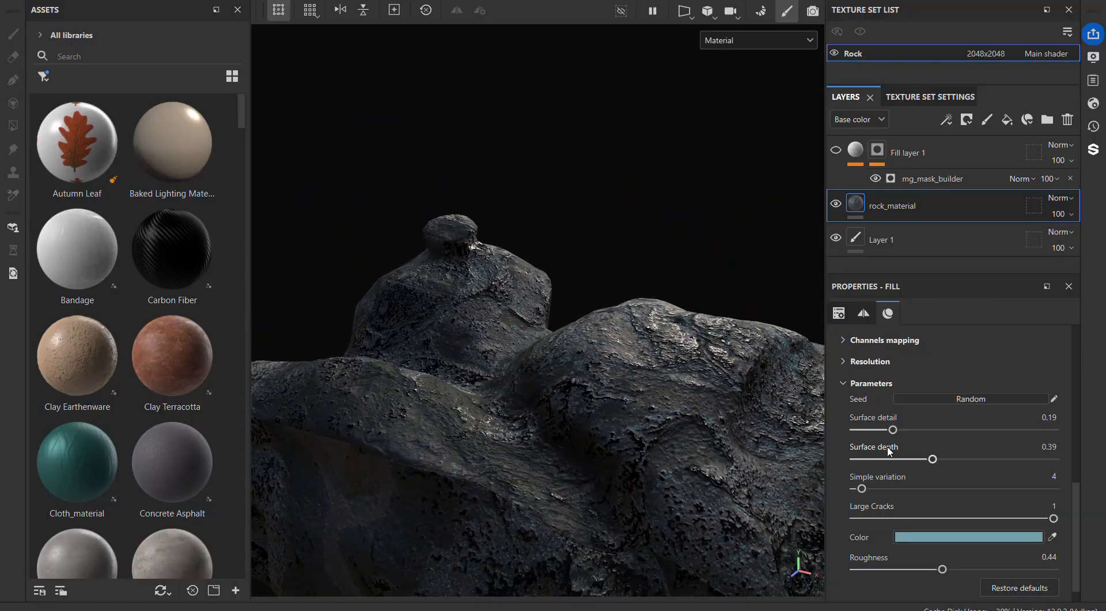
pyautogui.moveTo(911, 429); pyautogui.dragTo(1031, 430)
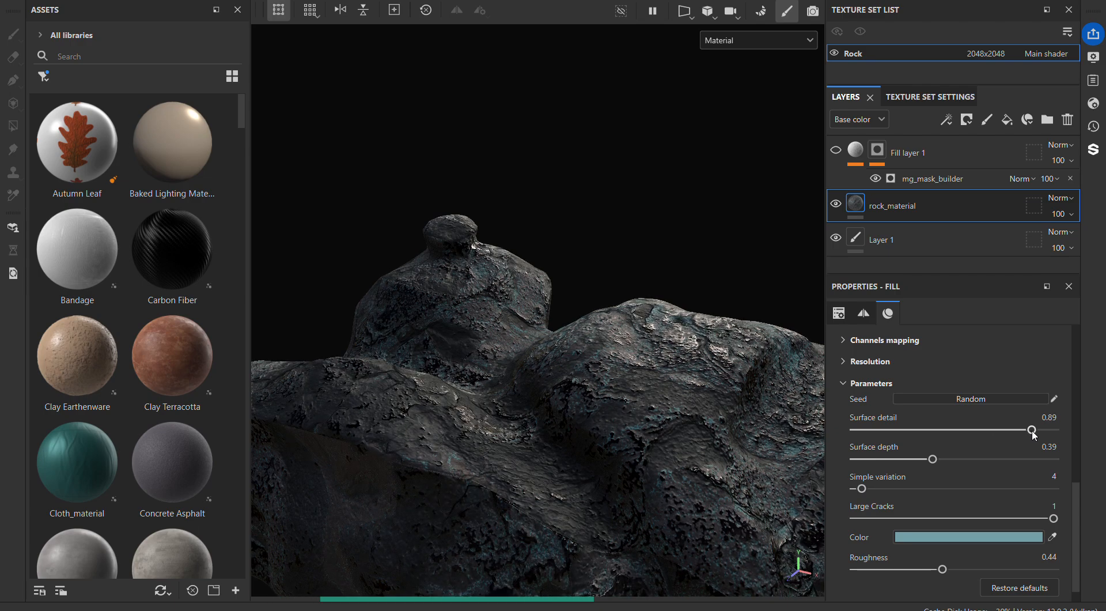
pyautogui.hotkey('ctrl', 'z')
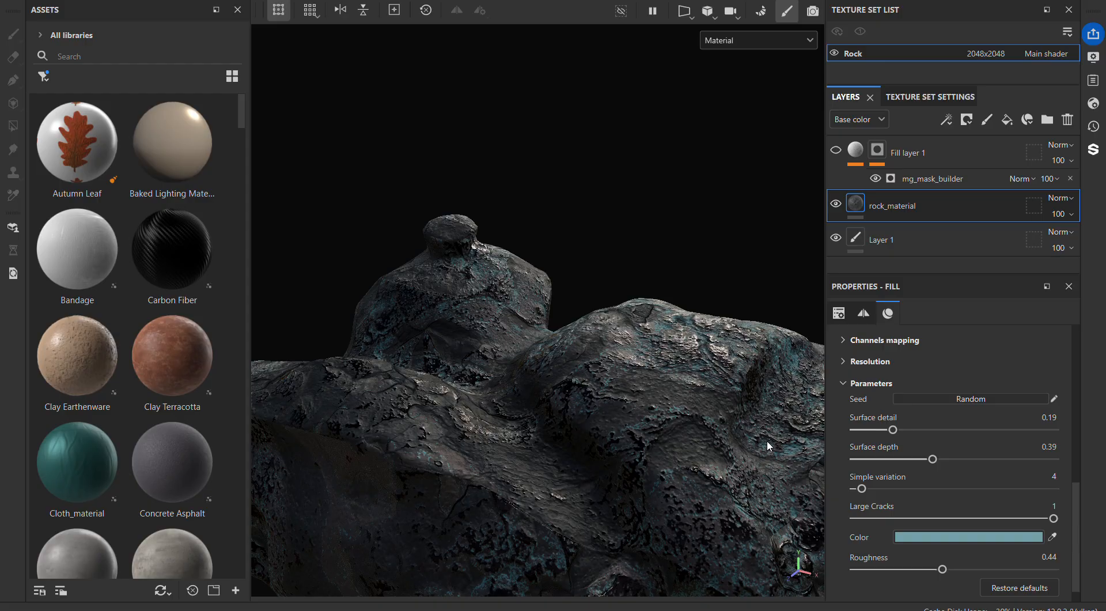
# Step: Set the rock material's Surface depth to 0.95 and inspect the bare rock from several sides
pyautogui.scroll(-1, 725, 431)
pyautogui.keyDown('alt'); pyautogui.moveTo(721, 430); pyautogui.dragTo(714, 408); pyautogui.keyUp('alt')
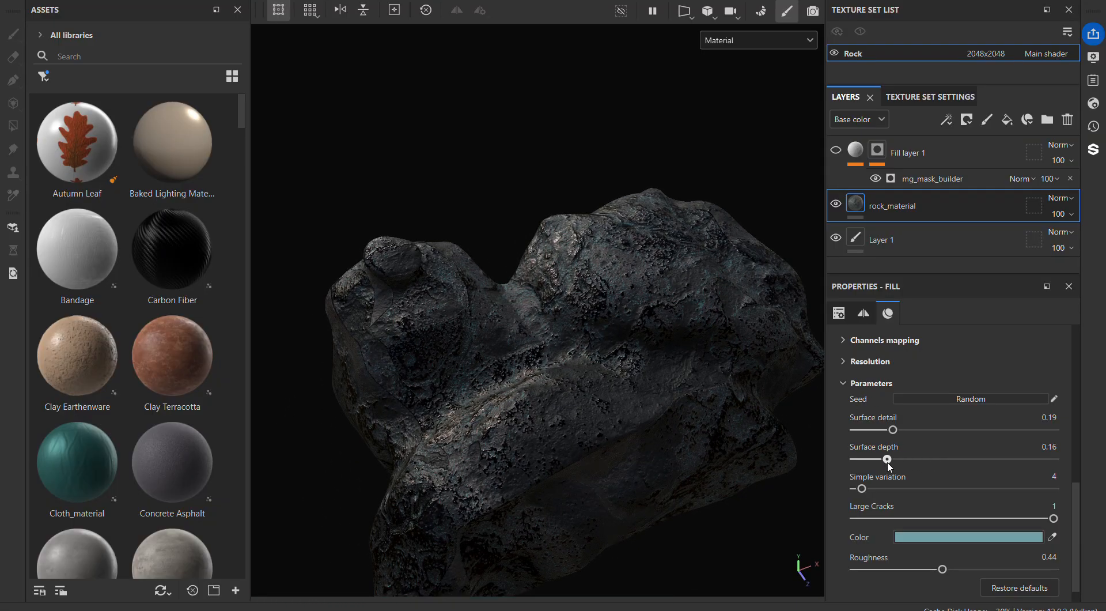
pyautogui.moveTo(888, 460); pyautogui.dragTo(1044, 459)
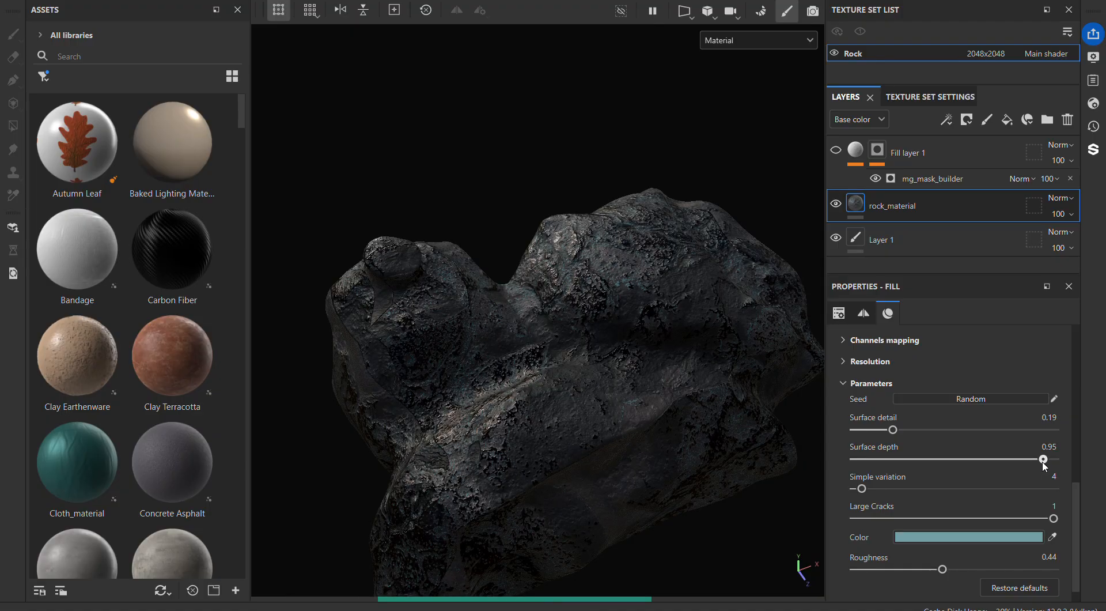
pyautogui.keyDown('alt'); pyautogui.moveTo(759, 410); pyautogui.dragTo(467, 418); pyautogui.keyUp('alt')
pyautogui.keyDown('alt'); pyautogui.moveTo(467, 418); pyautogui.dragTo(533, 541, button='right'); pyautogui.keyUp('alt')
pyautogui.keyDown('alt'); pyautogui.moveTo(533, 541); pyautogui.dragTo(579, 366); pyautogui.keyUp('alt')
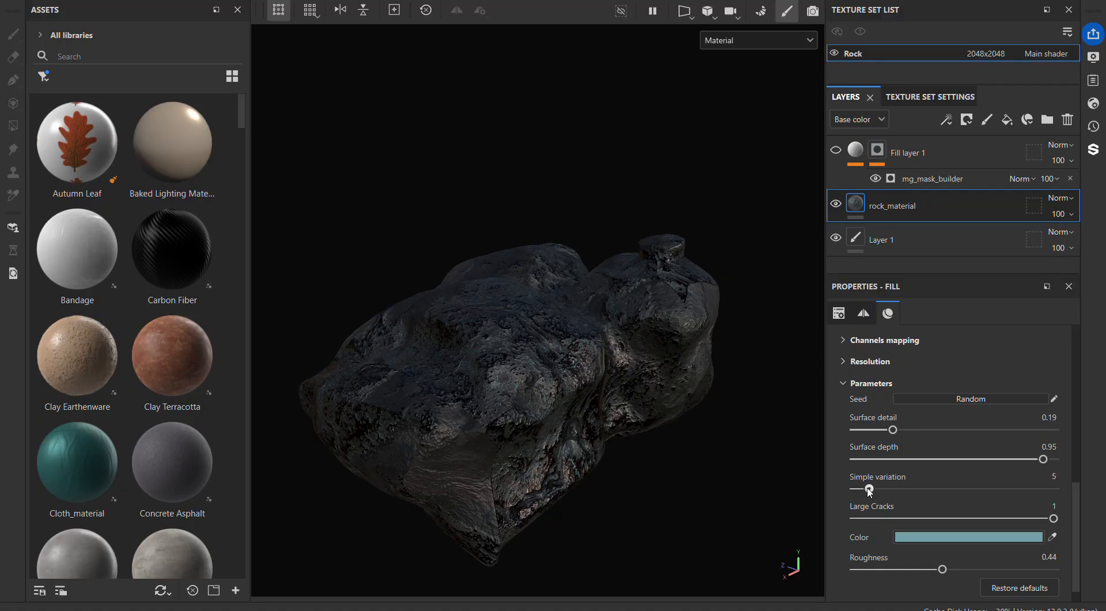
# Step: Set the rock material's Simple variation to 5 and its Roughness to 0.38
pyautogui.moveTo(862, 488)
pyautogui.mouseDown()
pyautogui.moveTo(889, 489)
pyautogui.moveTo(870, 490)
pyautogui.mouseUp()
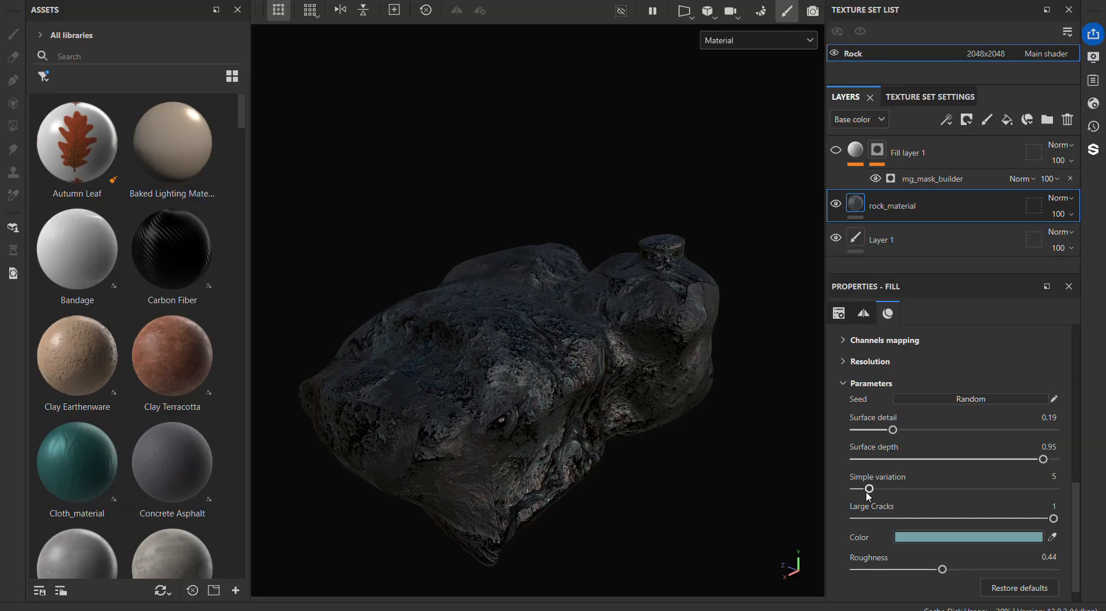
pyautogui.keyDown('alt'); pyautogui.moveTo(561, 438); pyautogui.dragTo(511, 461); pyautogui.keyUp('alt')
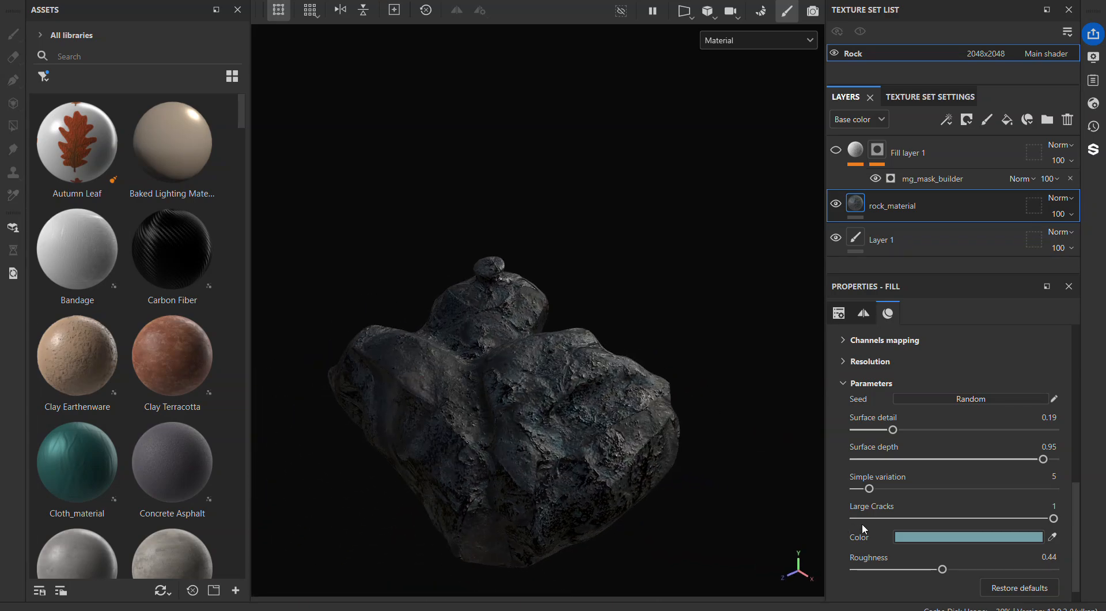
pyautogui.moveTo(944, 570)
pyautogui.mouseDown()
pyautogui.moveTo(1031, 570)
pyautogui.moveTo(874, 570)
pyautogui.moveTo(931, 570)
pyautogui.mouseUp()
# Step: Show Fill layer 1 again and set the Level of its mask builder generator to 1
pyautogui.click(836, 151)
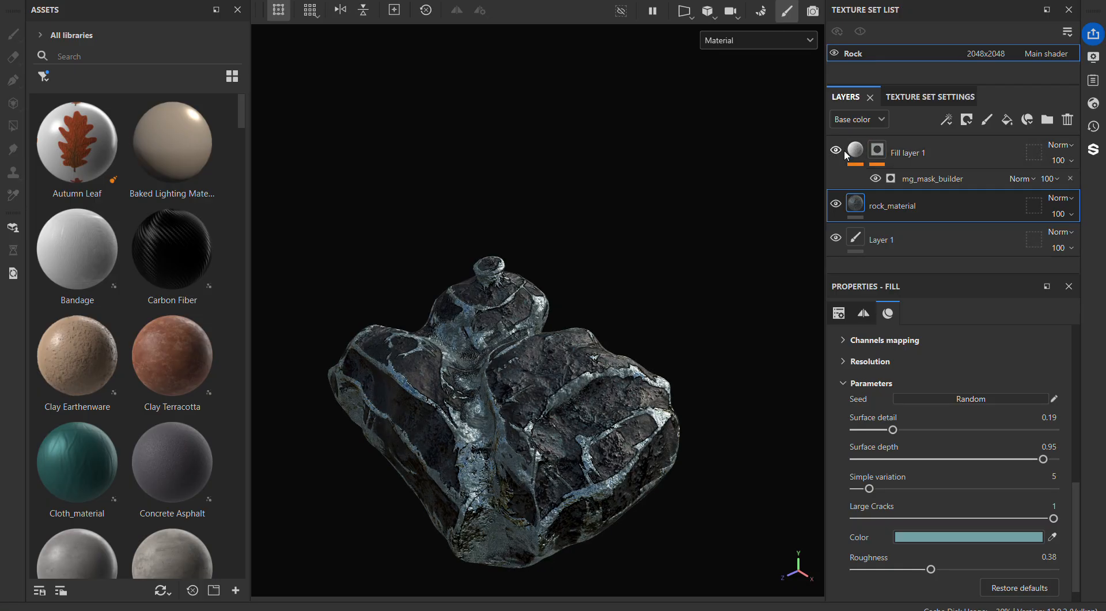
pyautogui.click(920, 179)
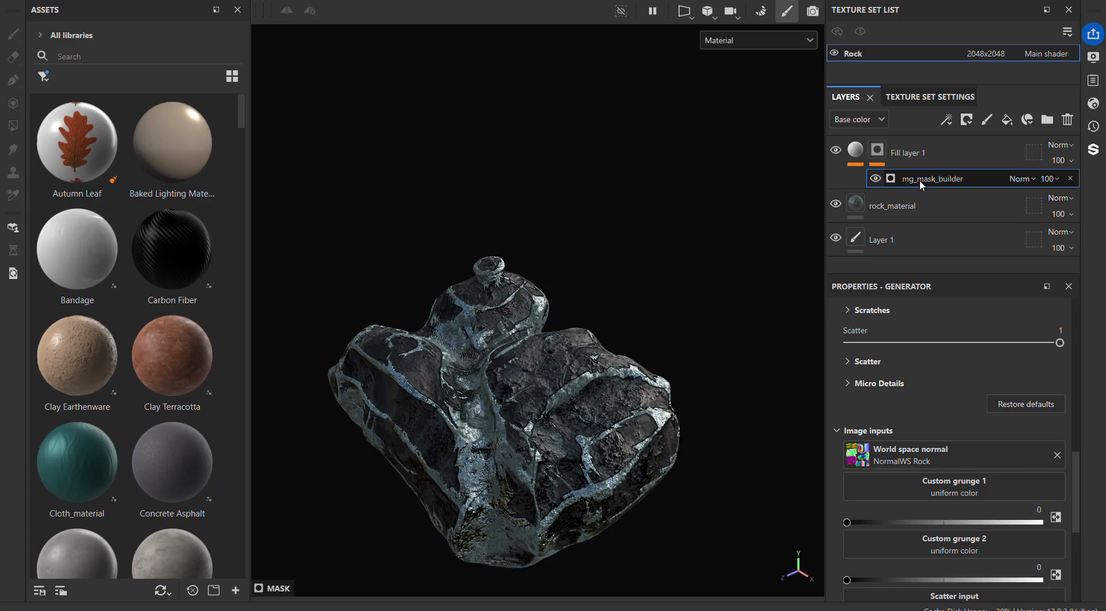
pyautogui.scroll(-5, 931, 383)
pyautogui.scroll(2, 932, 384)
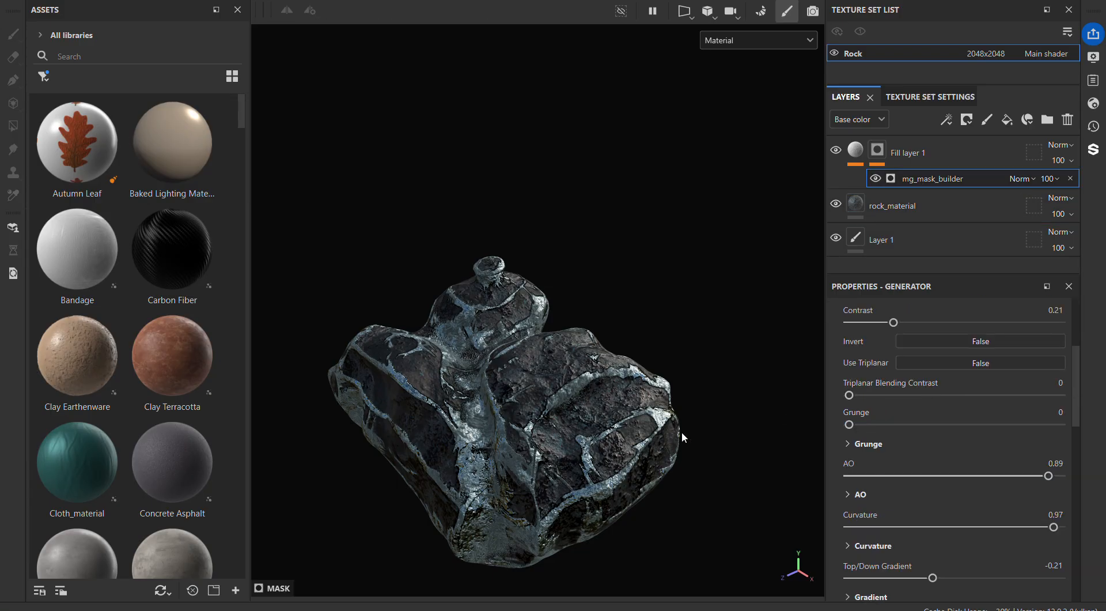
pyautogui.scroll(3, 948, 456)
pyautogui.moveTo(968, 423); pyautogui.dragTo(1100, 411)
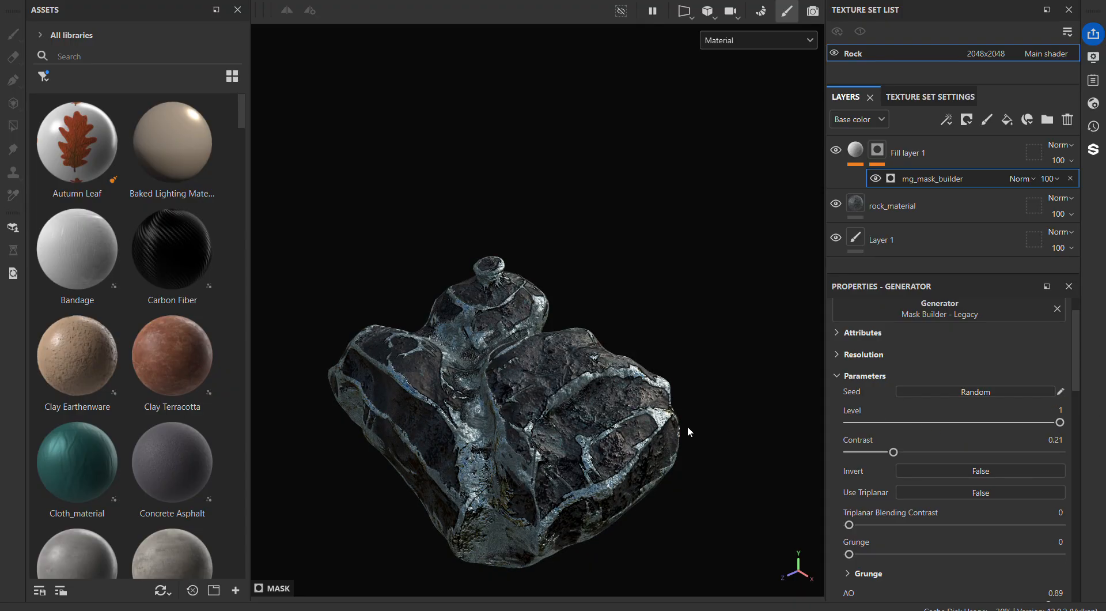
# Step: Raise the mask builder's Grunge and Top/Down Gradient, and check the resulting ice on the rock
pyautogui.moveTo(628, 438)
pyautogui.keyDown('alt'); pyautogui.mouseDown()
pyautogui.moveTo(805, 442)
pyautogui.moveTo(619, 427)
pyautogui.mouseUp(); pyautogui.keyUp('alt')
pyautogui.scroll(-2, 861, 517)
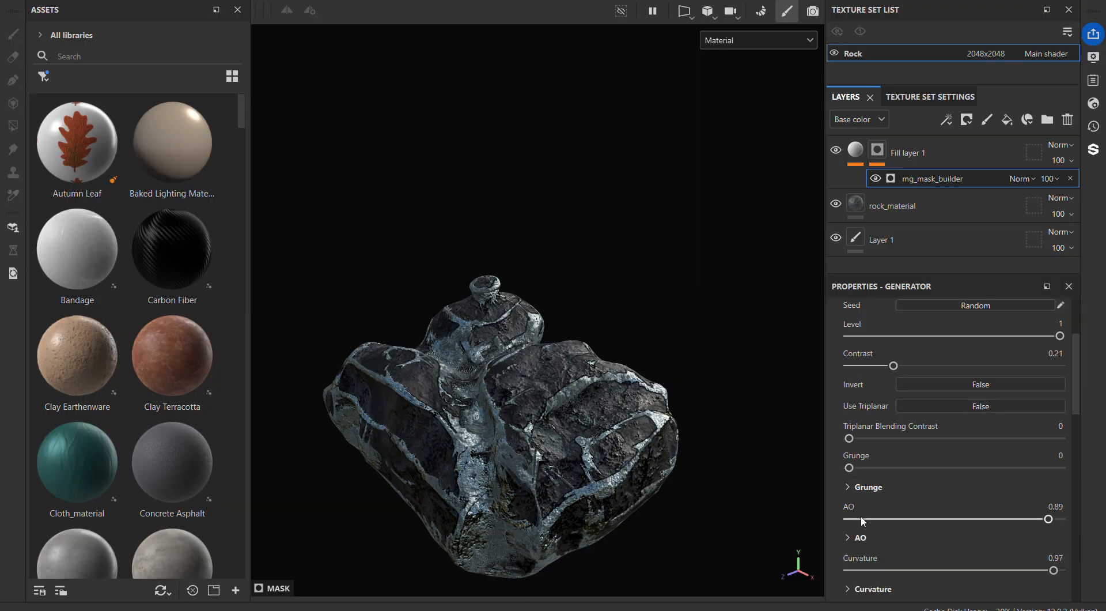
pyautogui.moveTo(851, 467); pyautogui.dragTo(942, 468)
pyautogui.scroll(-5, 942, 472)
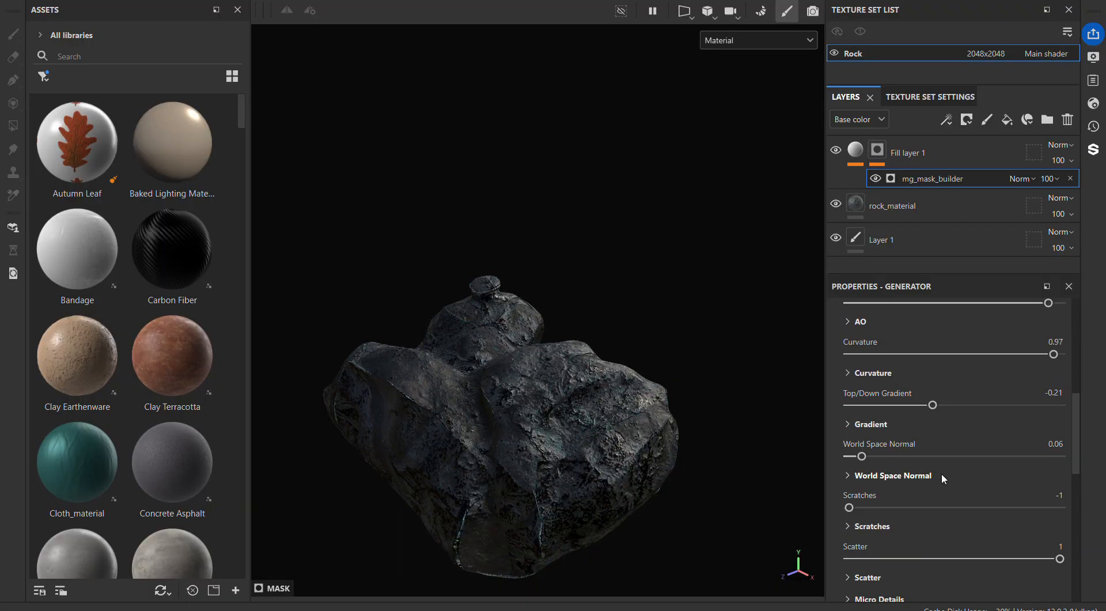
pyautogui.moveTo(927, 409); pyautogui.dragTo(1005, 407)
pyautogui.keyDown('alt'); pyautogui.moveTo(679, 397); pyautogui.dragTo(684, 324); pyautogui.keyUp('alt')
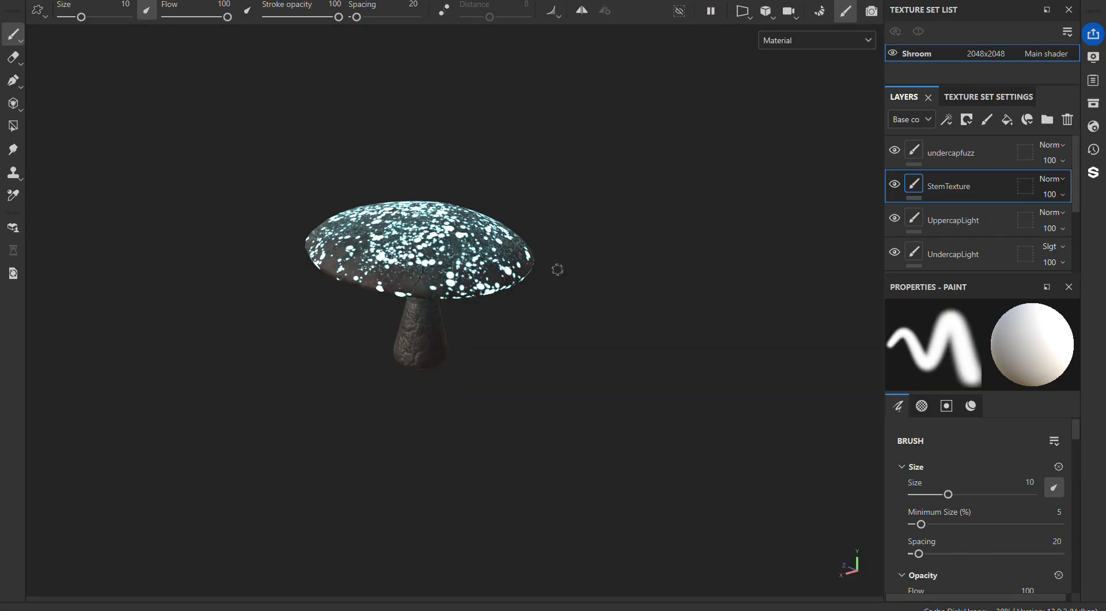
# Step: Inspect the glowing mushroom cap from below and find the Emissive channel in the mushroom's texture set settings
pyautogui.keyDown('alt'); pyautogui.moveTo(558, 269); pyautogui.dragTo(499, 380); pyautogui.keyUp('alt')
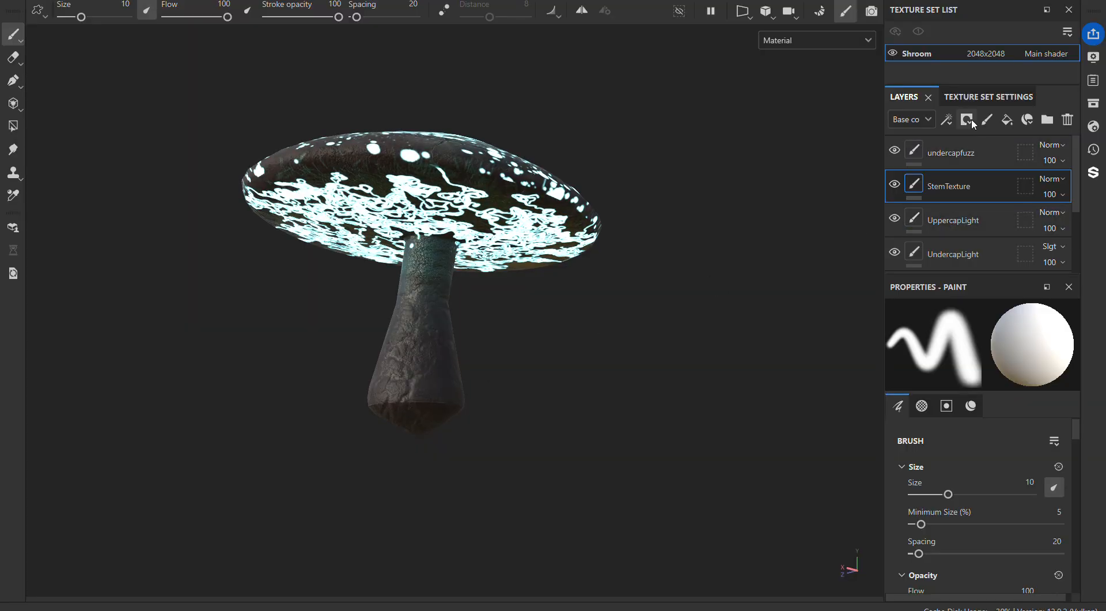
pyautogui.click(975, 97)
pyautogui.scroll(-5, 1015, 214)
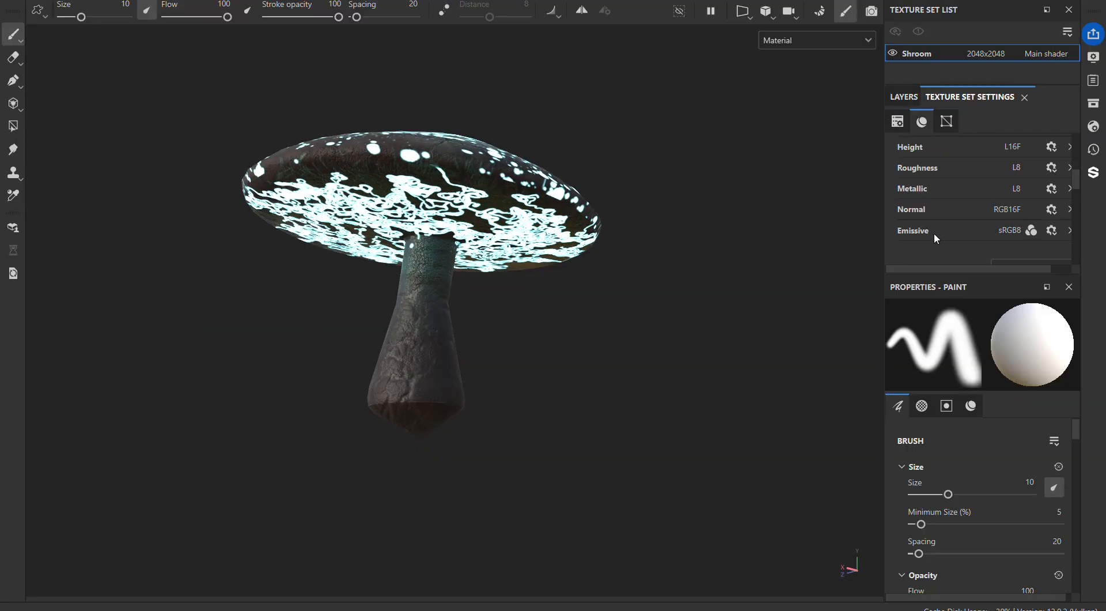
# Step: Return to the mushroom's layer stack and look through the paint brush and alpha settings
pyautogui.click(903, 97)
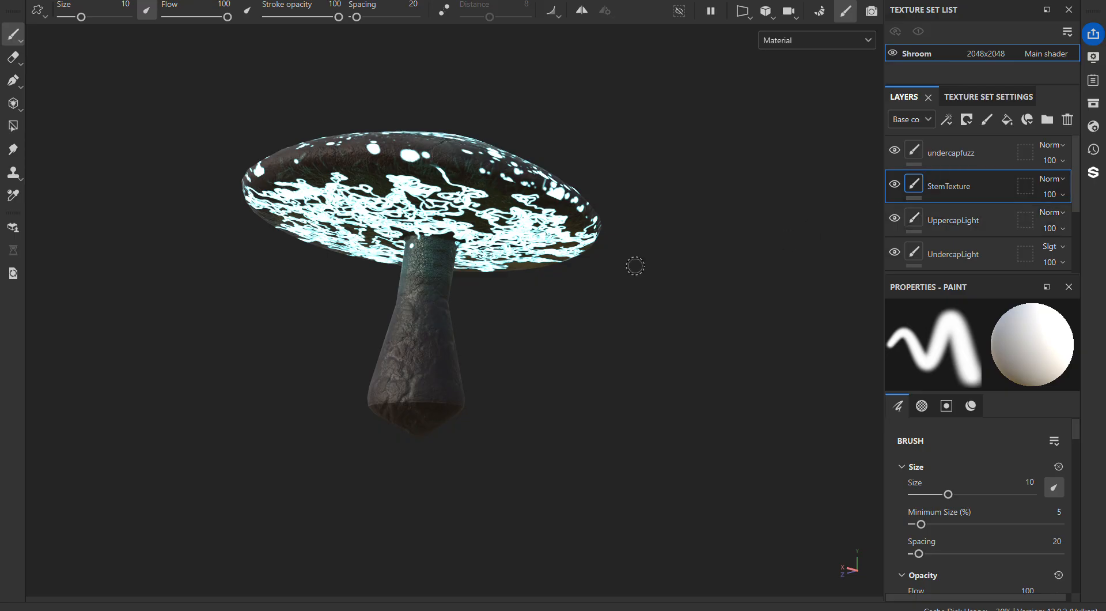
pyautogui.scroll(-5, 1037, 528)
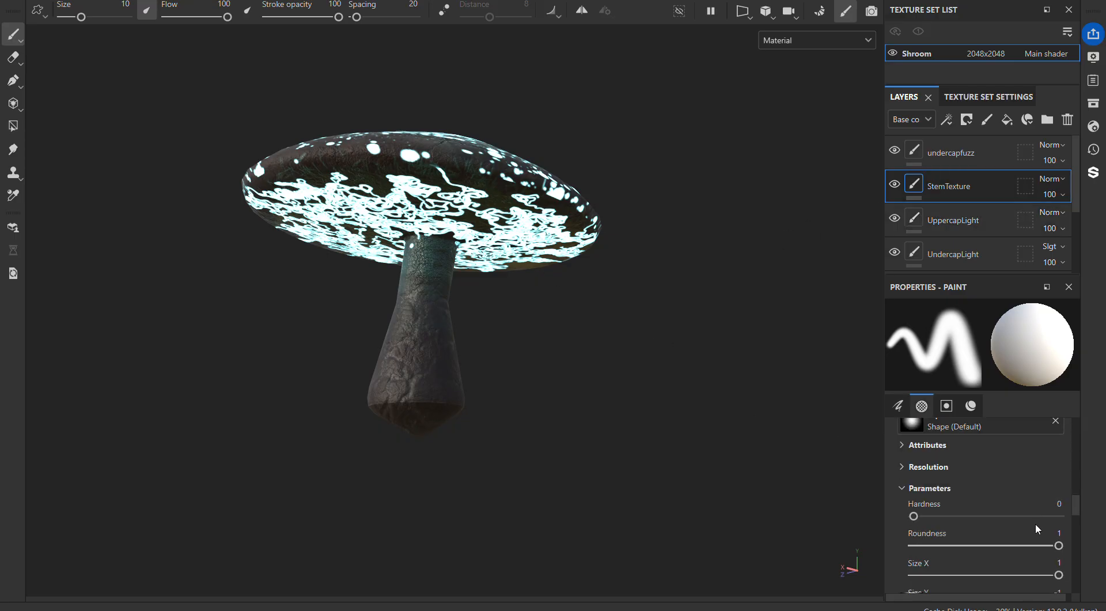
pyautogui.moveTo(1076, 511)
pyautogui.mouseDown()
pyautogui.moveTo(1080, 582)
pyautogui.moveTo(1095, 552)
pyautogui.moveTo(1102, 599)
pyautogui.moveTo(1104, 425)
pyautogui.mouseUp()
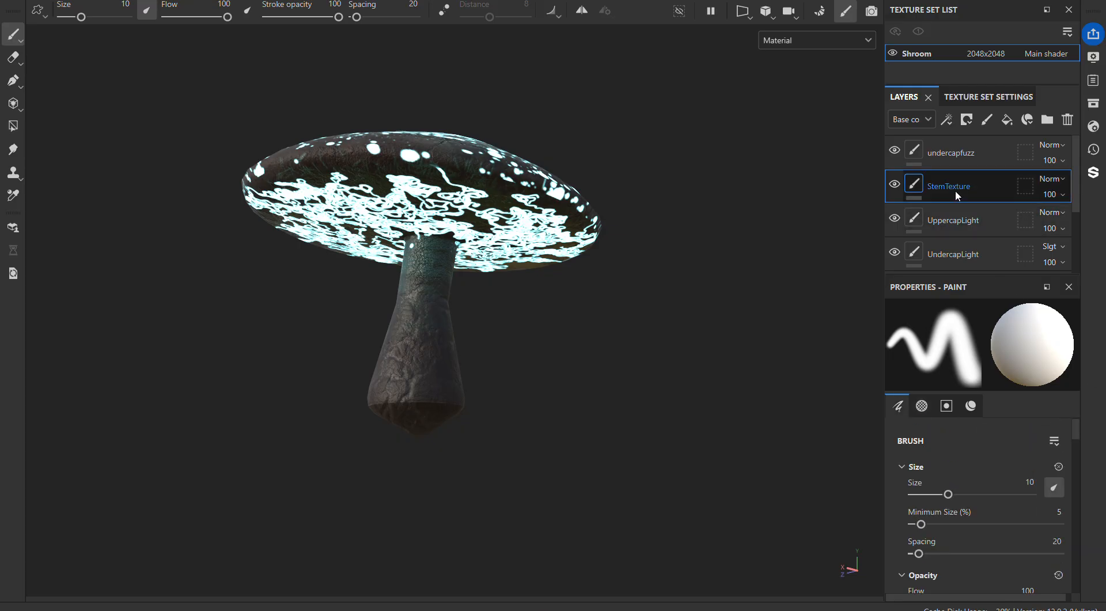
# Step: Select the UndercapLight layer and inspect its paint material channels, including the emissive channel
pyautogui.click(956, 253)
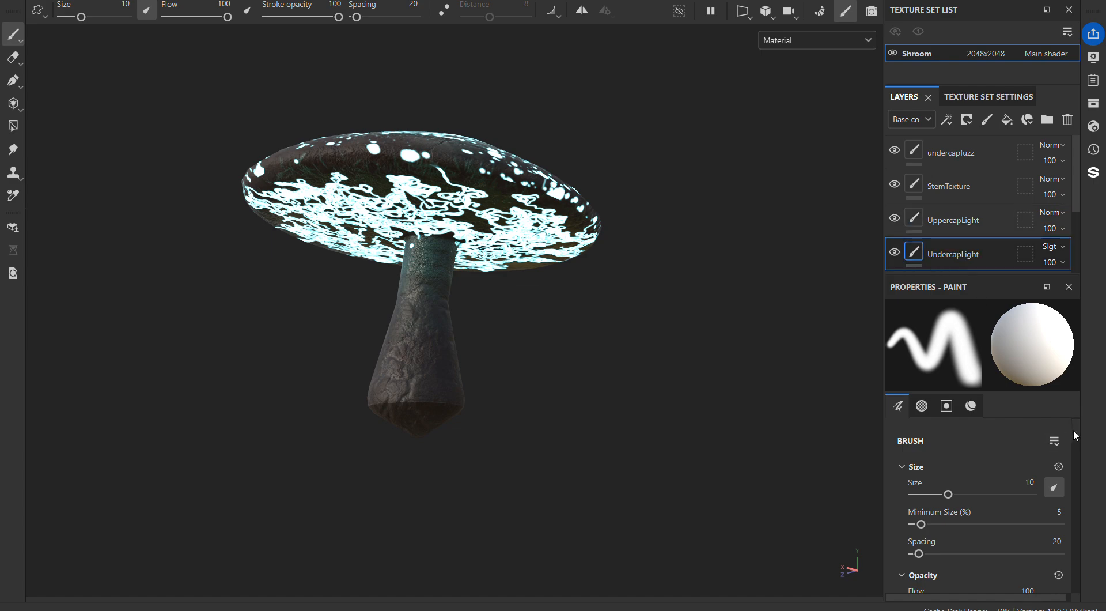
pyautogui.moveTo(1079, 439); pyautogui.dragTo(1080, 590)
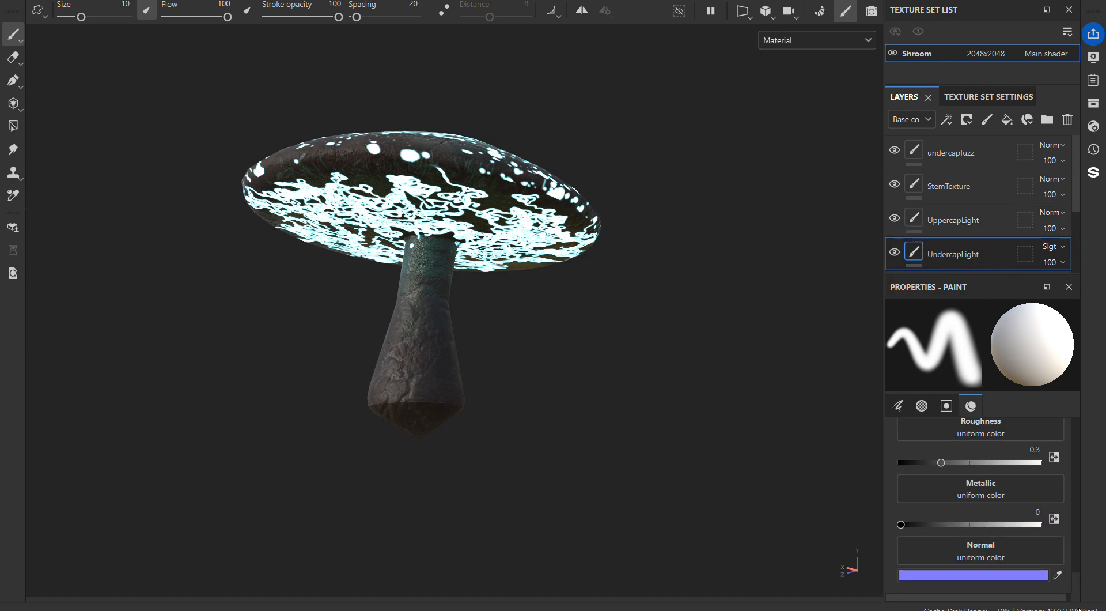
pyautogui.doubleClick(972, 259)
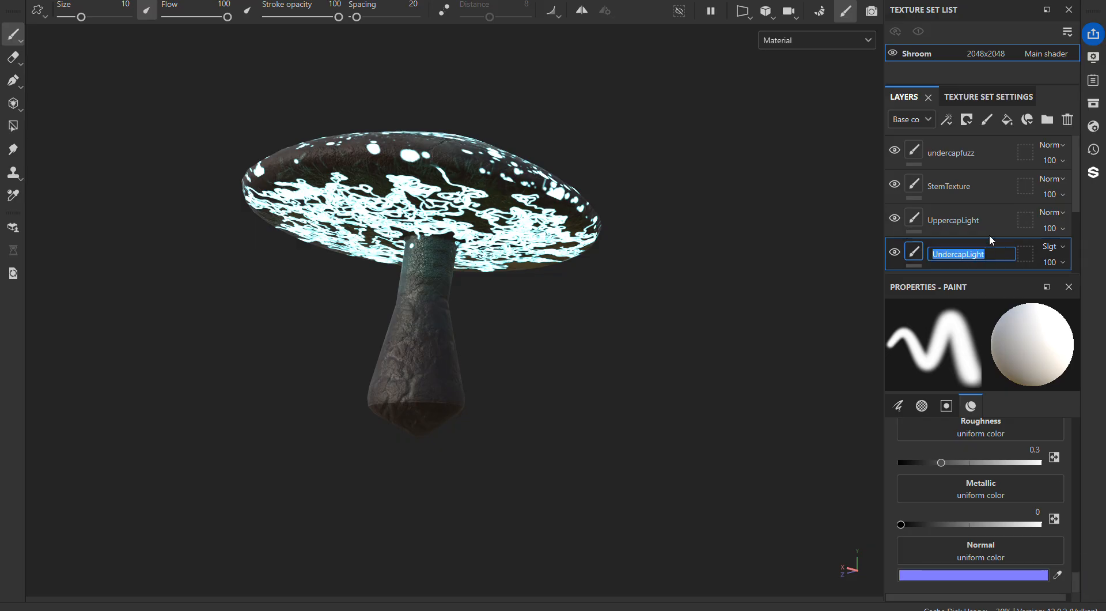
pyautogui.click(990, 237)
pyautogui.scroll(3, 1003, 472)
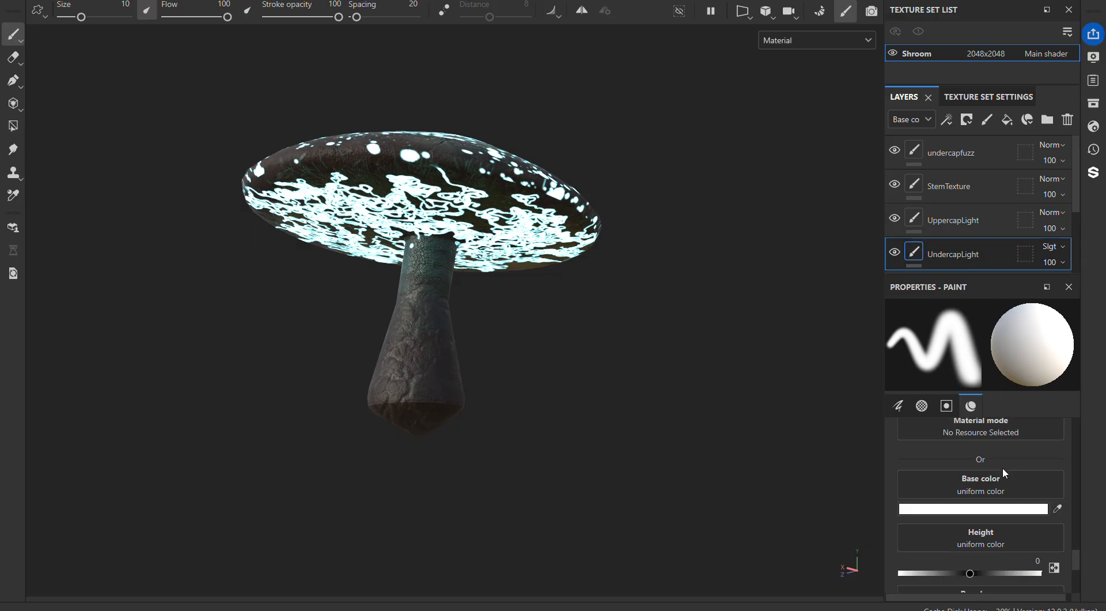
pyautogui.scroll(3, 1006, 472)
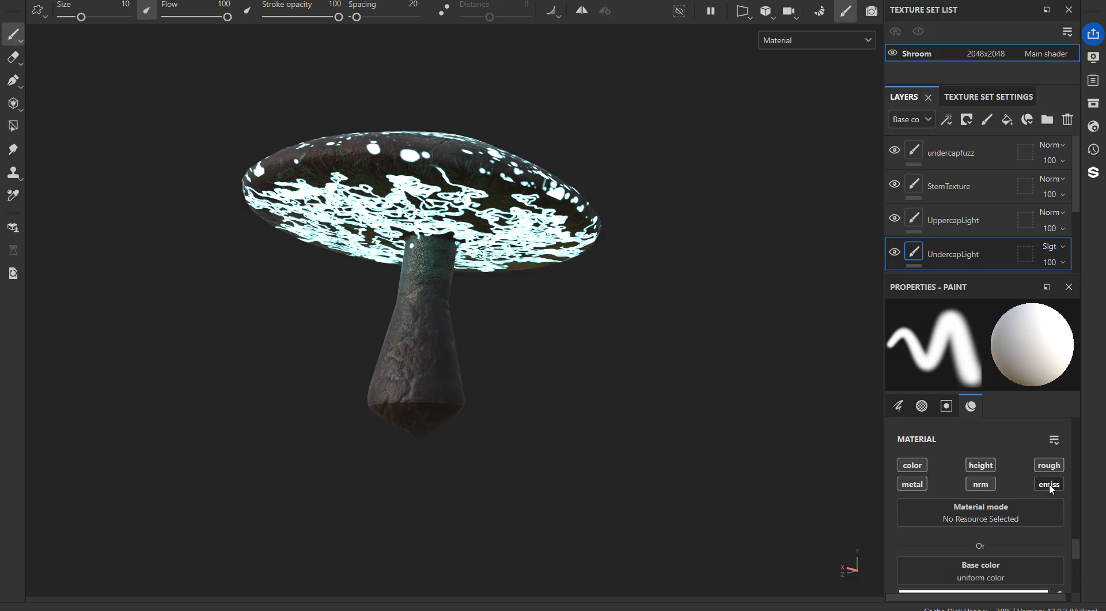
# Step: Hide and show the UndercapLight layer to check which glow it adds, and compare it with UppercapLight
pyautogui.click(895, 253)
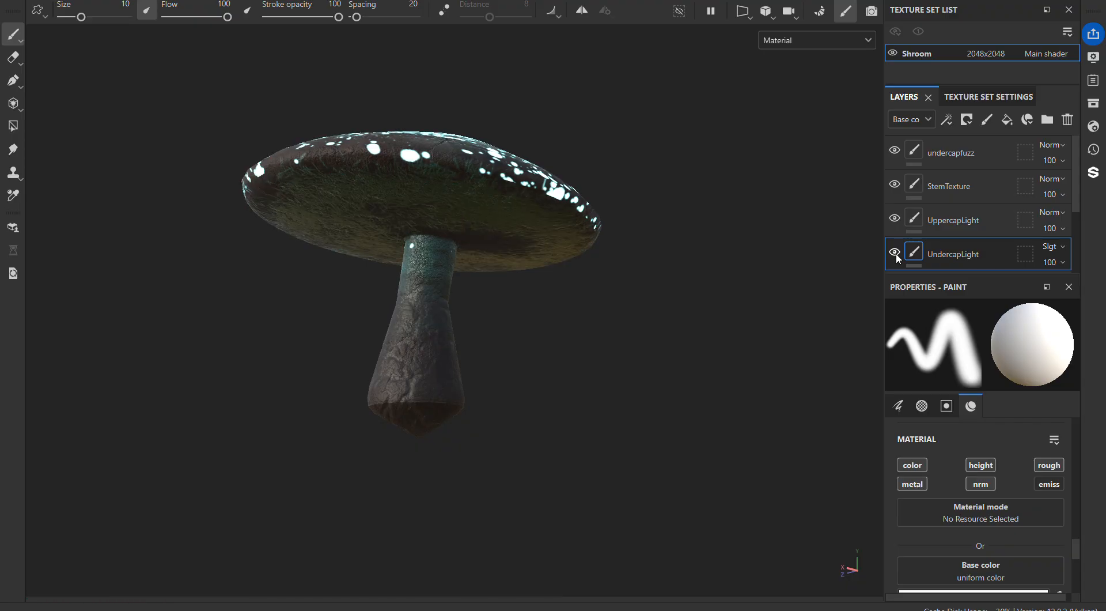
pyautogui.click(896, 254)
pyautogui.doubleClick(974, 255)
pyautogui.click(978, 217)
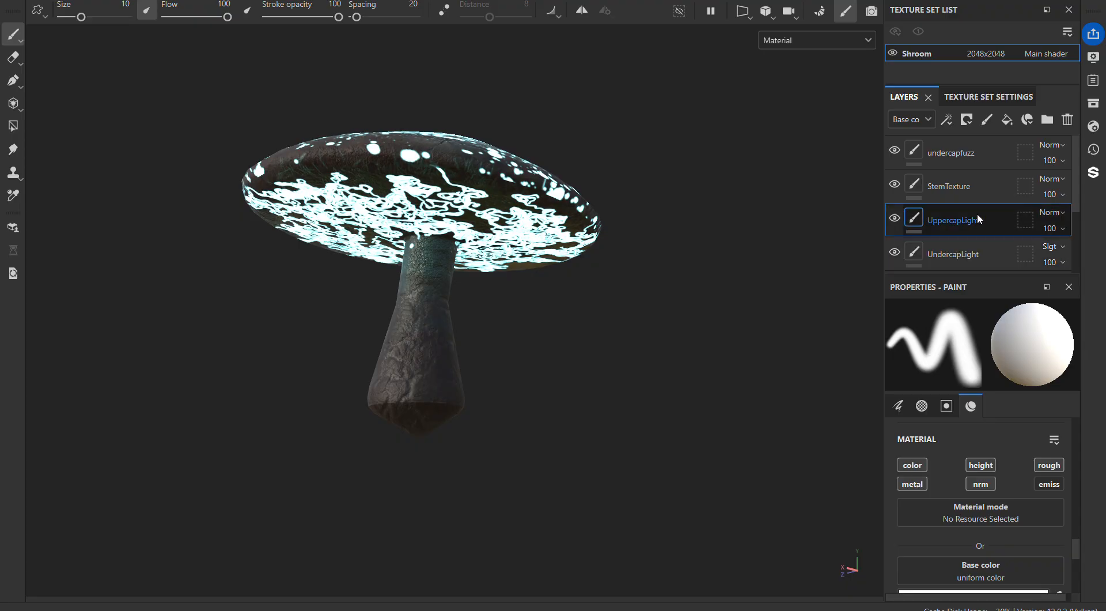
pyautogui.click(976, 250)
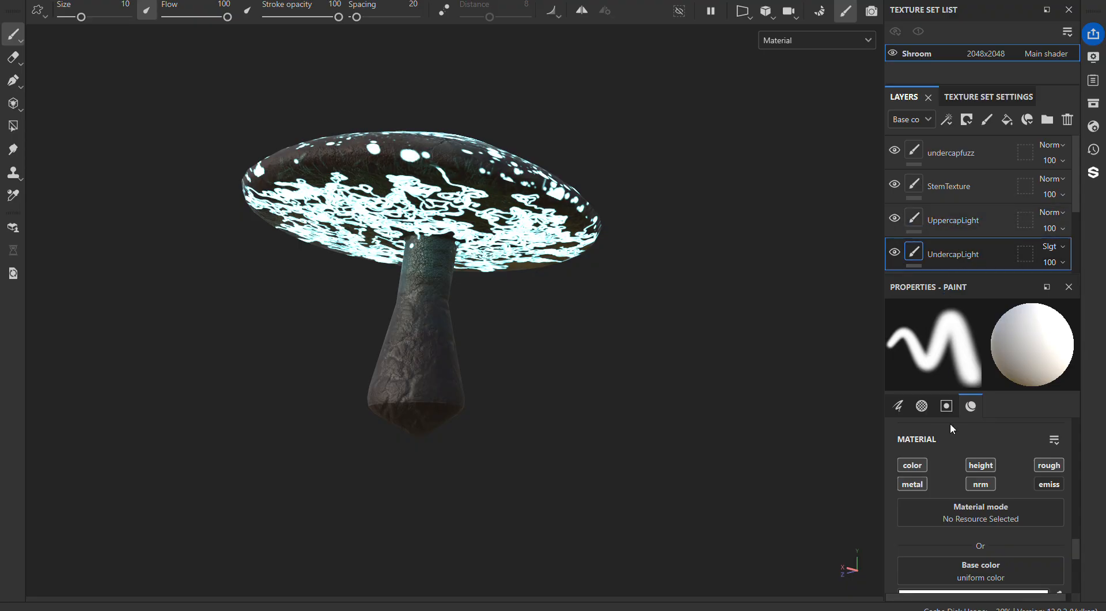
# Step: Review the brush and material settings for the undercapfuzz layer and view the cap from below
pyautogui.click(899, 407)
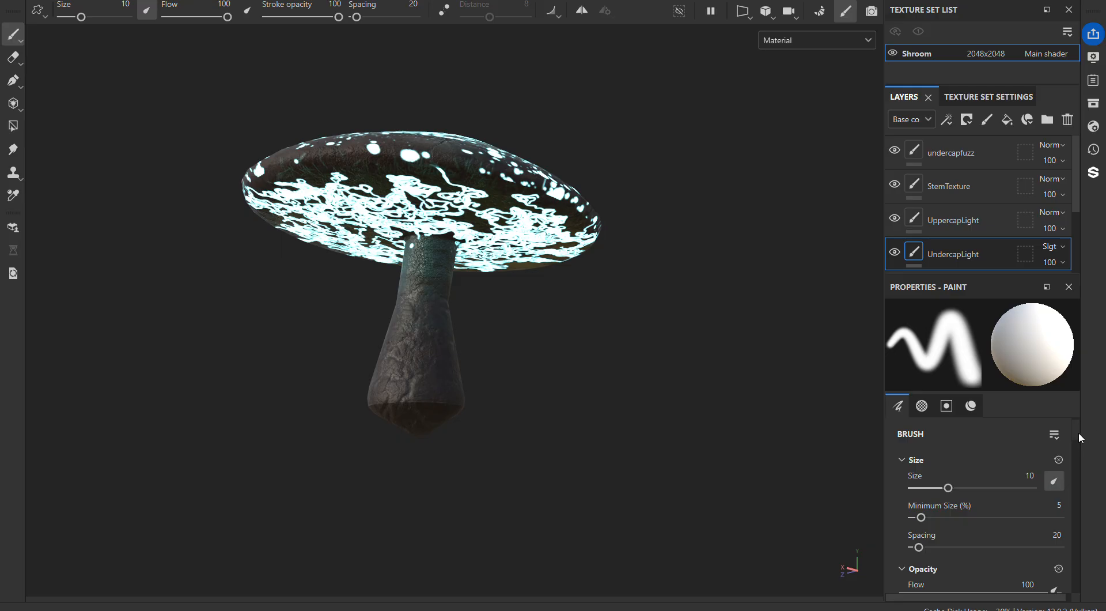
pyautogui.moveTo(1078, 435)
pyautogui.mouseDown()
pyautogui.moveTo(1091, 592)
pyautogui.moveTo(1093, 568)
pyautogui.mouseUp()
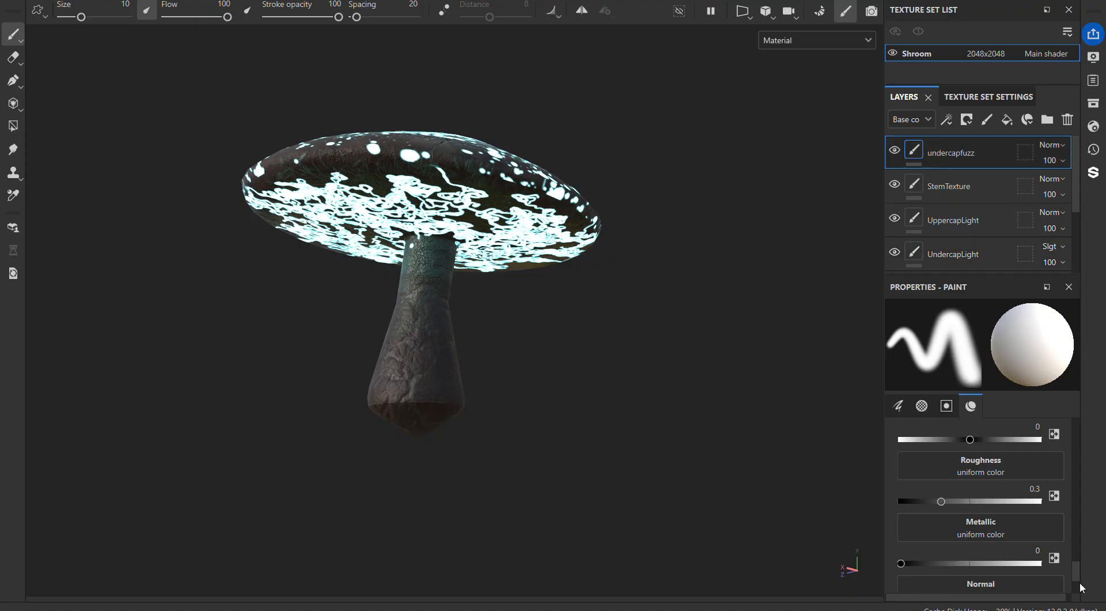
pyautogui.moveTo(1076, 575)
pyautogui.mouseDown()
pyautogui.moveTo(1078, 585)
pyautogui.moveTo(1093, 432)
pyautogui.mouseUp()
pyautogui.moveTo(618, 363)
pyautogui.keyDown('alt'); pyautogui.mouseDown()
pyautogui.moveTo(556, 375)
pyautogui.moveTo(645, 294)
pyautogui.moveTo(682, 385)
pyautogui.moveTo(781, 457)
pyautogui.moveTo(796, 500)
pyautogui.moveTo(820, 430)
pyautogui.moveTo(822, 373)
pyautogui.mouseUp(); pyautogui.keyUp('alt')
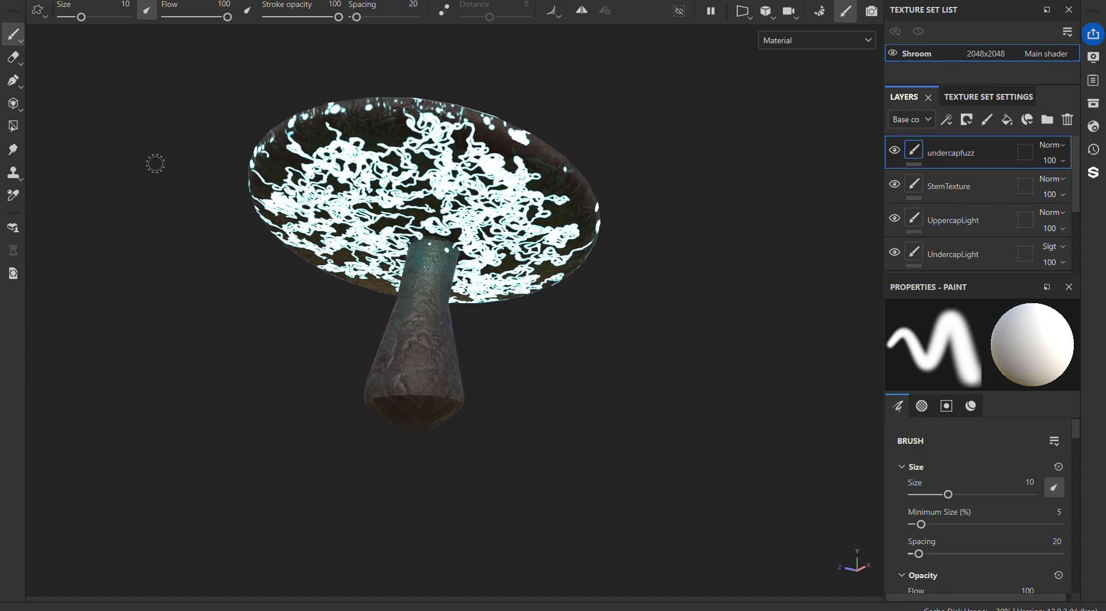
# Step: Open the asset library and filter it to show only brushes
pyautogui.click(124, 3)
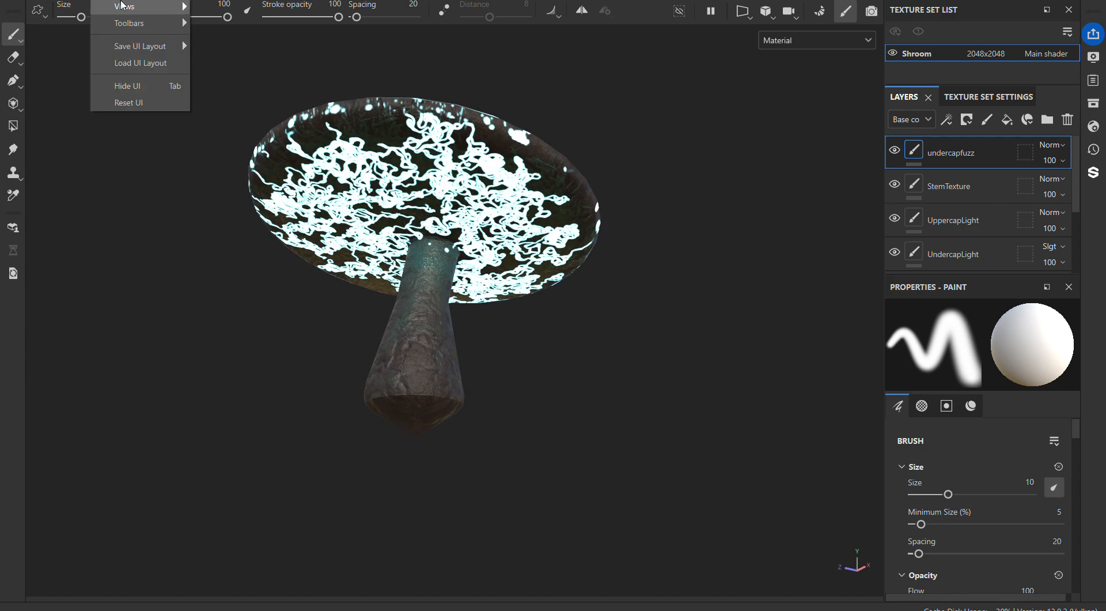
pyautogui.moveTo(125, 6)
pyautogui.click(223, 6)
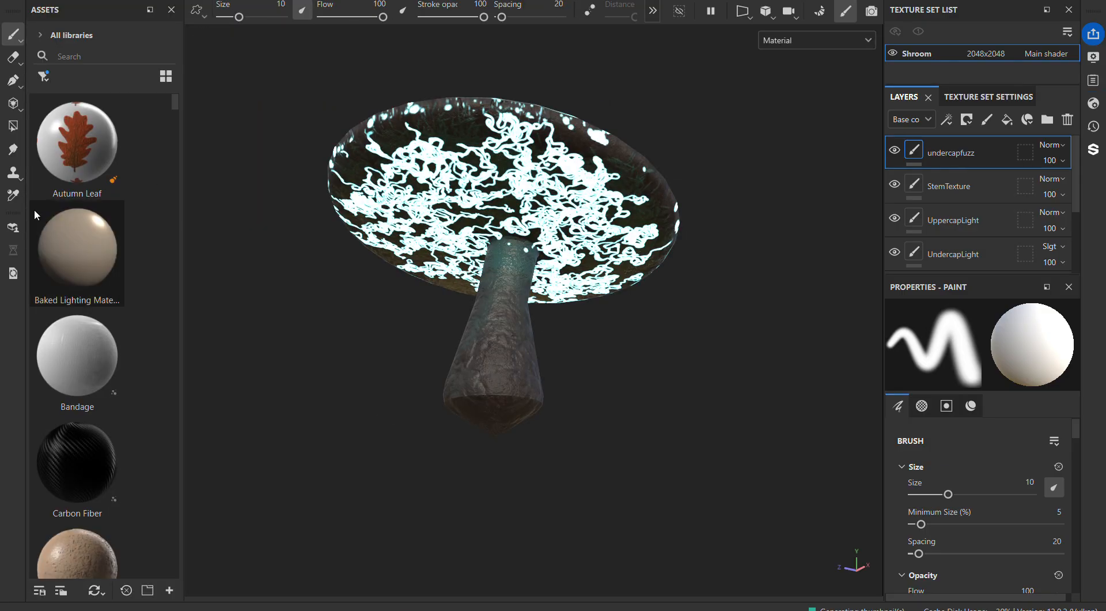
pyautogui.click(44, 75)
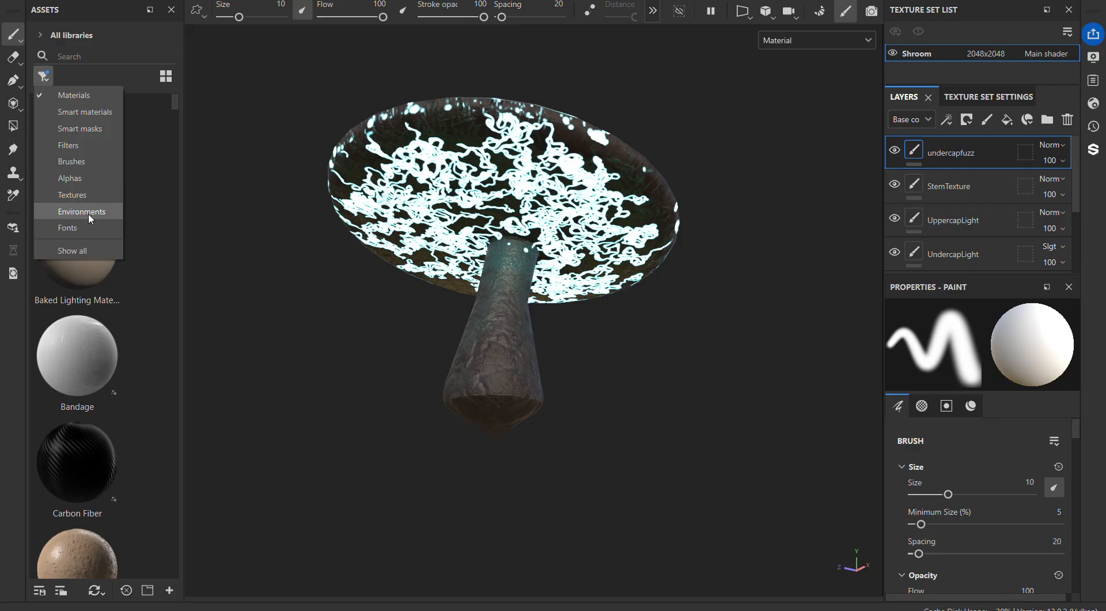
pyautogui.click(91, 178)
pyautogui.click(43, 76)
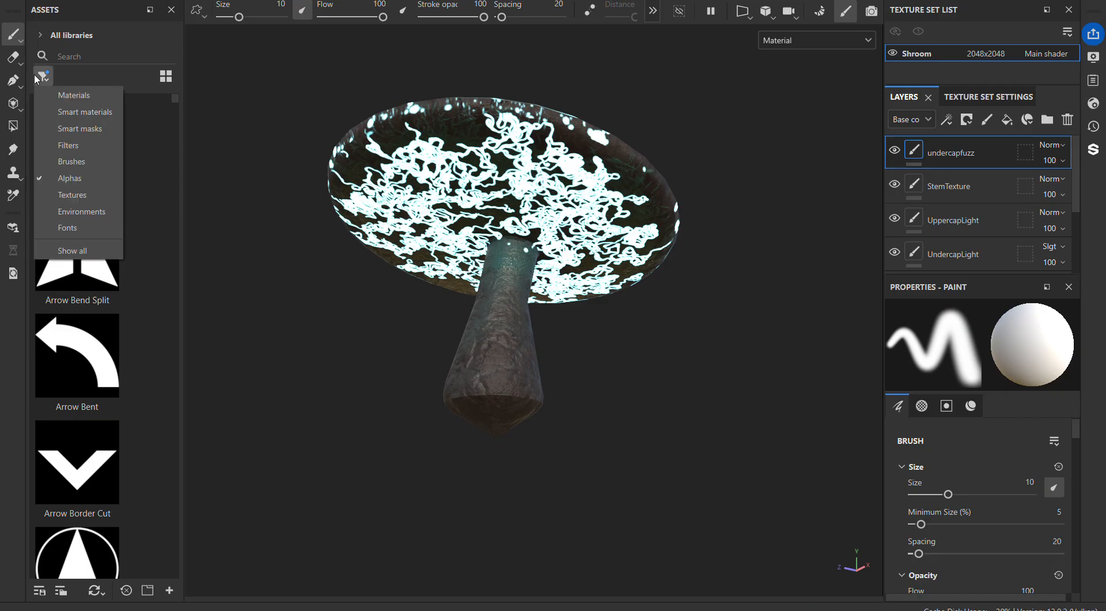
pyautogui.click(80, 160)
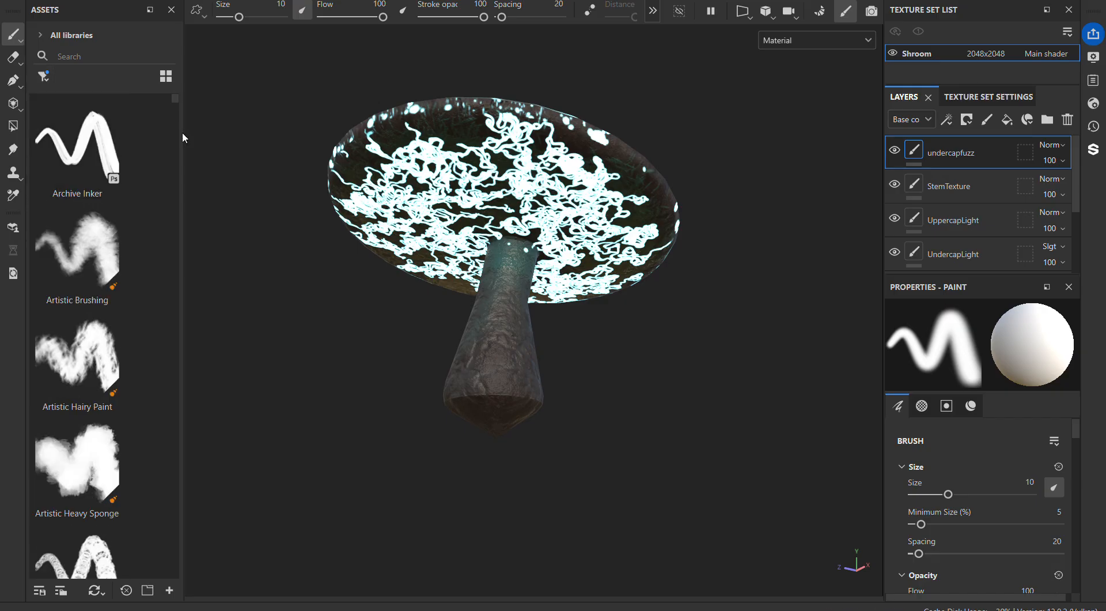
# Step: Browse the brush presets for vein-like and spotted brushes suited to the mushroom's glow
pyautogui.moveTo(183, 134)
pyautogui.mouseDown()
pyautogui.moveTo(239, 140)
pyautogui.moveTo(257, 118)
pyautogui.moveTo(289, 129)
pyautogui.mouseUp()
pyautogui.moveTo(281, 253); pyautogui.dragTo(275, 570)
pyautogui.scroll(15, 219, 378)
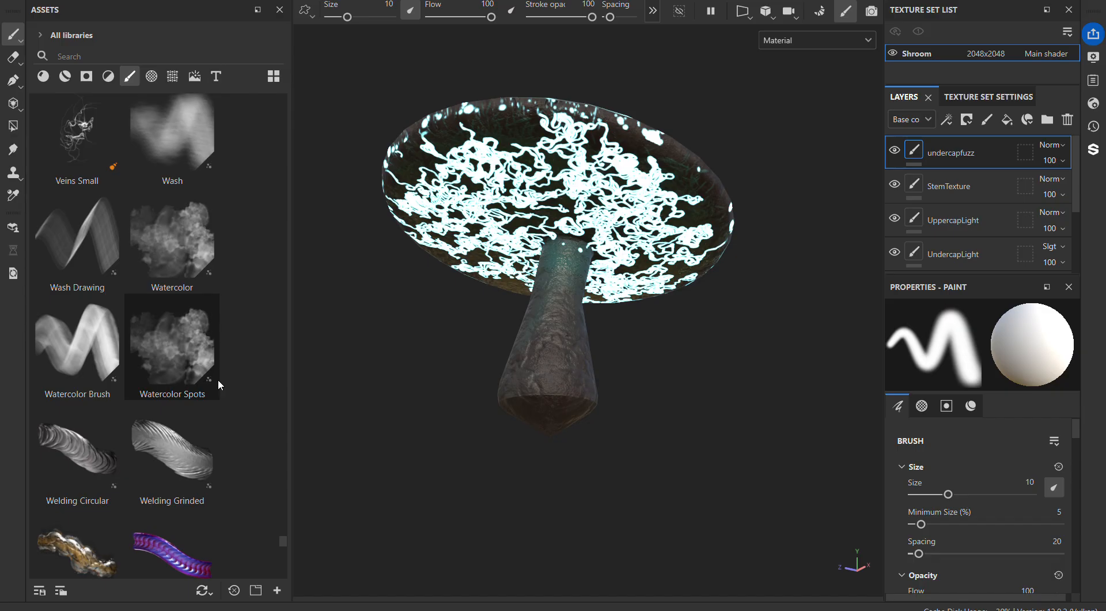
pyautogui.scroll(3, 218, 378)
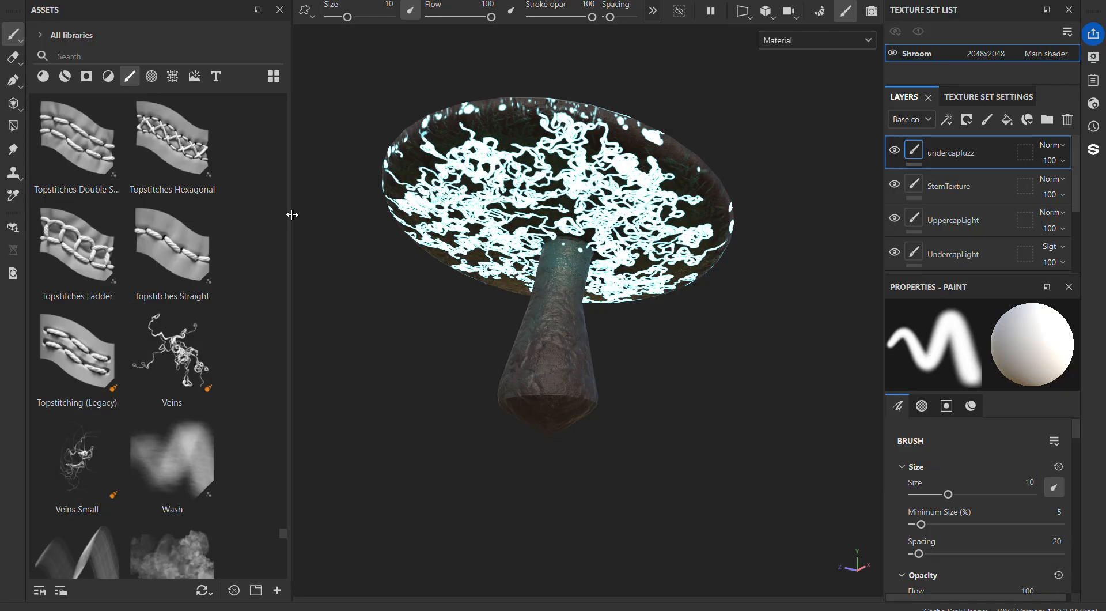
pyautogui.moveTo(292, 215); pyautogui.dragTo(148, 227)
# Step: Examine the glowing paint on both sides of the cap, then hide the undercapfuzz, StemTexture and UppercapLight layers
pyautogui.scroll(2, 440, 235)
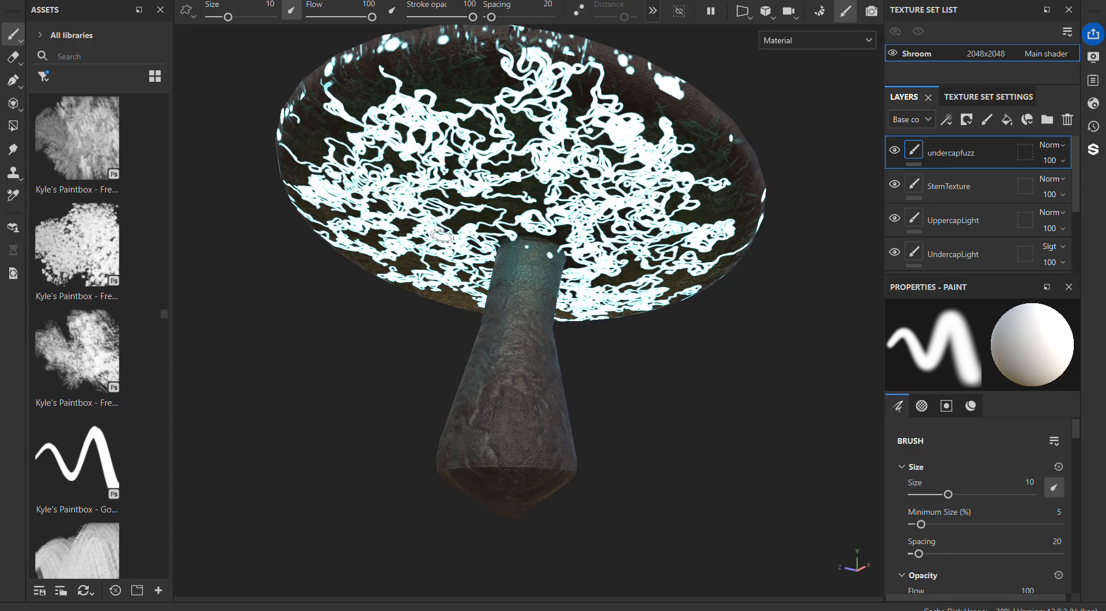
pyautogui.keyDown('alt'); pyautogui.moveTo(442, 236); pyautogui.dragTo(582, 335); pyautogui.keyUp('alt')
pyautogui.keyDown('alt'); pyautogui.moveTo(677, 216); pyautogui.dragTo(604, 326); pyautogui.keyUp('alt')
pyautogui.keyDown('alt'); pyautogui.moveTo(594, 386); pyautogui.dragTo(511, 505); pyautogui.keyUp('alt')
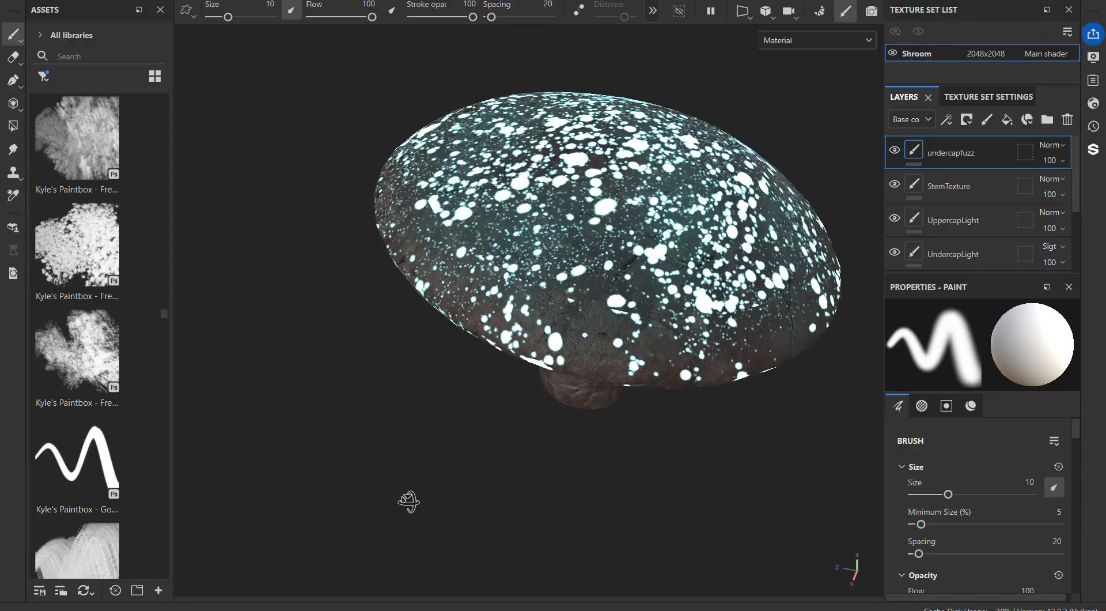
pyautogui.keyDown('alt'); pyautogui.moveTo(653, 322); pyautogui.dragTo(751, 295); pyautogui.keyUp('alt')
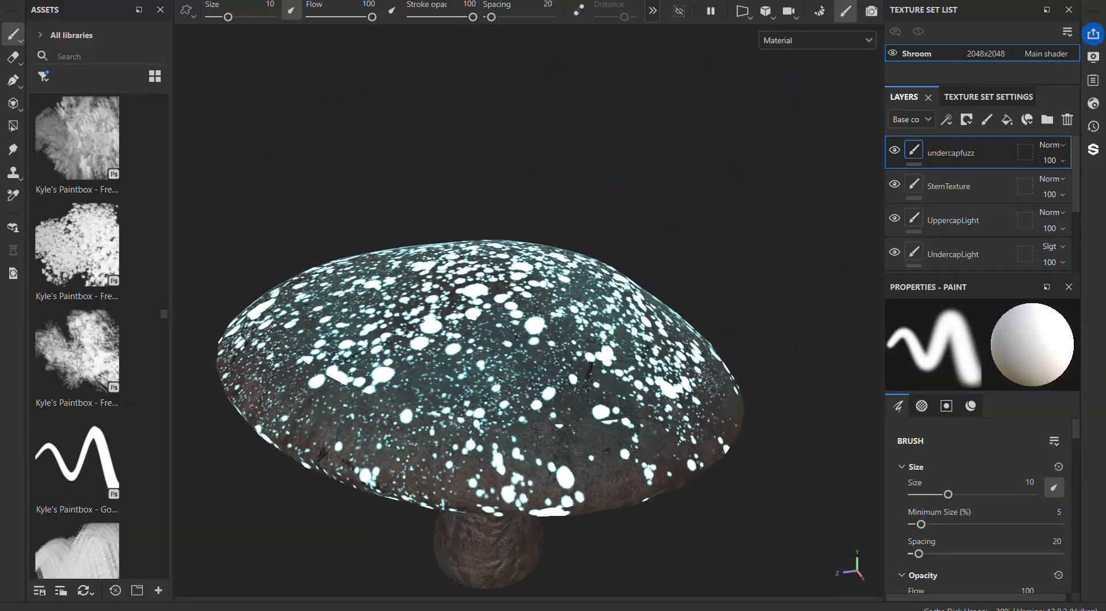
pyautogui.keyDown('alt'); pyautogui.moveTo(637, 378); pyautogui.dragTo(678, 189, button='middle'); pyautogui.keyUp('alt')
pyautogui.keyDown('alt'); pyautogui.moveTo(679, 209); pyautogui.dragTo(706, 206); pyautogui.keyUp('alt')
pyautogui.click(894, 153)
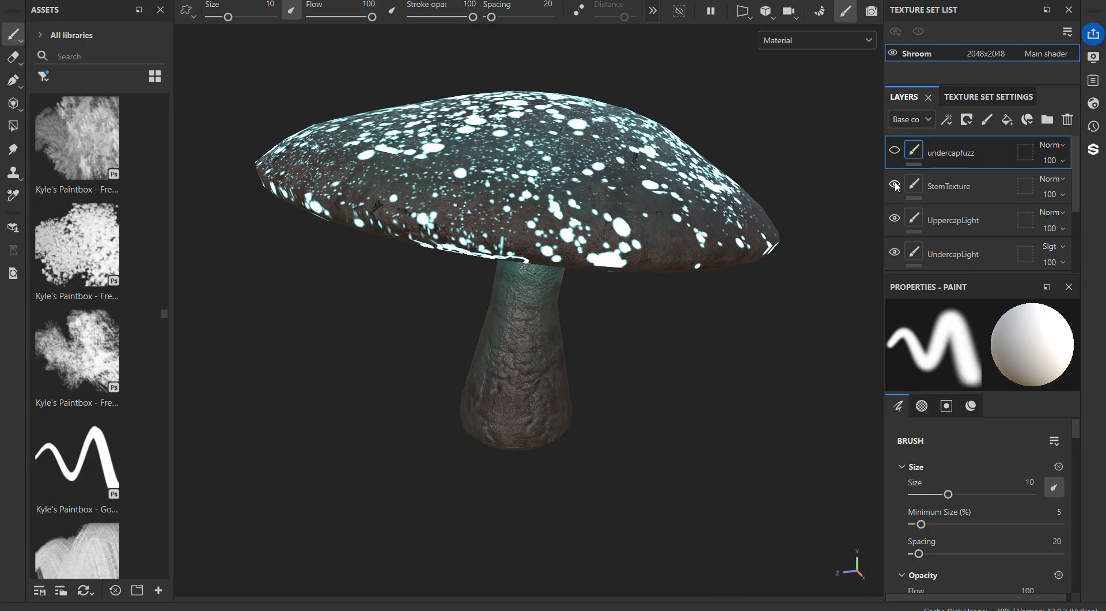
pyautogui.click(894, 185)
pyautogui.click(895, 221)
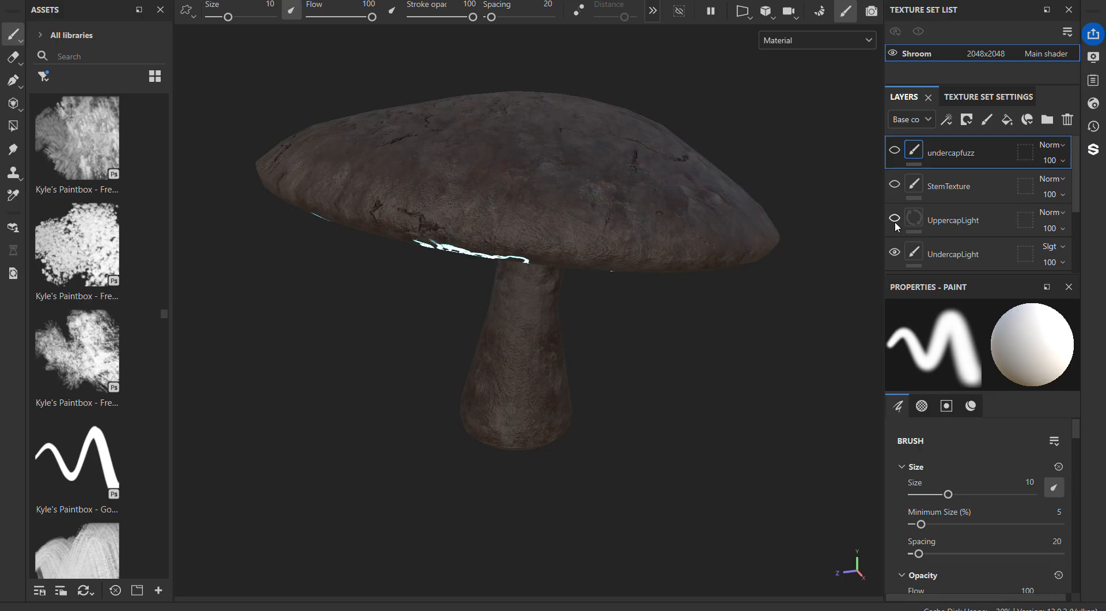
# Step: Hide the remaining UndercapLight, Grunge Wipe grainy, Leather Damaged and Layer 1 layers to expose the bare mushroom mesh
pyautogui.scroll(-1, 914, 203)
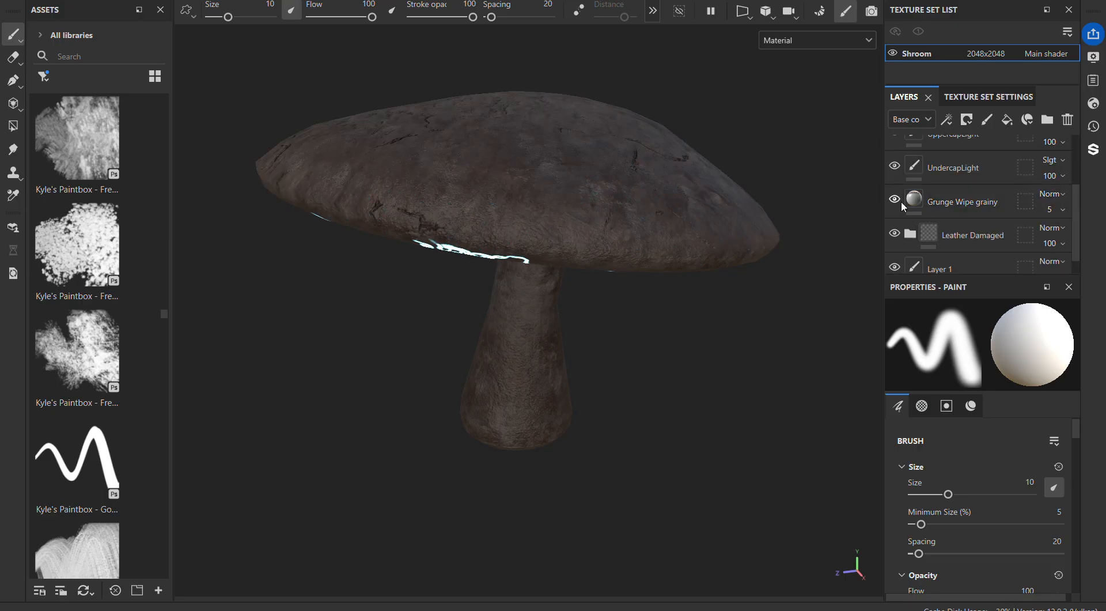
pyautogui.click(893, 199)
pyautogui.click(895, 235)
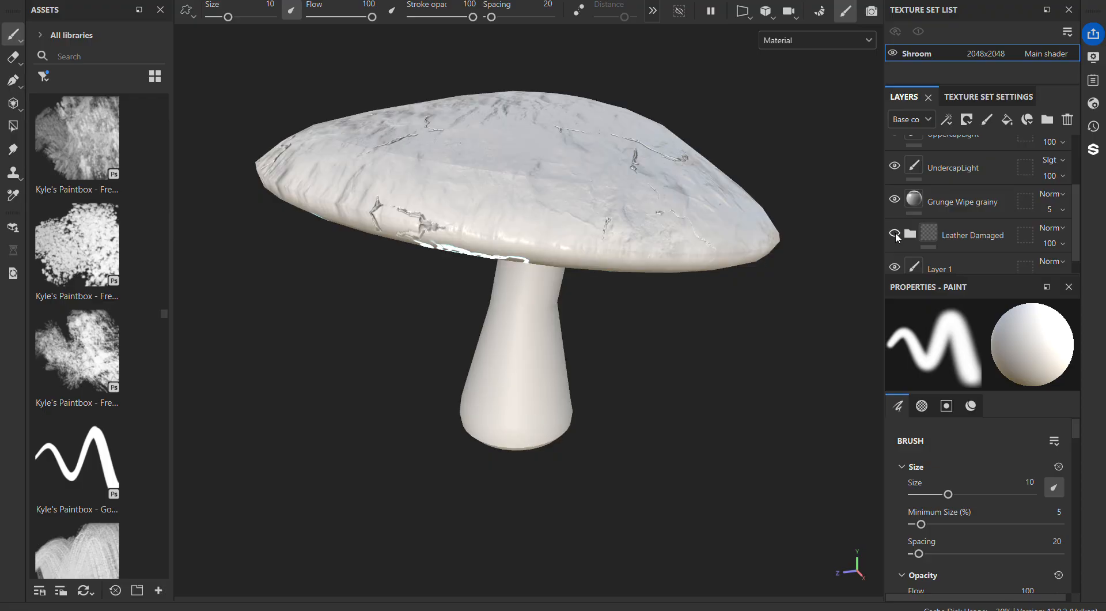
pyautogui.click(895, 234)
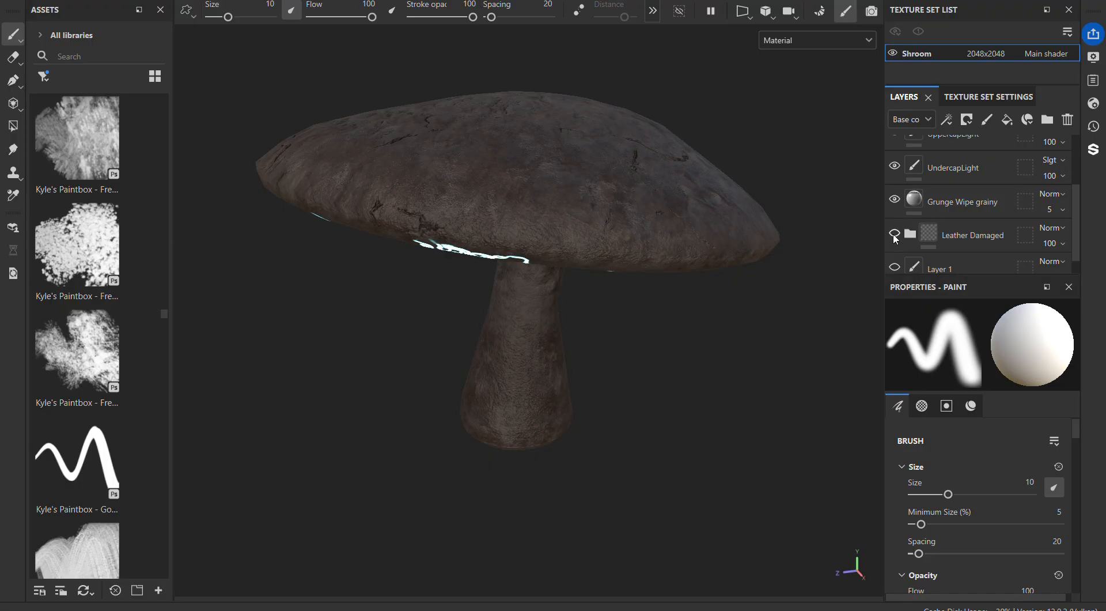
pyautogui.keyDown('alt'); pyautogui.moveTo(692, 202); pyautogui.dragTo(499, 247); pyautogui.keyUp('alt')
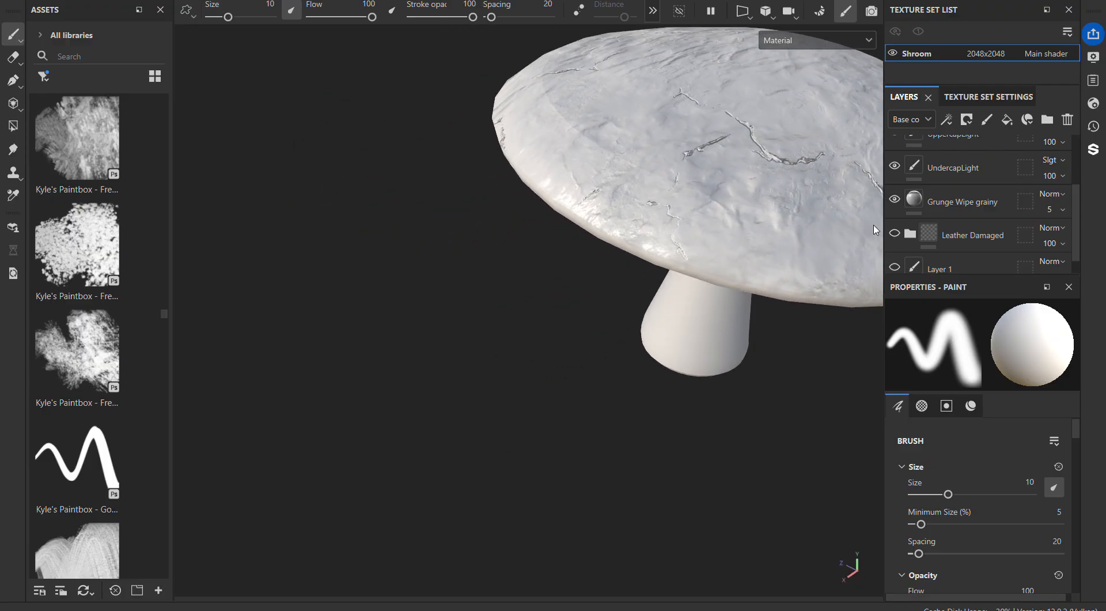
pyautogui.click(895, 199)
pyautogui.scroll(3, 898, 184)
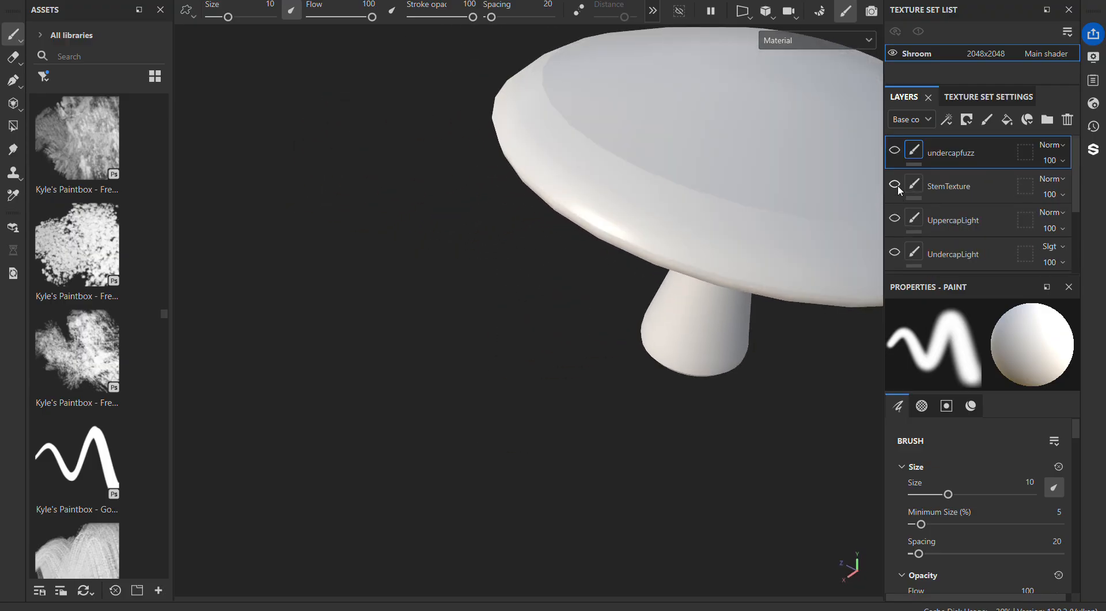
pyautogui.scroll(-3, 899, 188)
# Step: Show the Leather Damaged and Grunge Wipe grainy layers again and examine the base texture on the cap
pyautogui.keyDown('alt'); pyautogui.moveTo(714, 235); pyautogui.dragTo(777, 225); pyautogui.keyUp('alt')
pyautogui.keyDown('alt'); pyautogui.moveTo(778, 225); pyautogui.dragTo(743, 317, button='middle'); pyautogui.keyUp('alt')
pyautogui.keyDown('alt'); pyautogui.moveTo(699, 316); pyautogui.dragTo(770, 316); pyautogui.keyUp('alt')
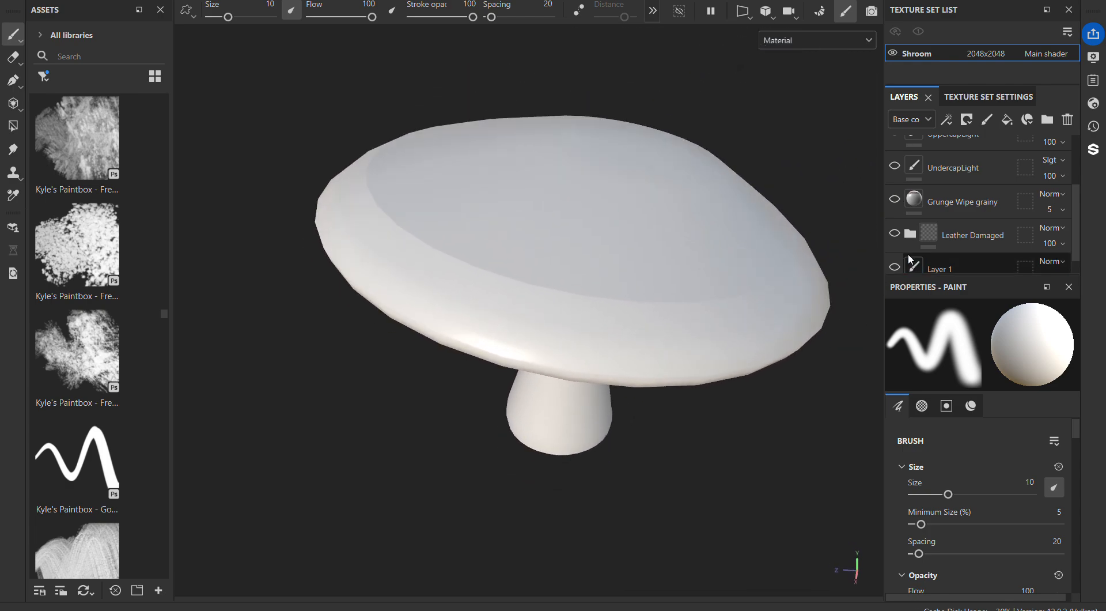
pyautogui.click(894, 233)
pyautogui.keyDown('alt'); pyautogui.moveTo(686, 306); pyautogui.dragTo(566, 252); pyautogui.keyUp('alt')
pyautogui.click(896, 200)
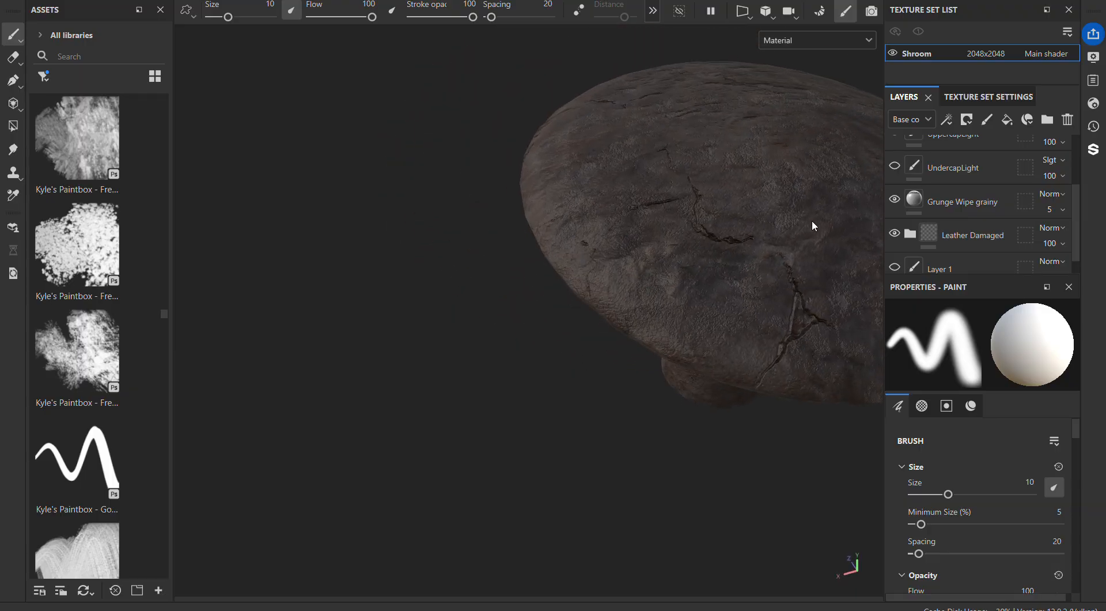
pyautogui.keyDown('alt'); pyautogui.moveTo(813, 225); pyautogui.dragTo(684, 280); pyautogui.keyUp('alt')
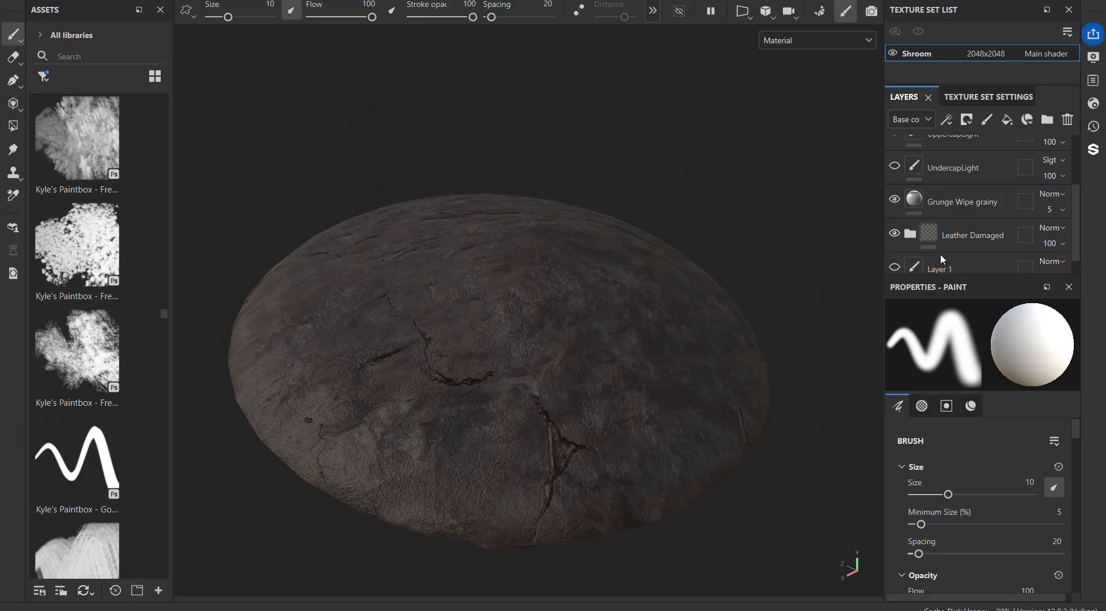
# Step: Examine the Grunge Wipe grainy layer's fill projection, UV transformations, material and opacity settings
pyautogui.doubleClick(938, 201)
pyautogui.scroll(-4, 961, 449)
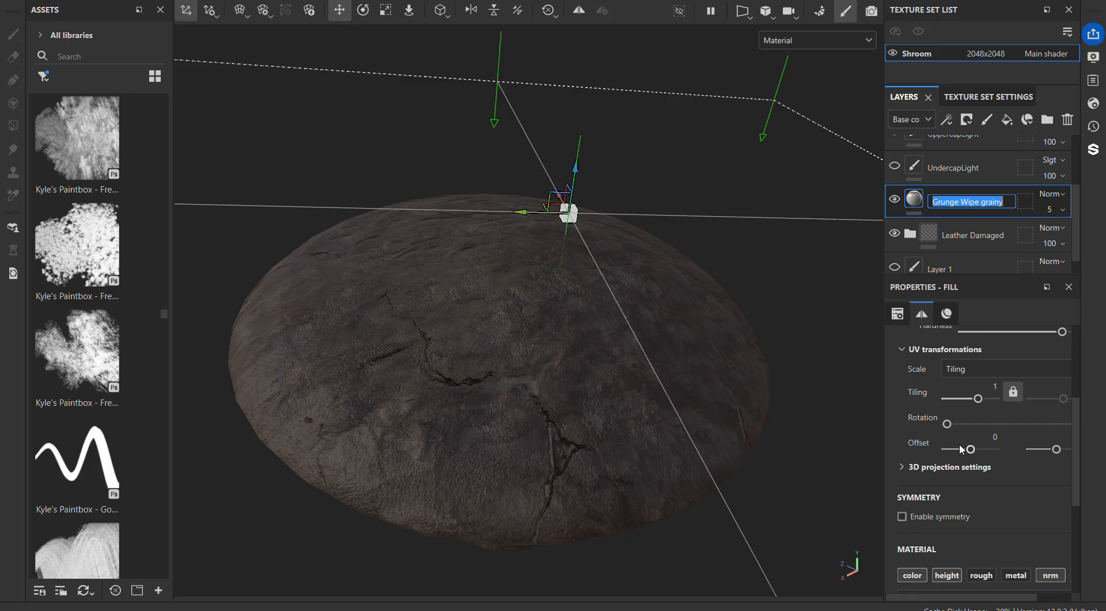
pyautogui.scroll(-3, 961, 438)
pyautogui.scroll(-1, 962, 437)
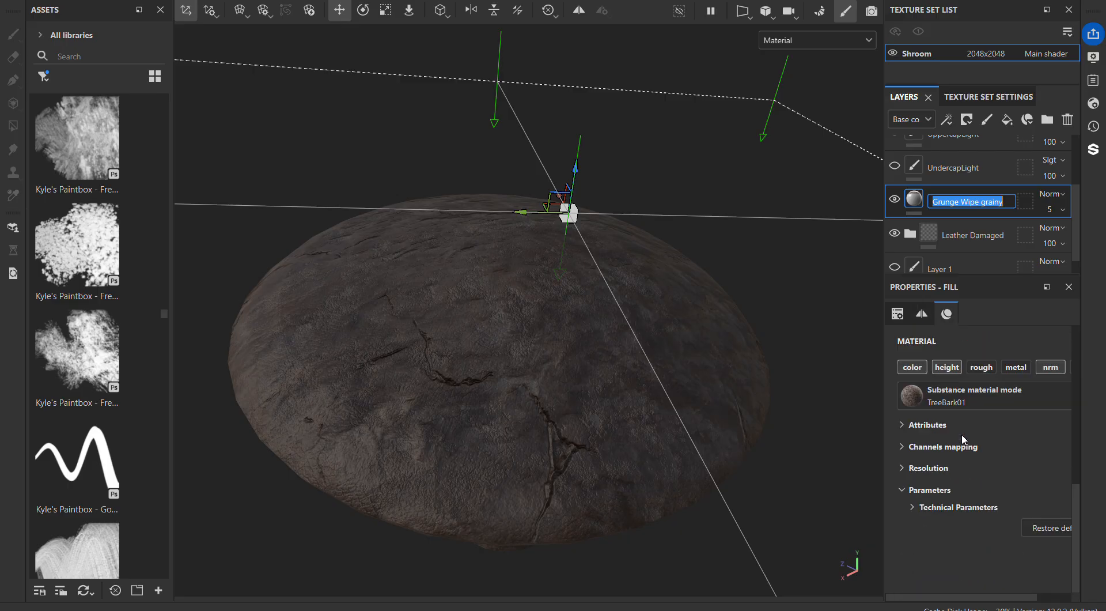
pyautogui.scroll(8, 962, 437)
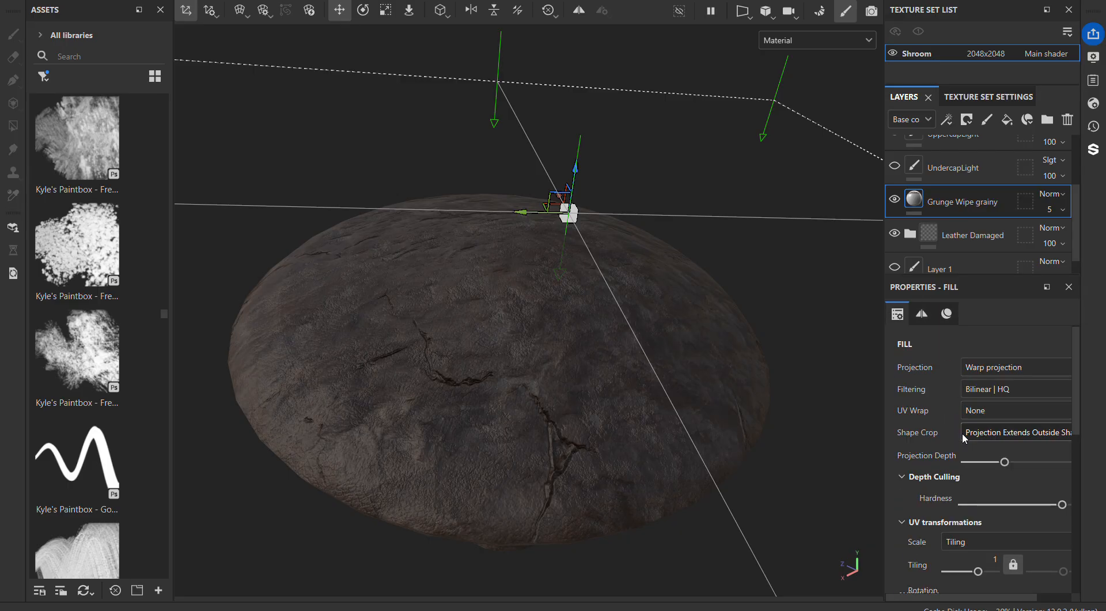
pyautogui.click(1057, 209)
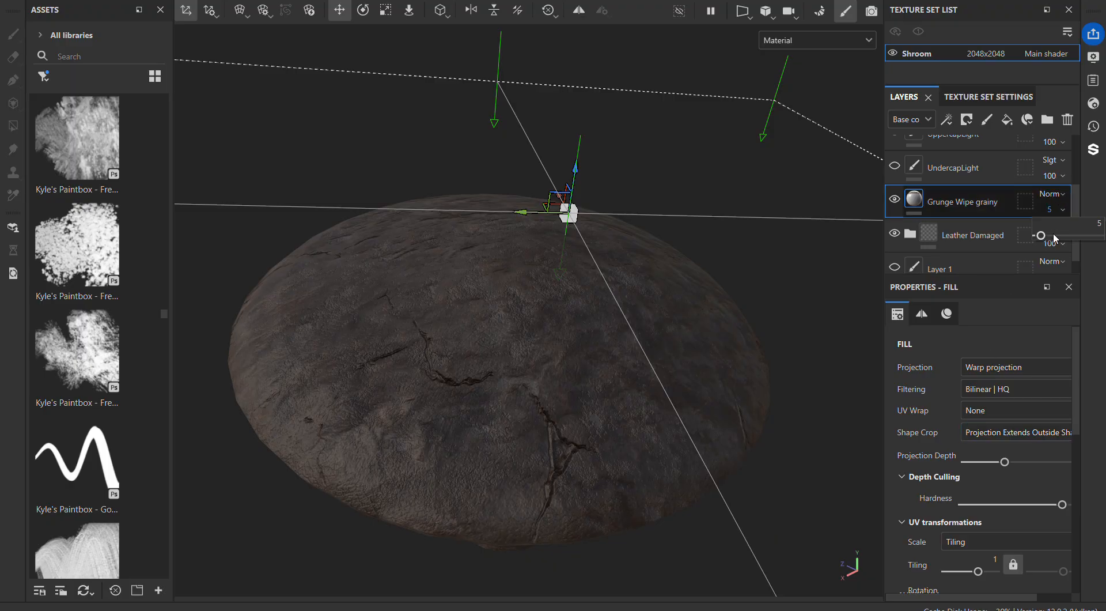
pyautogui.moveTo(1037, 235)
pyautogui.mouseDown()
pyautogui.moveTo(1098, 235)
pyautogui.moveTo(1039, 240)
pyautogui.mouseUp()
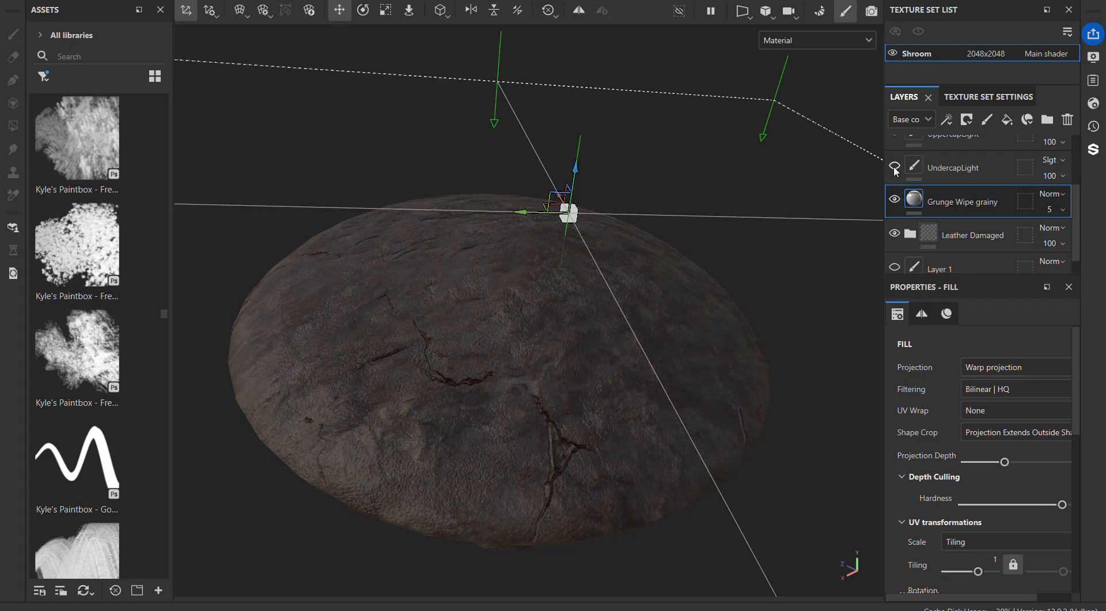
# Step: Show the UndercapLight layer and examine the glowing veins on the underside of the mushroom cap
pyautogui.click(945, 167)
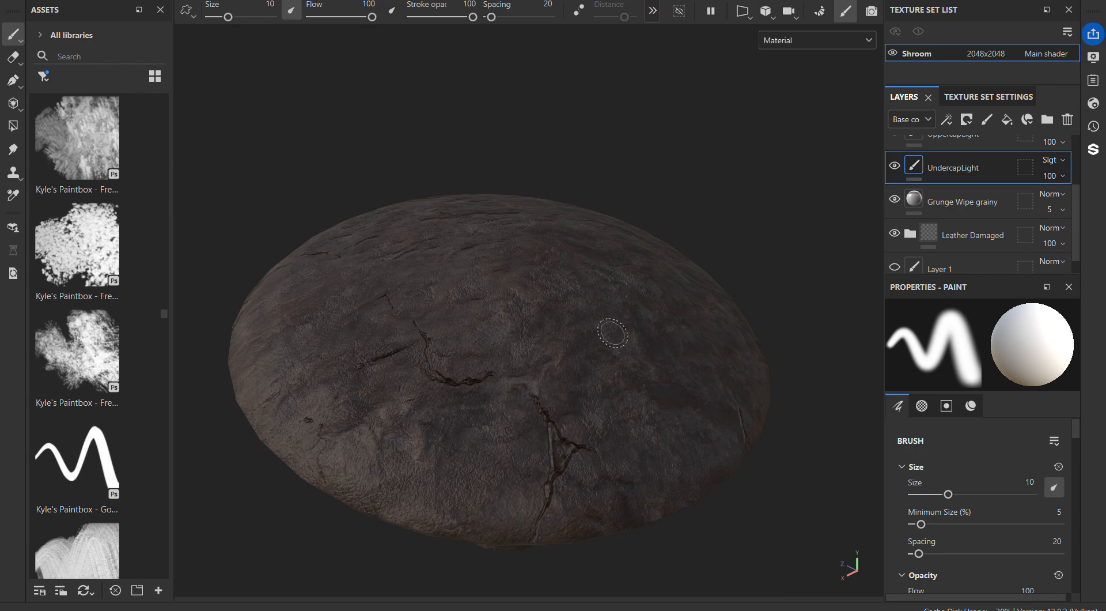
pyautogui.moveTo(612, 333)
pyautogui.keyDown('alt'); pyautogui.mouseDown()
pyautogui.moveTo(573, 254)
pyautogui.moveTo(765, 227)
pyautogui.mouseUp(); pyautogui.keyUp('alt')
pyautogui.click(895, 166)
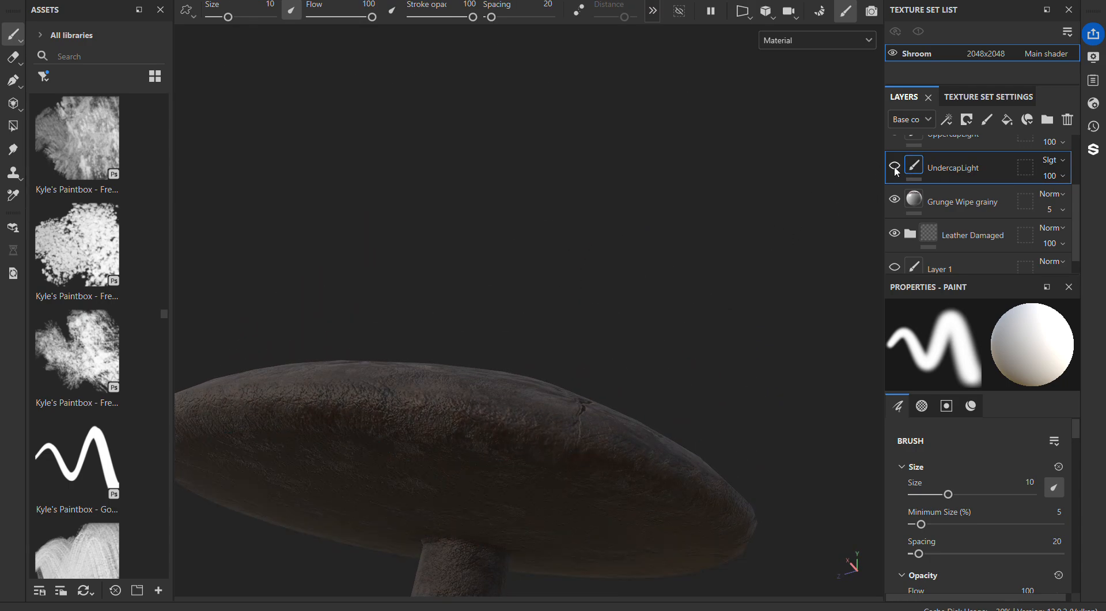
pyautogui.click(895, 167)
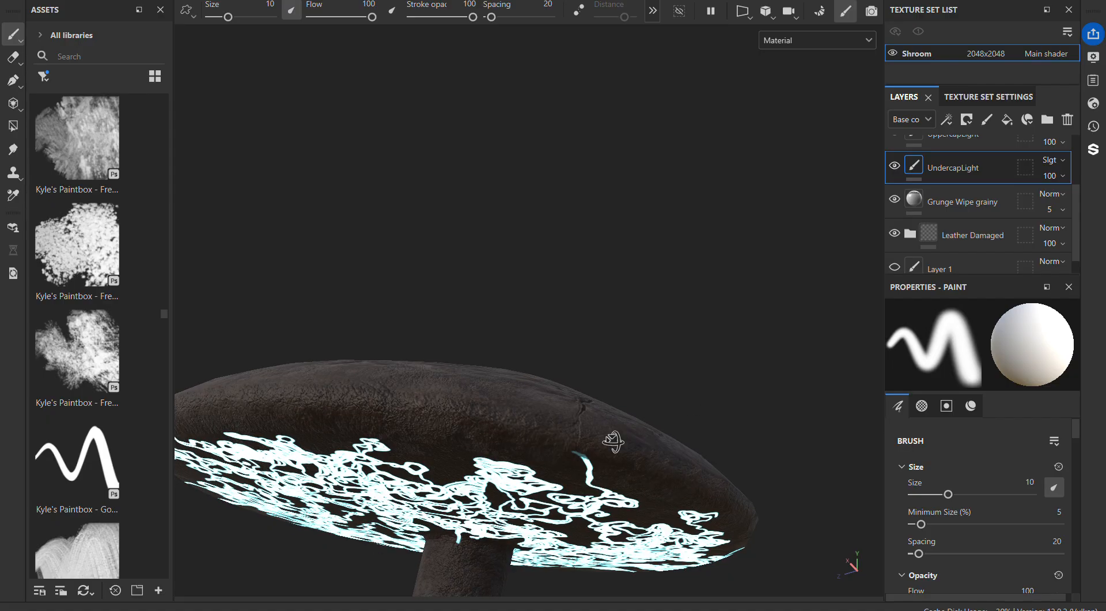
pyautogui.keyDown('alt'); pyautogui.moveTo(613, 442); pyautogui.dragTo(596, 485); pyautogui.keyUp('alt')
# Step: Show the UppercapLight layer and examine the glowing spots across the top of the cap
pyautogui.scroll(1, 946, 207)
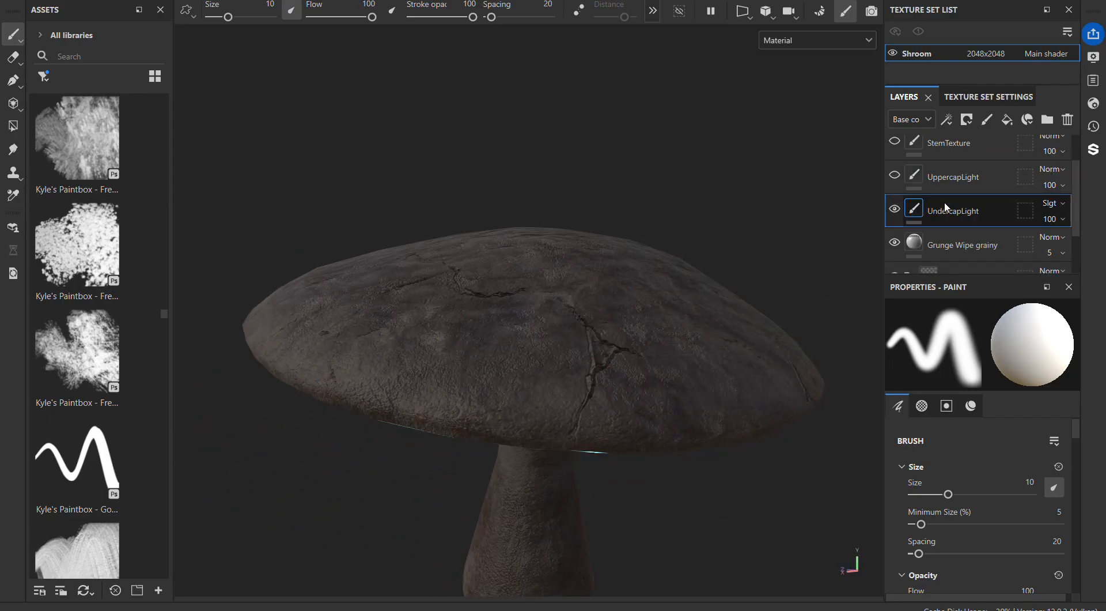
pyautogui.click(895, 174)
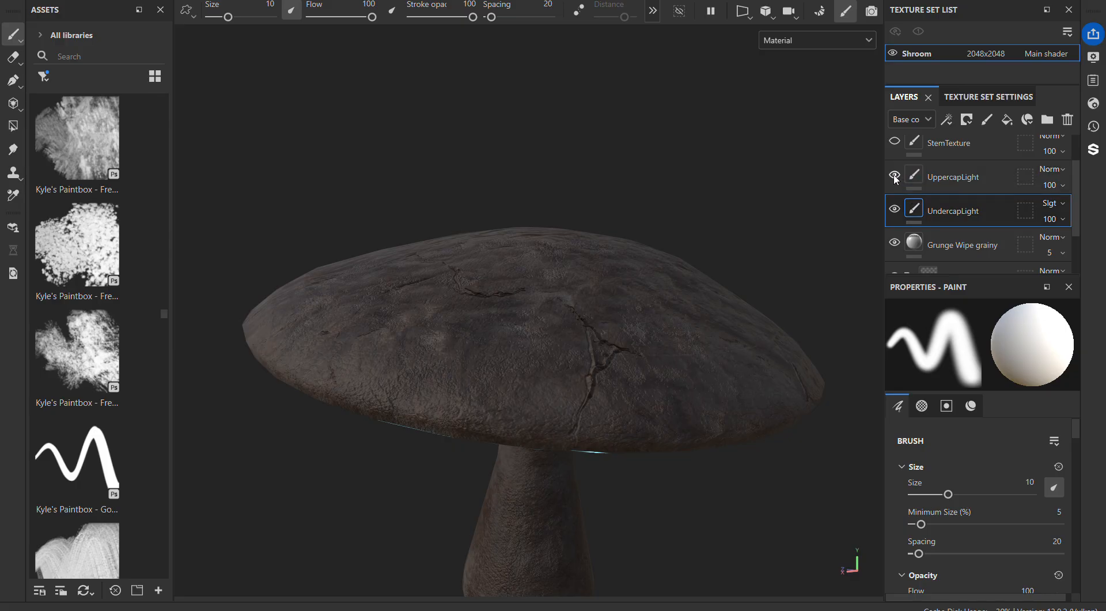
pyautogui.keyDown('alt'); pyautogui.moveTo(648, 362); pyautogui.dragTo(575, 433); pyautogui.keyUp('alt')
# Step: Show the StemTexture layer and examine the stem's teal paint and the whole mushroom from several angles
pyautogui.scroll(1, 901, 185)
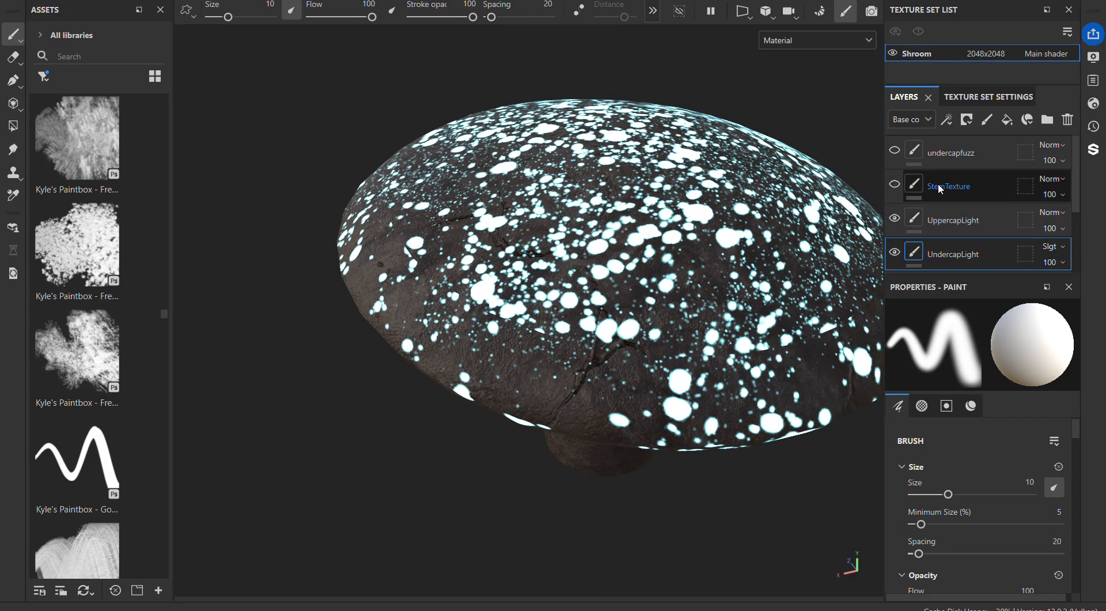
pyautogui.keyDown('alt'); pyautogui.moveTo(686, 320); pyautogui.dragTo(625, 432); pyautogui.keyUp('alt')
pyautogui.click(895, 185)
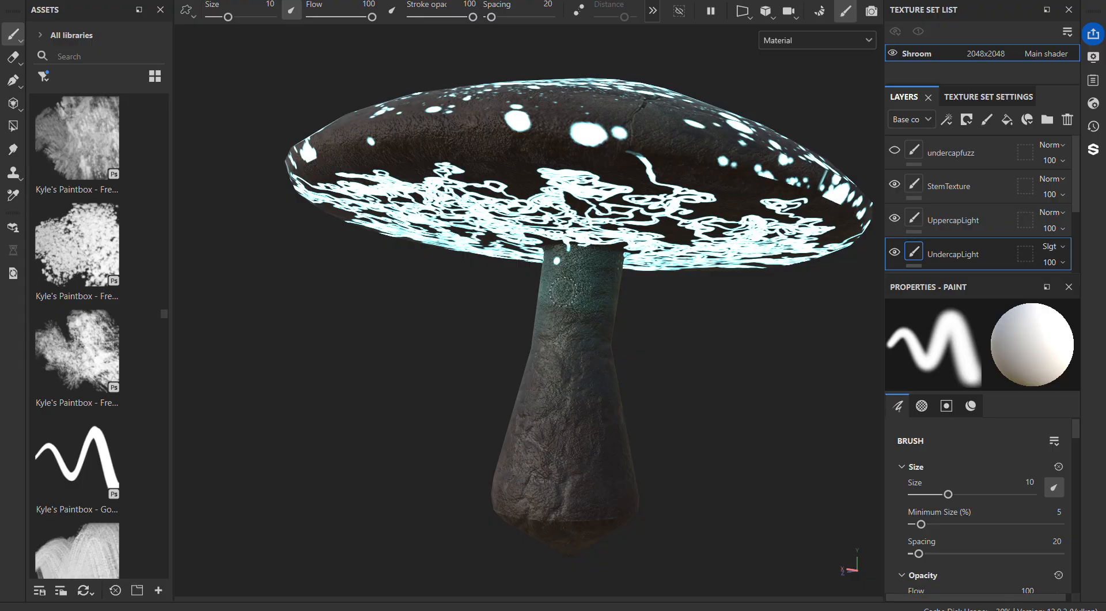
pyautogui.moveTo(564, 291)
pyautogui.keyDown('alt'); pyautogui.mouseDown()
pyautogui.moveTo(553, 311)
pyautogui.moveTo(567, 276)
pyautogui.mouseUp(); pyautogui.keyUp('alt')
pyautogui.keyDown('alt'); pyautogui.moveTo(568, 276); pyautogui.dragTo(474, 363, button='right'); pyautogui.keyUp('alt')
pyautogui.moveTo(654, 357)
pyautogui.keyDown('alt'); pyautogui.mouseDown()
pyautogui.moveTo(660, 380)
pyautogui.moveTo(636, 386)
pyautogui.mouseUp(); pyautogui.keyUp('alt')
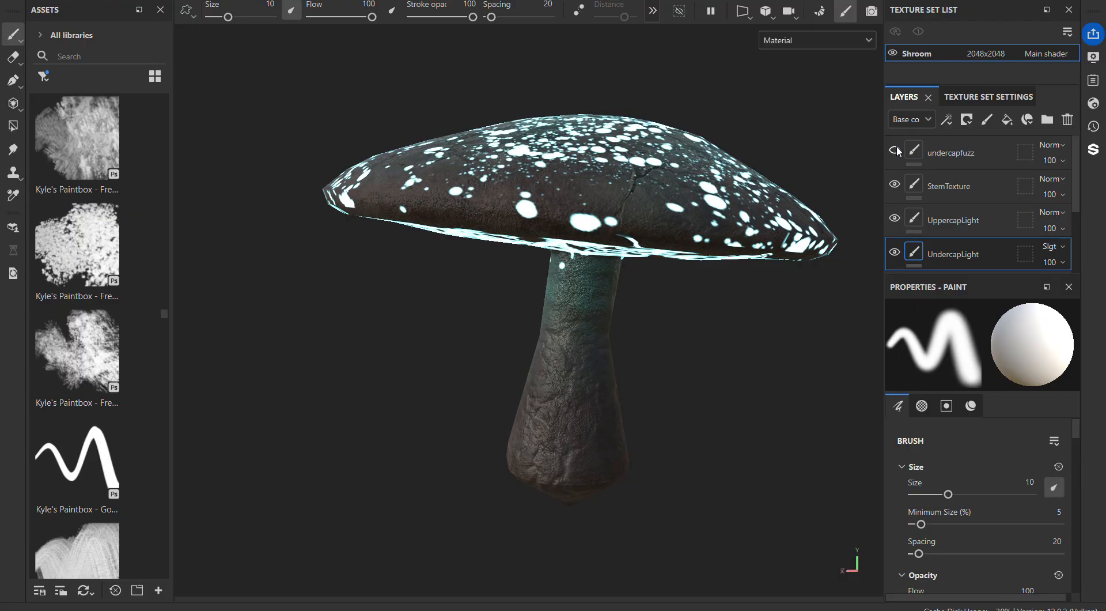
pyautogui.moveTo(561, 387)
pyautogui.keyDown('alt'); pyautogui.mouseDown()
pyautogui.moveTo(545, 415)
pyautogui.moveTo(768, 415)
pyautogui.moveTo(790, 427)
pyautogui.moveTo(556, 407)
pyautogui.moveTo(651, 319)
pyautogui.moveTo(677, 337)
pyautogui.mouseUp(); pyautogui.keyUp('alt')
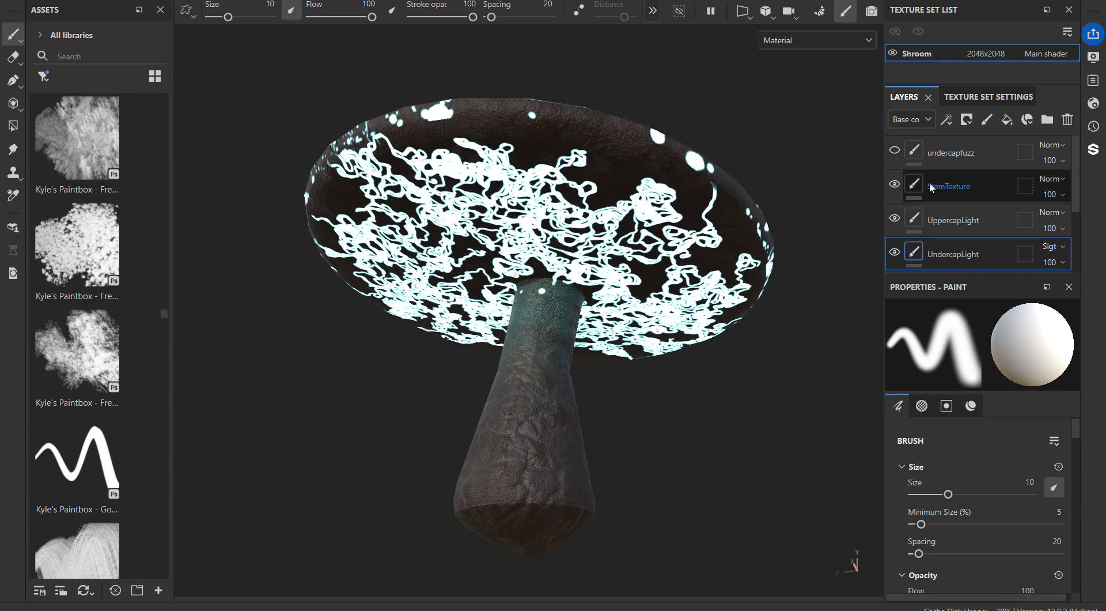
# Step: Hide UndercapLight and show undercapfuzz to examine the fuzz beneath the cap, then show UndercapLight again
pyautogui.click(895, 252)
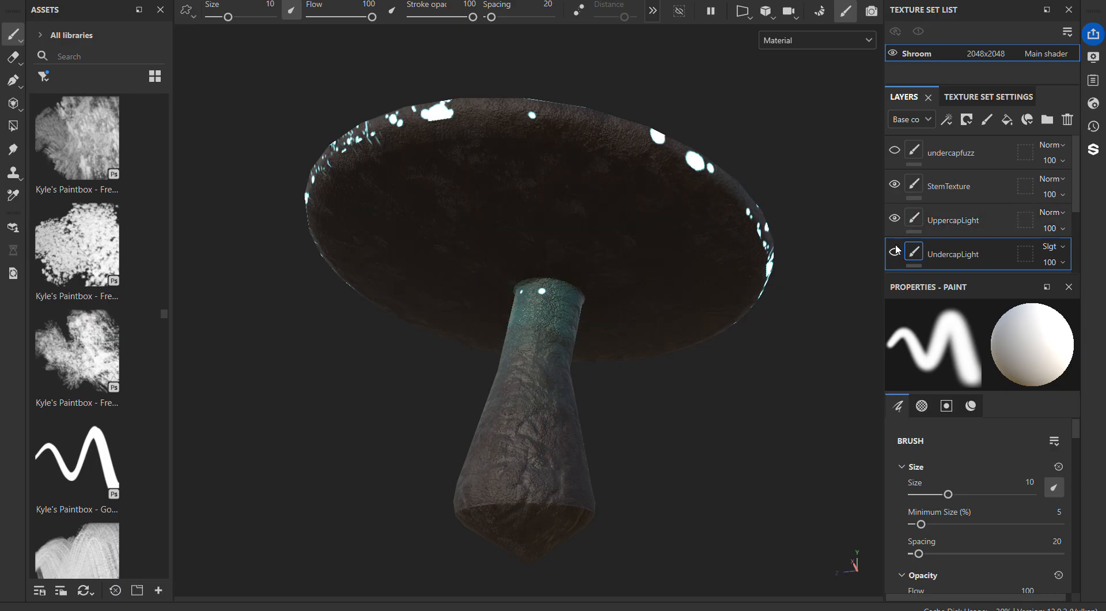
pyautogui.click(895, 150)
pyautogui.keyDown('alt'); pyautogui.moveTo(826, 188); pyautogui.dragTo(637, 333); pyautogui.keyUp('alt')
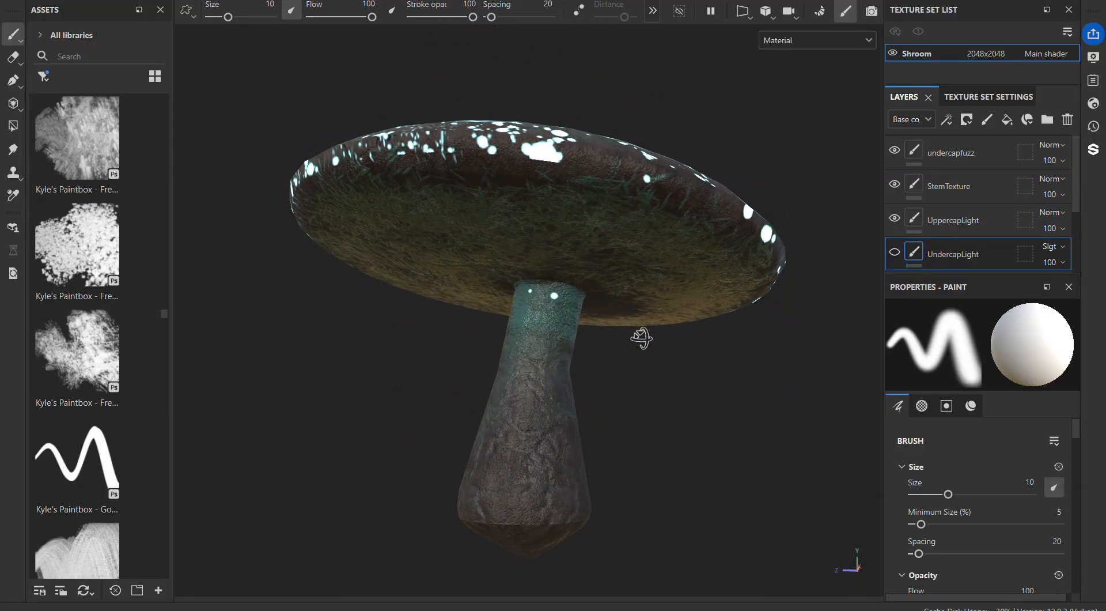
pyautogui.click(893, 251)
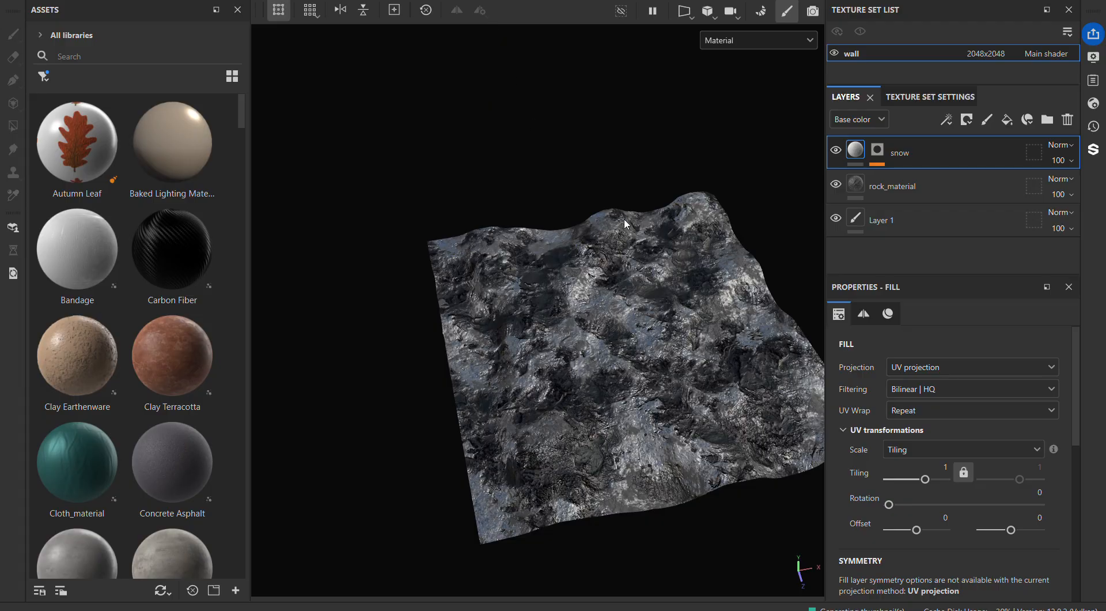
# Step: Examine the wall mesh's rock and snow texture up close and from several angles
pyautogui.keyDown('alt'); pyautogui.moveTo(624, 218); pyautogui.dragTo(654, 269); pyautogui.keyUp('alt')
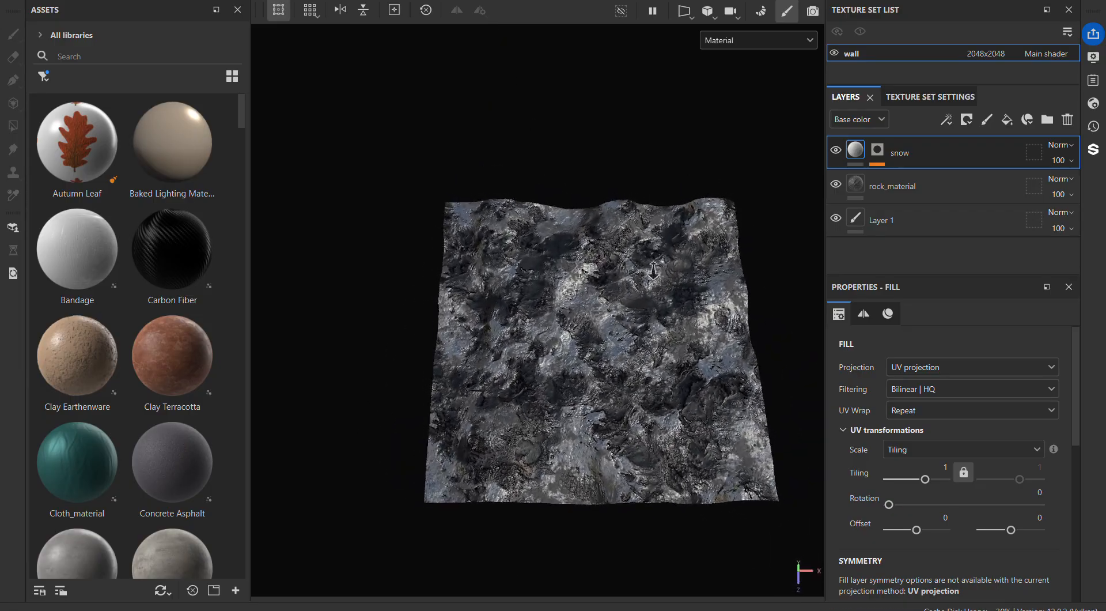
pyautogui.keyDown('alt'); pyautogui.moveTo(653, 269); pyautogui.dragTo(1080, 104, button='right'); pyautogui.keyUp('alt')
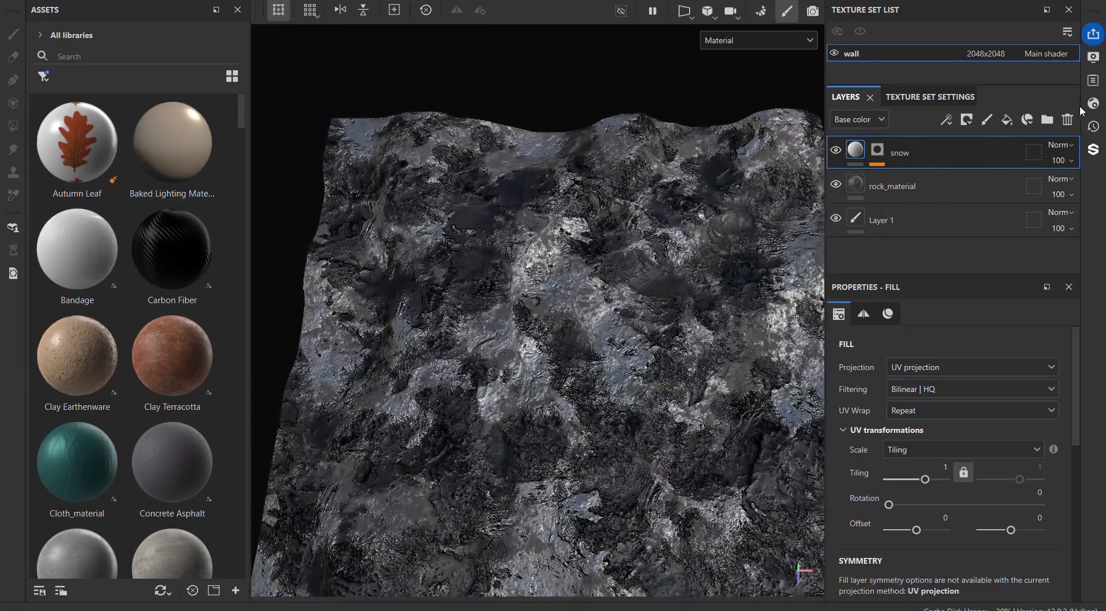
pyautogui.keyDown('alt'); pyautogui.moveTo(680, 185); pyautogui.dragTo(670, 249); pyautogui.keyUp('alt')
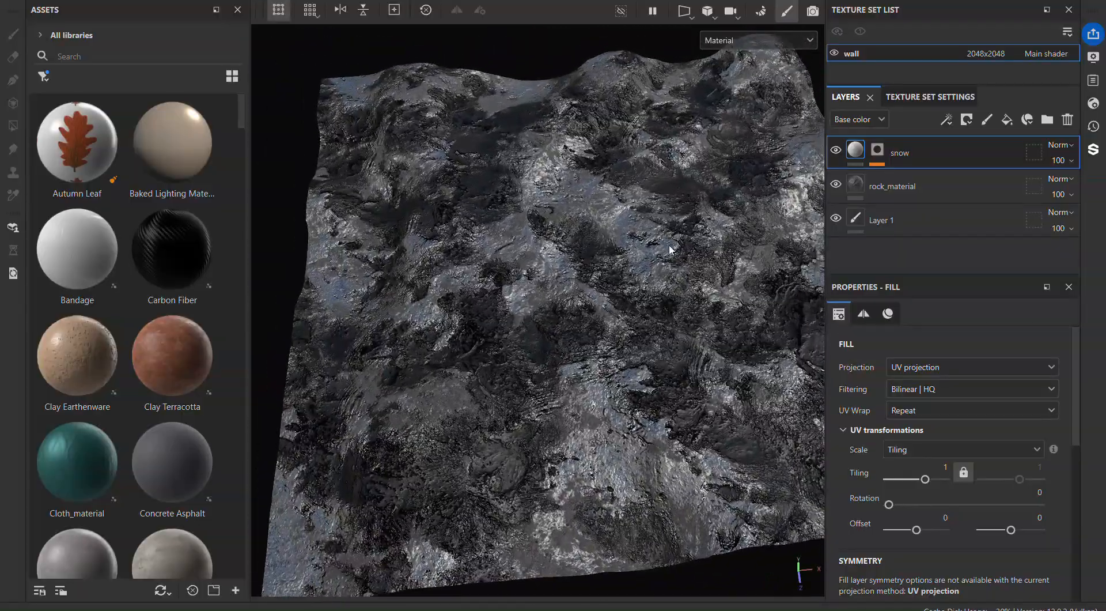
pyautogui.keyDown('alt'); pyautogui.moveTo(669, 294); pyautogui.dragTo(679, 184); pyautogui.keyUp('alt')
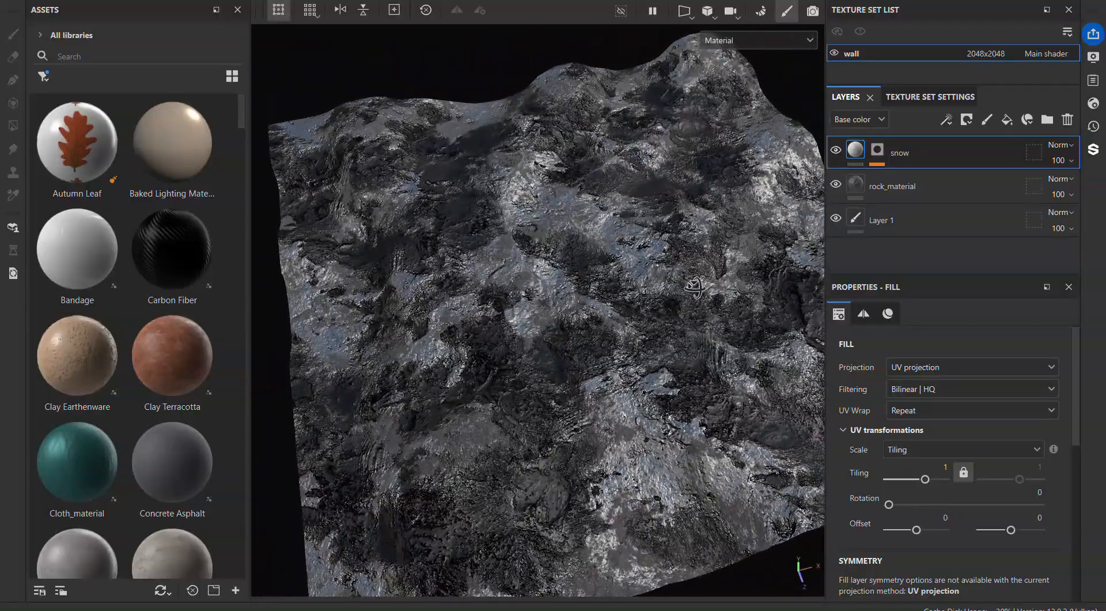
# Step: Hide the wall's snow layer to examine the bare rock_material and its material parameters, then show the snow again
pyautogui.click(880, 189)
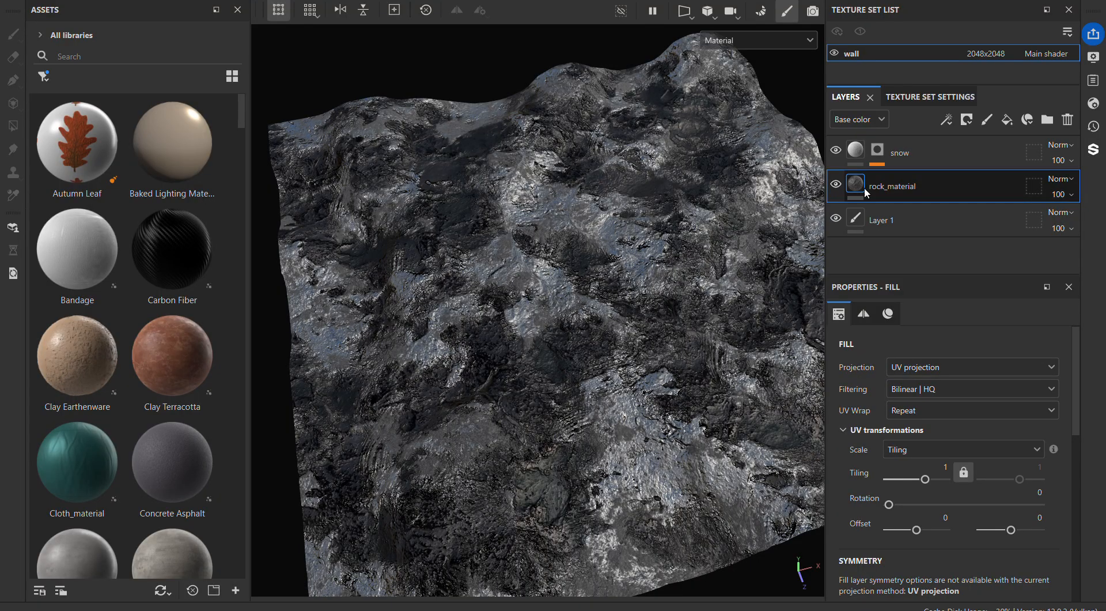
pyautogui.click(836, 150)
pyautogui.keyDown('alt'); pyautogui.moveTo(616, 429); pyautogui.dragTo(668, 331); pyautogui.keyUp('alt')
pyautogui.click(888, 313)
pyautogui.scroll(-1, 968, 394)
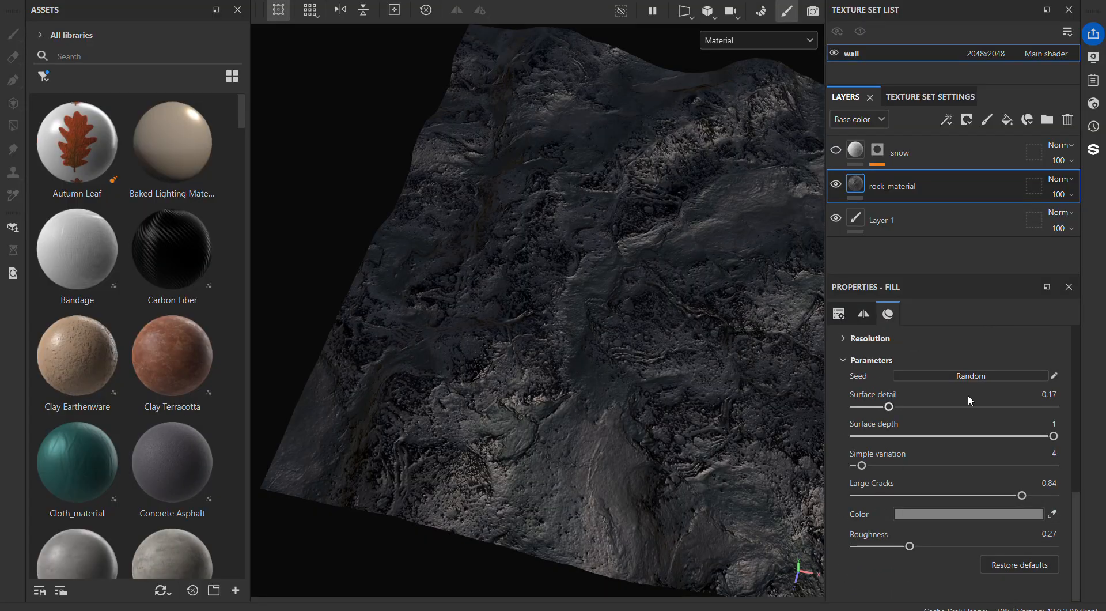
pyautogui.keyDown('alt'); pyautogui.moveTo(579, 433); pyautogui.dragTo(563, 378); pyautogui.keyUp('alt')
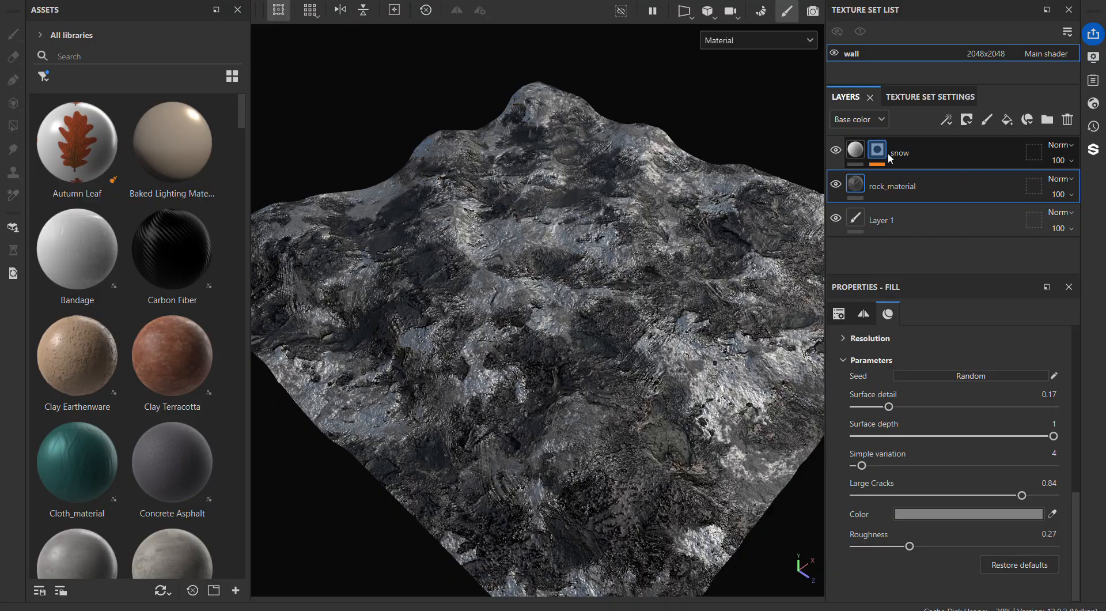
# Step: Expand the snow layer's mask and examine how the snow is distributed over the wall's rock
pyautogui.click(878, 152)
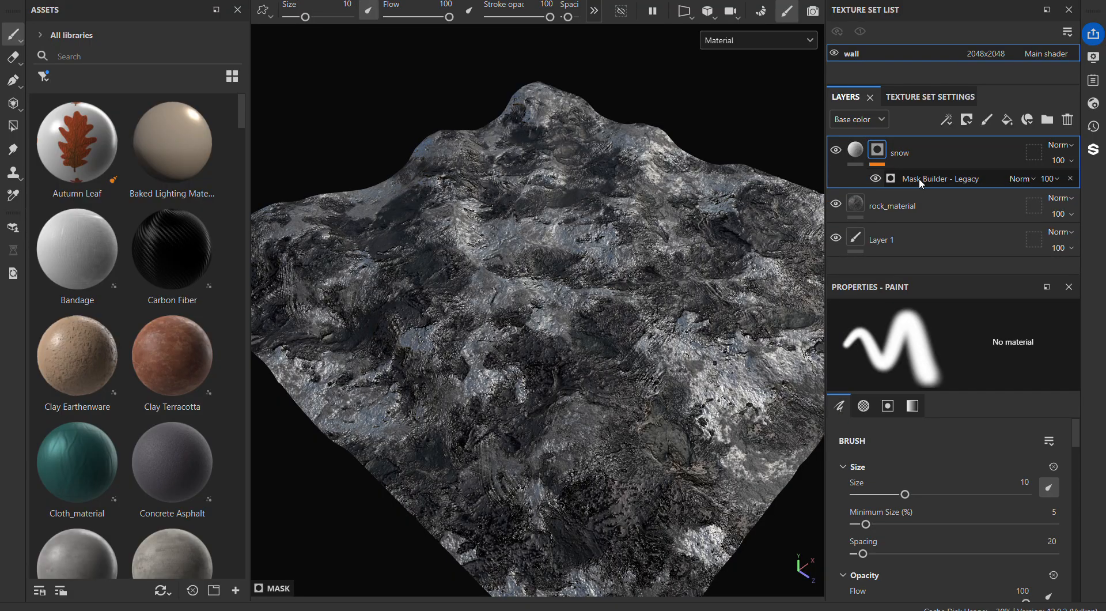
pyautogui.keyDown('alt'); pyautogui.moveTo(553, 346); pyautogui.dragTo(642, 350); pyautogui.keyUp('alt')
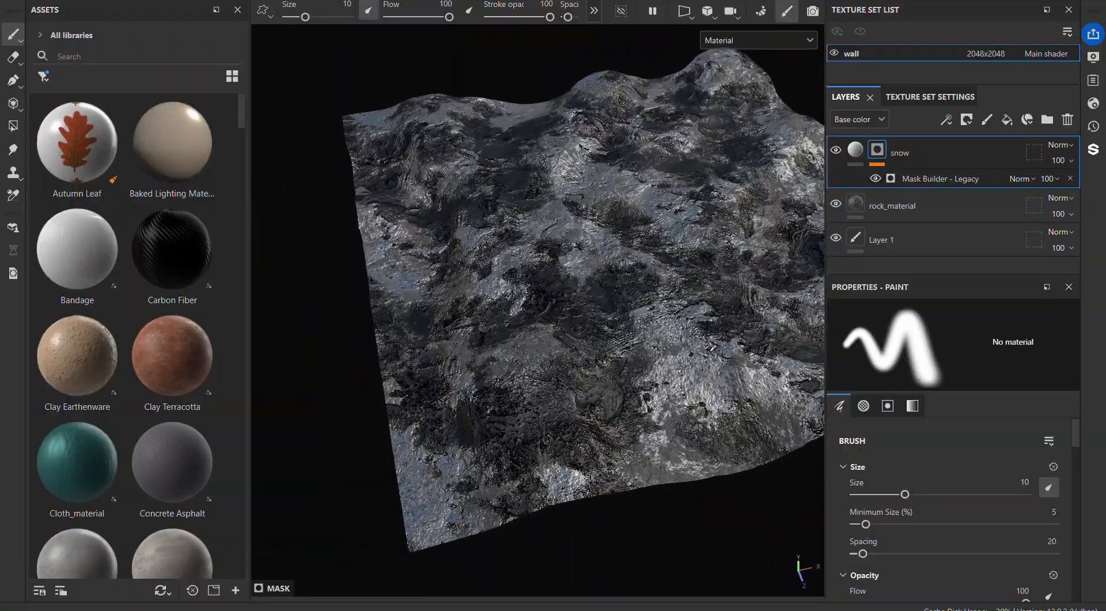
pyautogui.keyDown('alt'); pyautogui.moveTo(640, 350); pyautogui.dragTo(533, 413, button='middle'); pyautogui.keyUp('alt')
pyautogui.scroll(3, 535, 375)
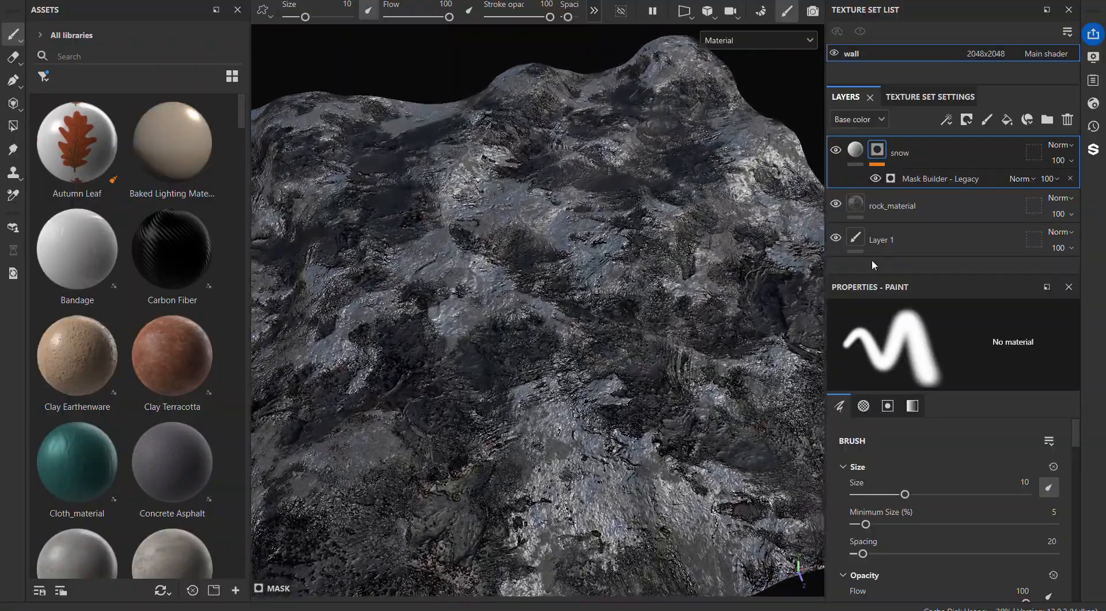
pyautogui.keyDown('alt'); pyautogui.moveTo(807, 288); pyautogui.dragTo(669, 345); pyautogui.keyUp('alt')
pyautogui.keyDown('alt'); pyautogui.moveTo(668, 344); pyautogui.dragTo(625, 376, button='middle'); pyautogui.keyUp('alt')
pyautogui.scroll(-1, 797, 482)
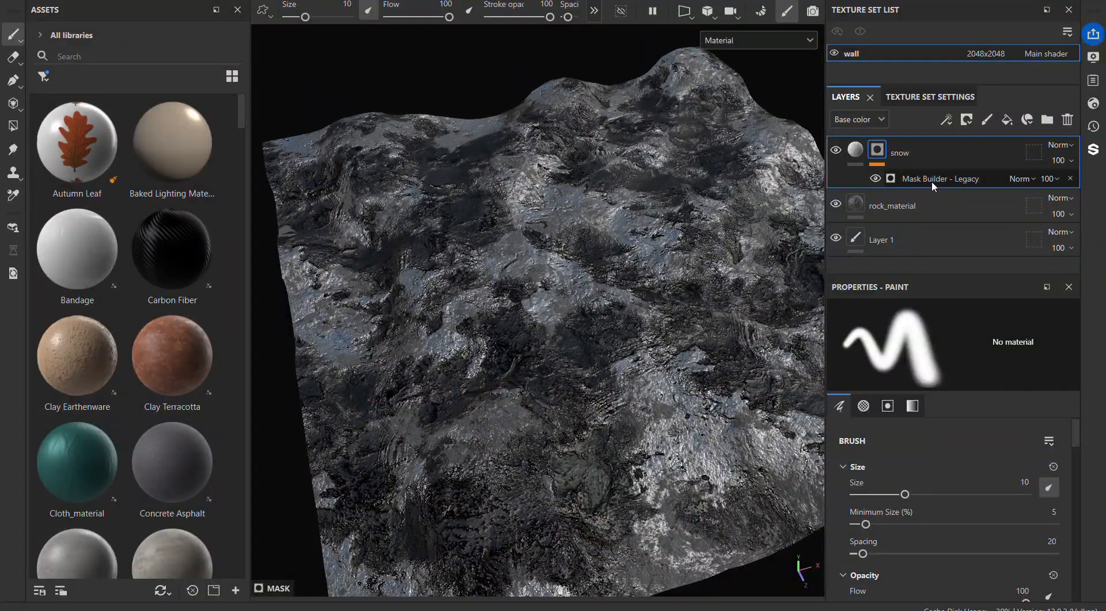
# Step: Set the snow mask's Mask Builder - Legacy generator Level to 0.76 and examine the snow coverage
pyautogui.click(934, 181)
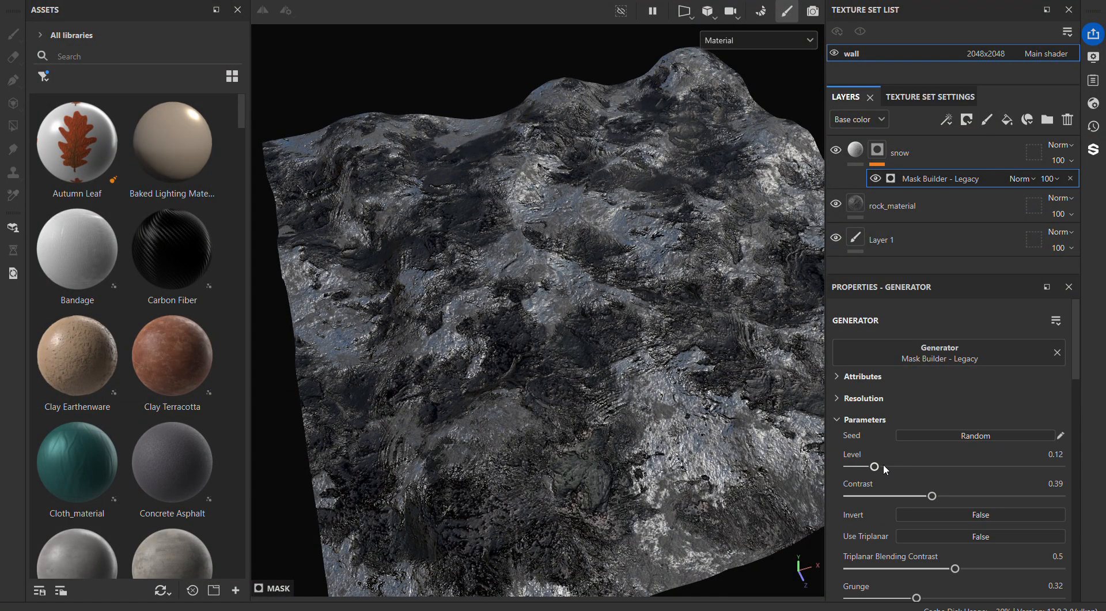
pyautogui.moveTo(877, 467); pyautogui.dragTo(1009, 465)
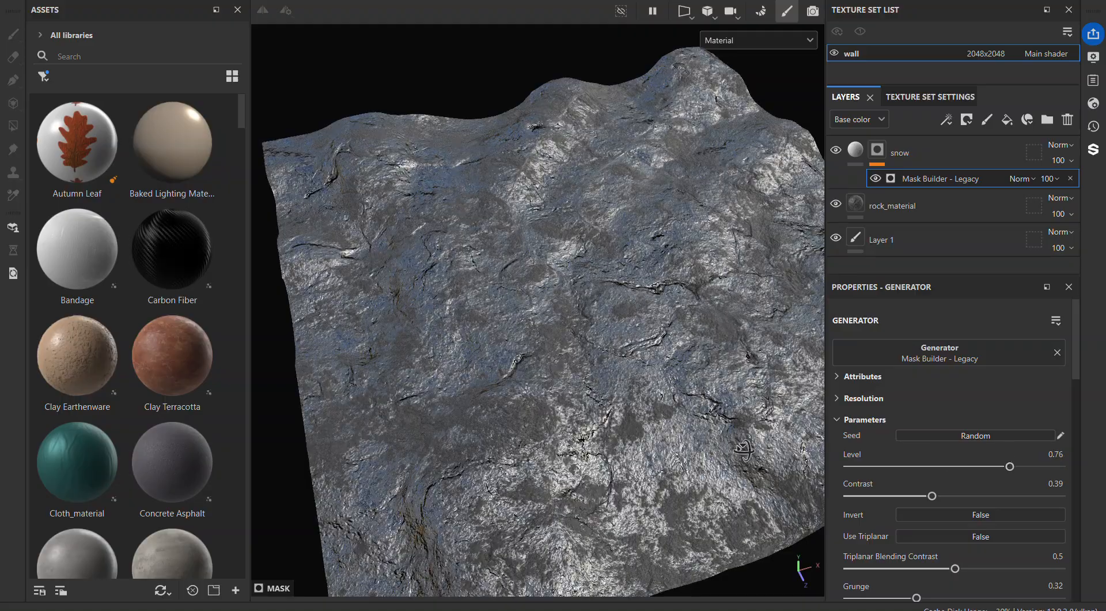
pyautogui.keyDown('alt'); pyautogui.moveTo(744, 449); pyautogui.dragTo(833, 455); pyautogui.keyUp('alt')
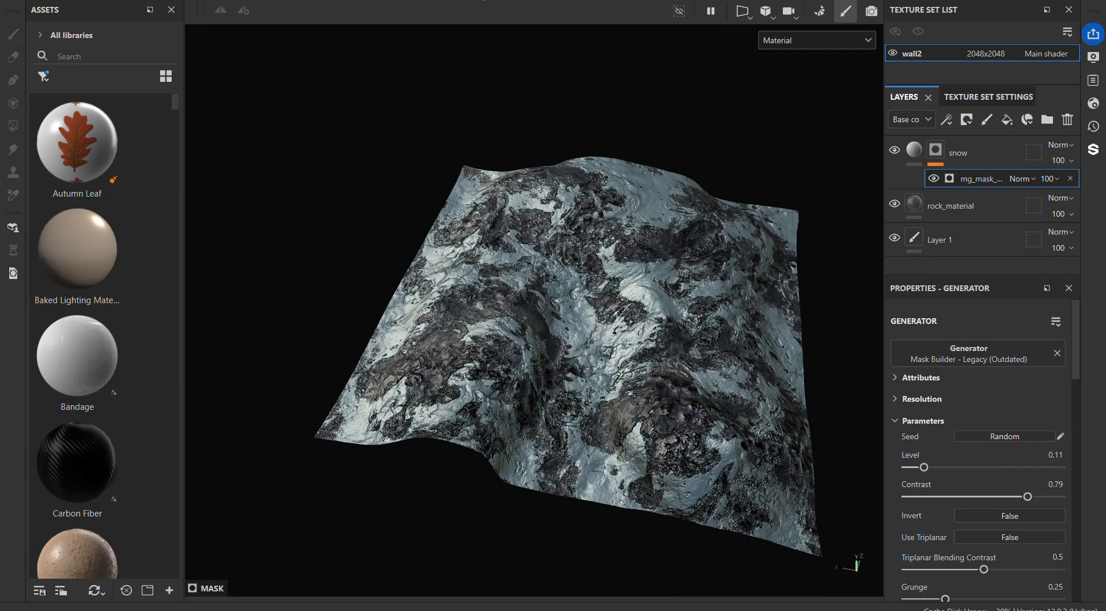
# Step: Examine the snow and rock coverage on the wall2 mesh from several angles, then select its rock_material layer
pyautogui.keyDown('alt'); pyautogui.moveTo(567, 337); pyautogui.dragTo(509, 334); pyautogui.keyUp('alt')
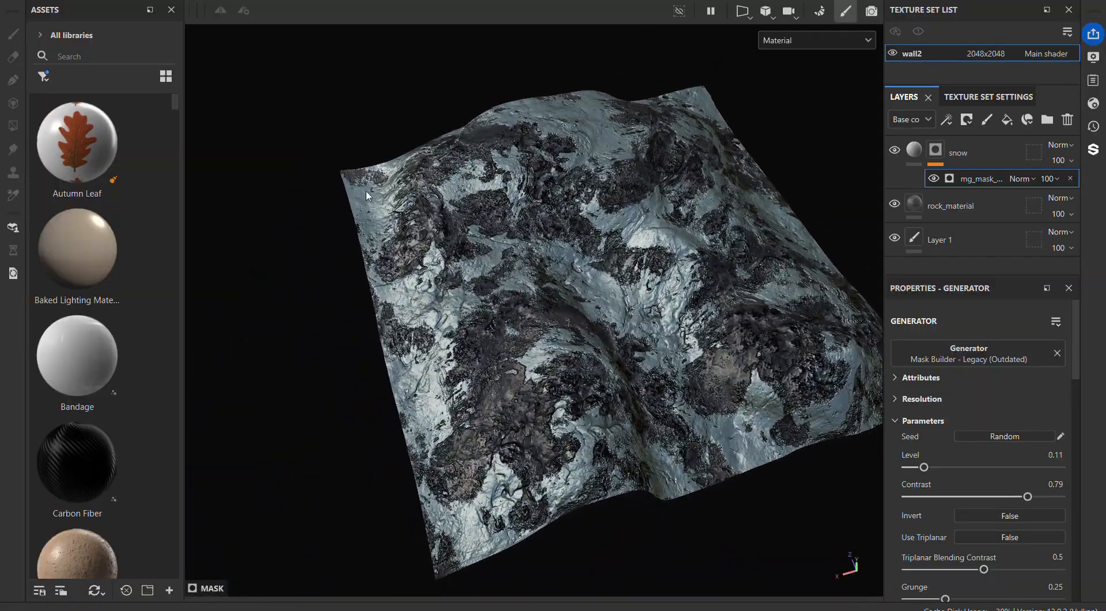
pyautogui.click(431, 395)
pyautogui.keyDown('alt'); pyautogui.moveTo(583, 200); pyautogui.dragTo(700, 299); pyautogui.keyUp('alt')
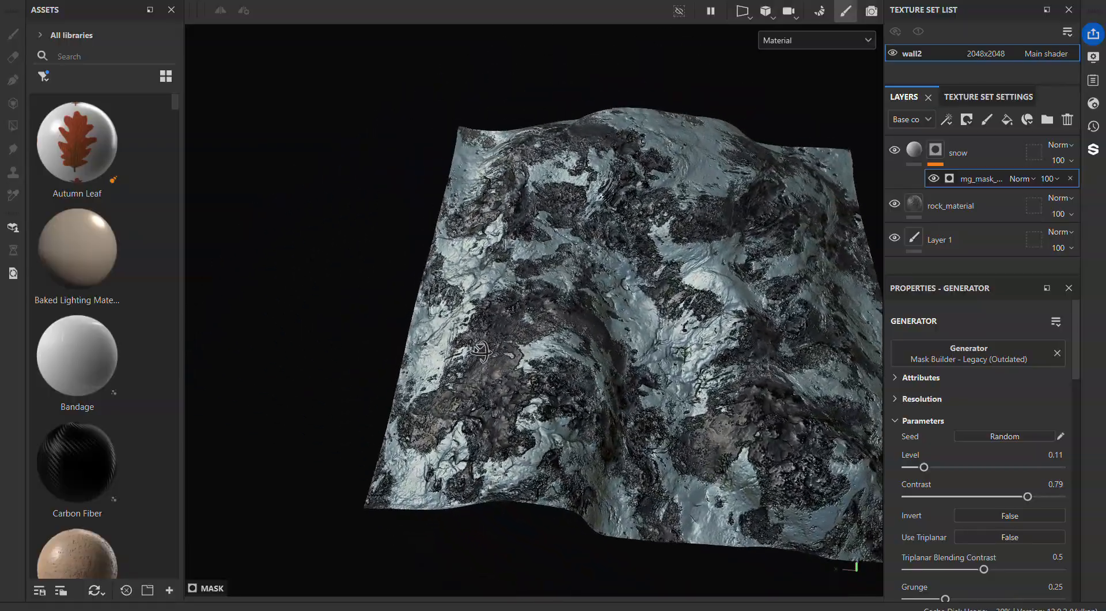
pyautogui.keyDown('alt'); pyautogui.moveTo(630, 307); pyautogui.dragTo(713, 287, button='right'); pyautogui.keyUp('alt')
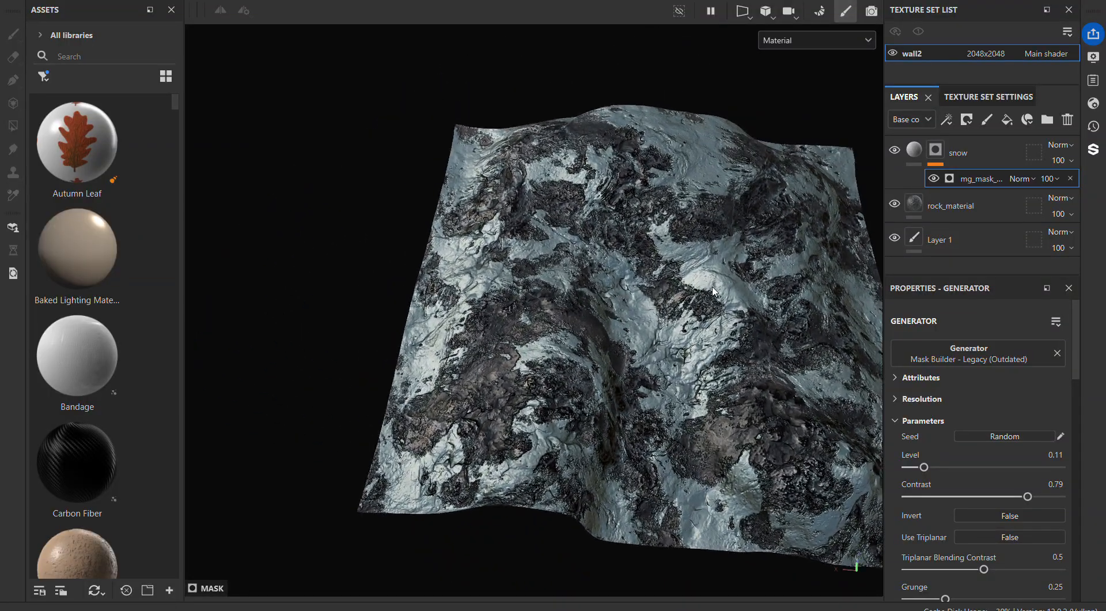
pyautogui.click(934, 215)
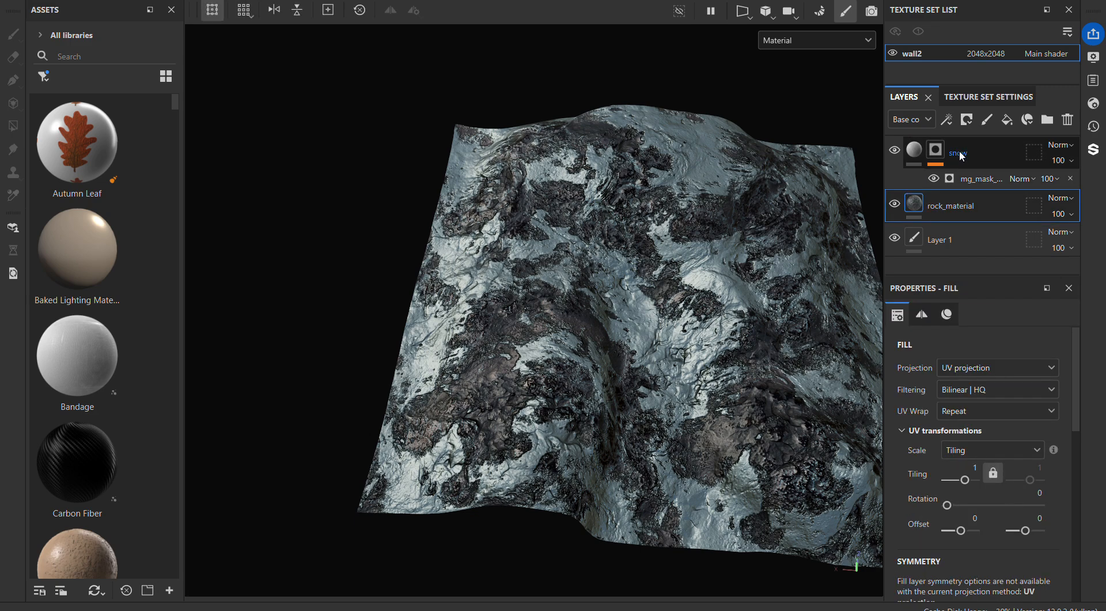
# Step: Show the settings of the snow mask's Mask Builder - Legacy generator on wall2 and examine the resulting snow coverage
pyautogui.click(982, 179)
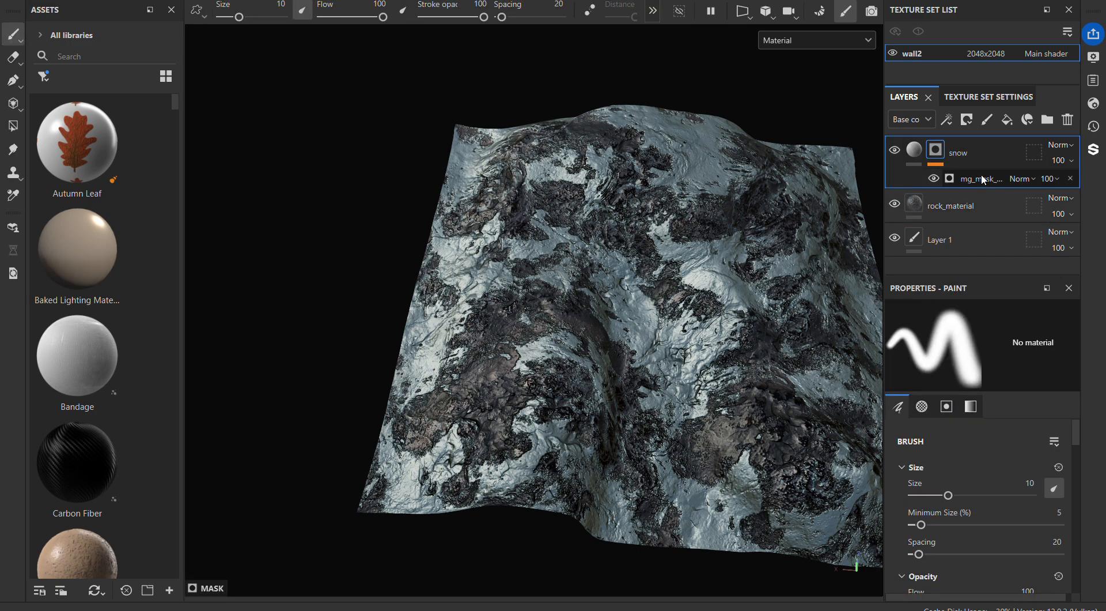
pyautogui.click(982, 179)
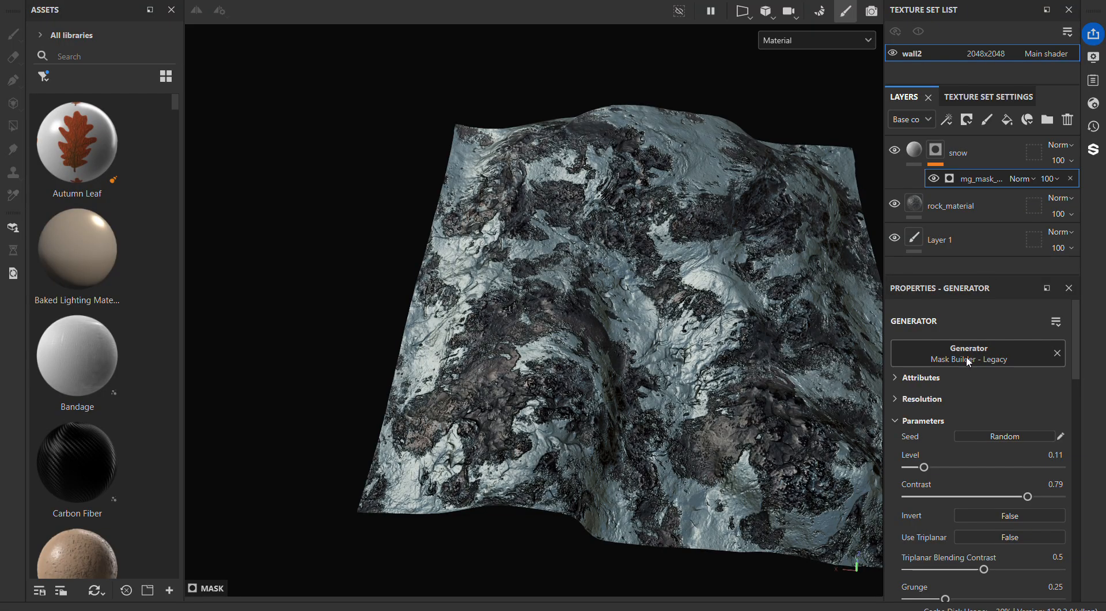
pyautogui.keyDown('alt'); pyautogui.moveTo(714, 276); pyautogui.dragTo(642, 361); pyautogui.keyUp('alt')
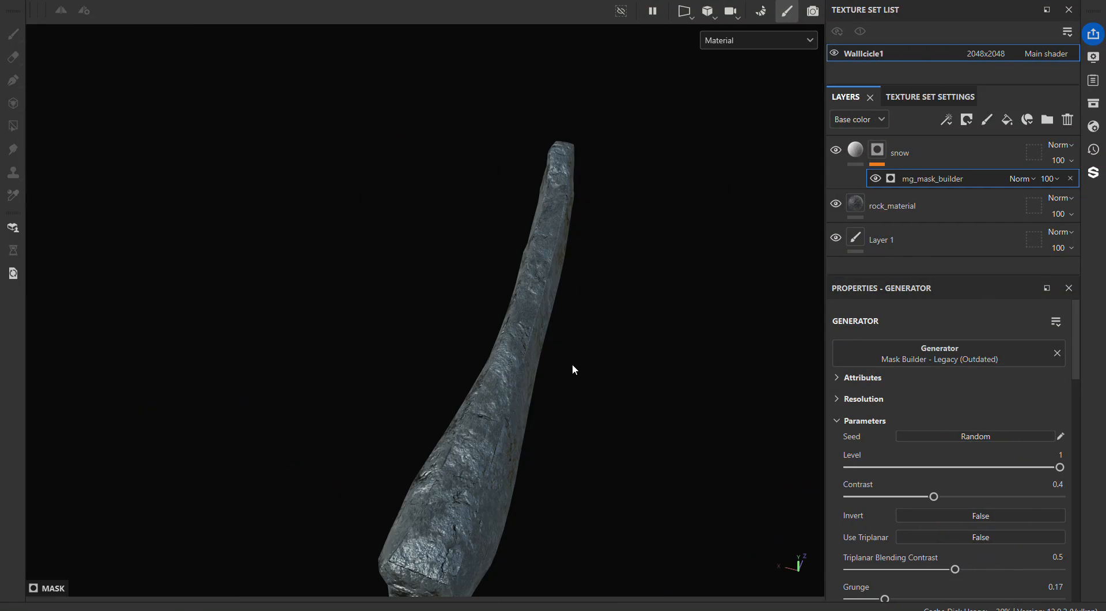
# Step: Examine the snow and rock texturing on the WallIcicle1 mesh from its base, side and tip
pyautogui.keyDown('alt'); pyautogui.moveTo(572, 367); pyautogui.dragTo(576, 287); pyautogui.keyUp('alt')
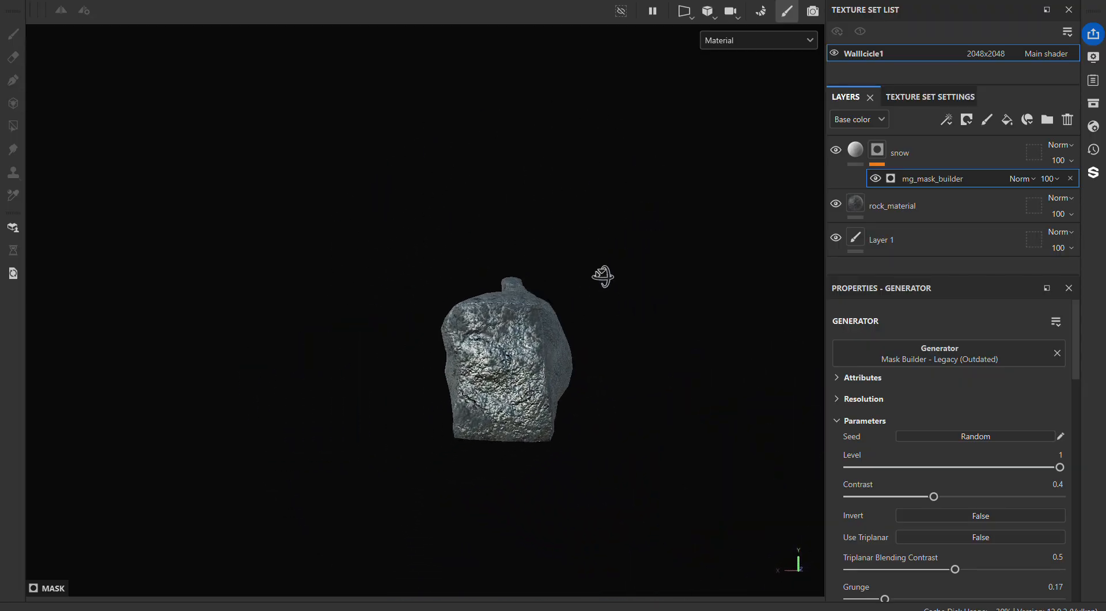
pyautogui.keyDown('alt'); pyautogui.moveTo(643, 363); pyautogui.dragTo(505, 368); pyautogui.keyUp('alt')
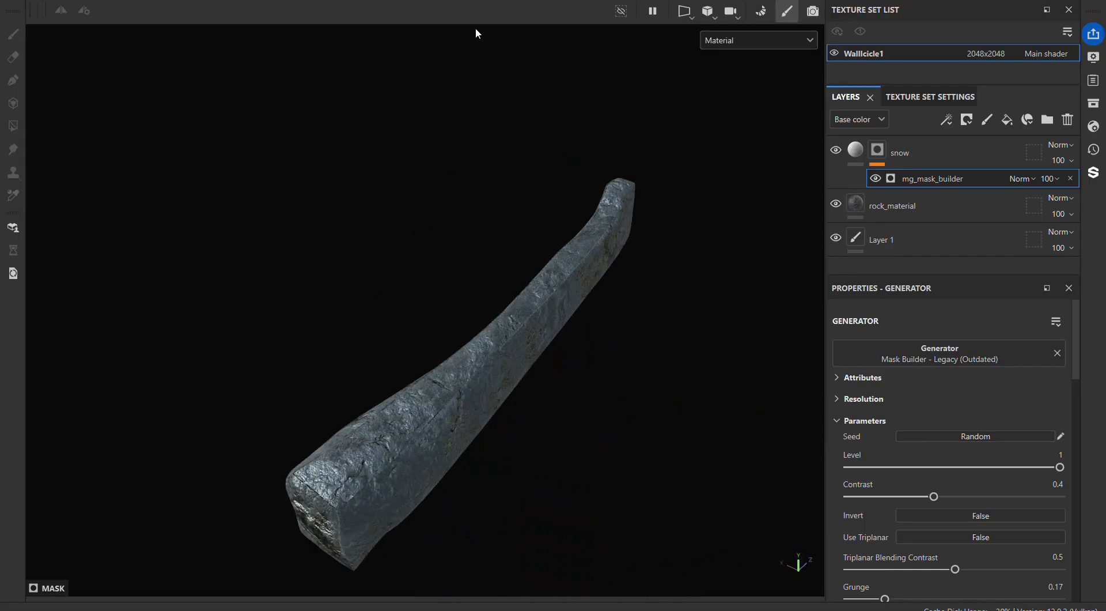
pyautogui.keyDown('alt'); pyautogui.moveTo(531, 278); pyautogui.dragTo(695, 426); pyautogui.keyUp('alt')
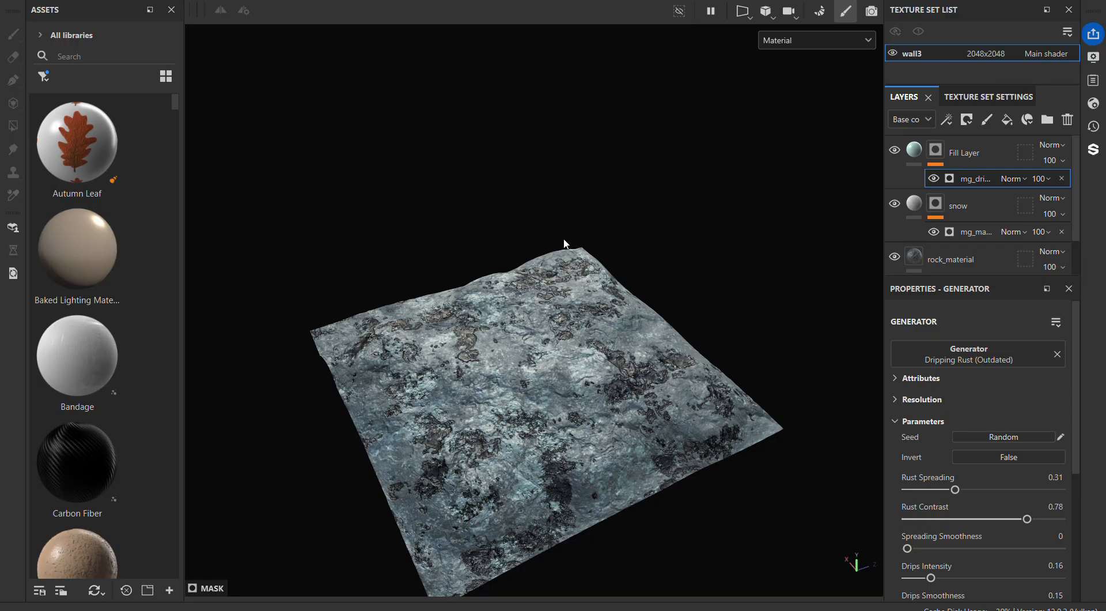
# Step: Examine the layered fill, snow and rock on the wall3 mesh from several angles, and close the asset library to enlarge the view
pyautogui.keyDown('alt'); pyautogui.moveTo(564, 243); pyautogui.dragTo(494, 367); pyautogui.keyUp('alt')
pyautogui.keyDown('alt'); pyautogui.moveTo(483, 385); pyautogui.dragTo(438, 351, button='right'); pyautogui.keyUp('alt')
pyautogui.keyDown('alt'); pyautogui.moveTo(464, 467); pyautogui.dragTo(512, 393, button='middle'); pyautogui.keyUp('alt')
pyautogui.keyDown('alt'); pyautogui.moveTo(513, 394); pyautogui.dragTo(548, 371); pyautogui.keyUp('alt')
pyautogui.keyDown('alt'); pyautogui.moveTo(605, 294); pyautogui.dragTo(556, 532, button='right'); pyautogui.keyUp('alt')
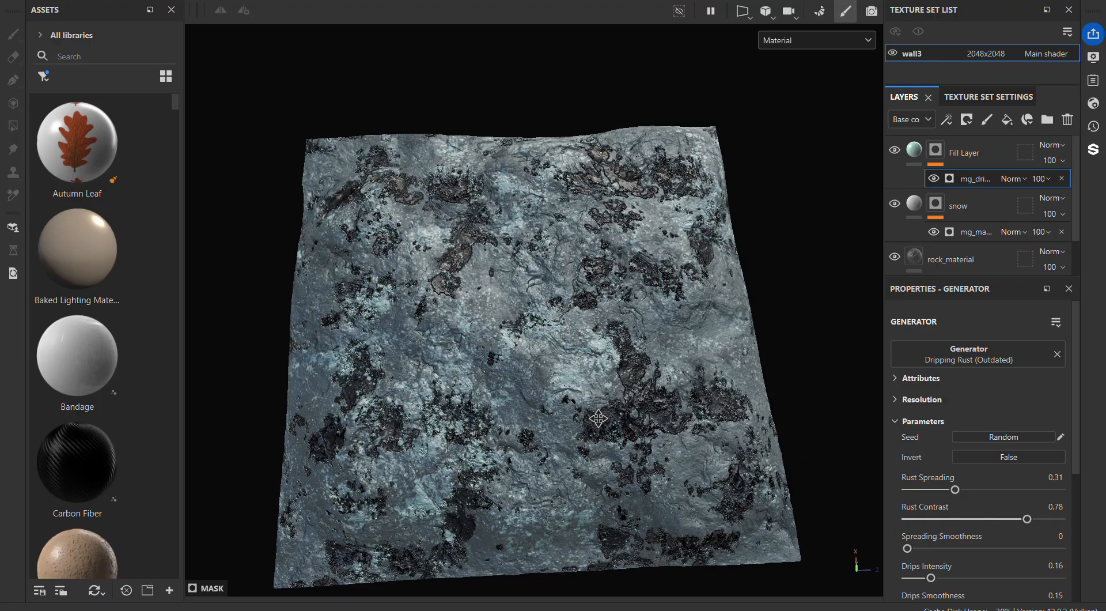
pyautogui.keyDown('alt'); pyautogui.moveTo(600, 420); pyautogui.dragTo(611, 402, button='middle'); pyautogui.keyUp('alt')
pyautogui.click(171, 10)
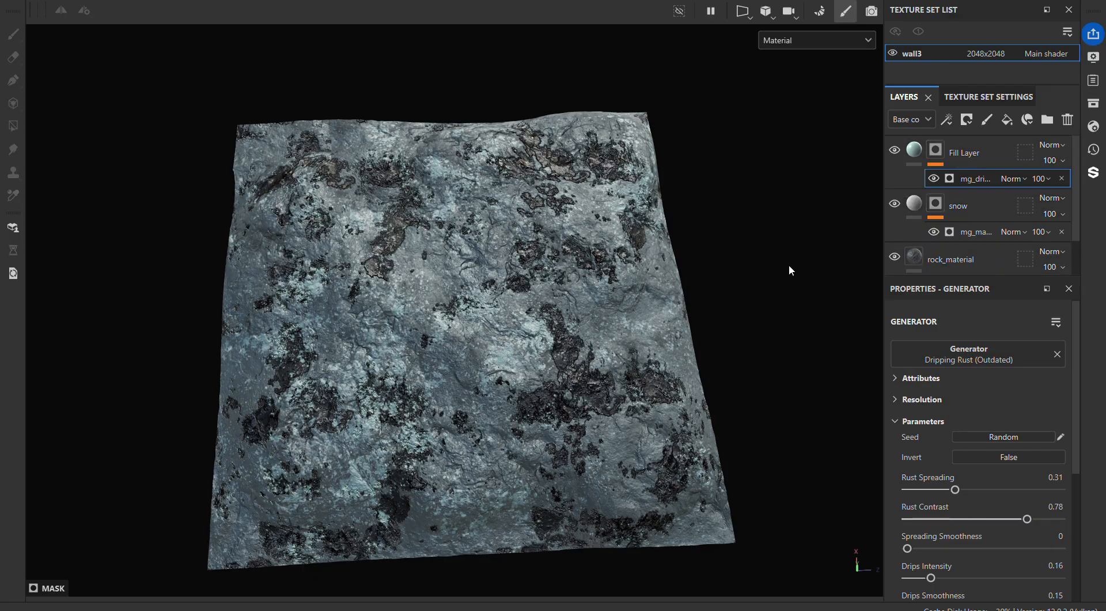
# Step: Inspect wall3 up close, hiding its Fill Layer to compare the surface without the Dripping Rust mask effect, and show the layer again
pyautogui.keyDown('alt'); pyautogui.moveTo(620, 316); pyautogui.dragTo(598, 341); pyautogui.keyUp('alt')
pyautogui.keyDown('alt'); pyautogui.moveTo(581, 349); pyautogui.dragTo(466, 492, button='right'); pyautogui.keyUp('alt')
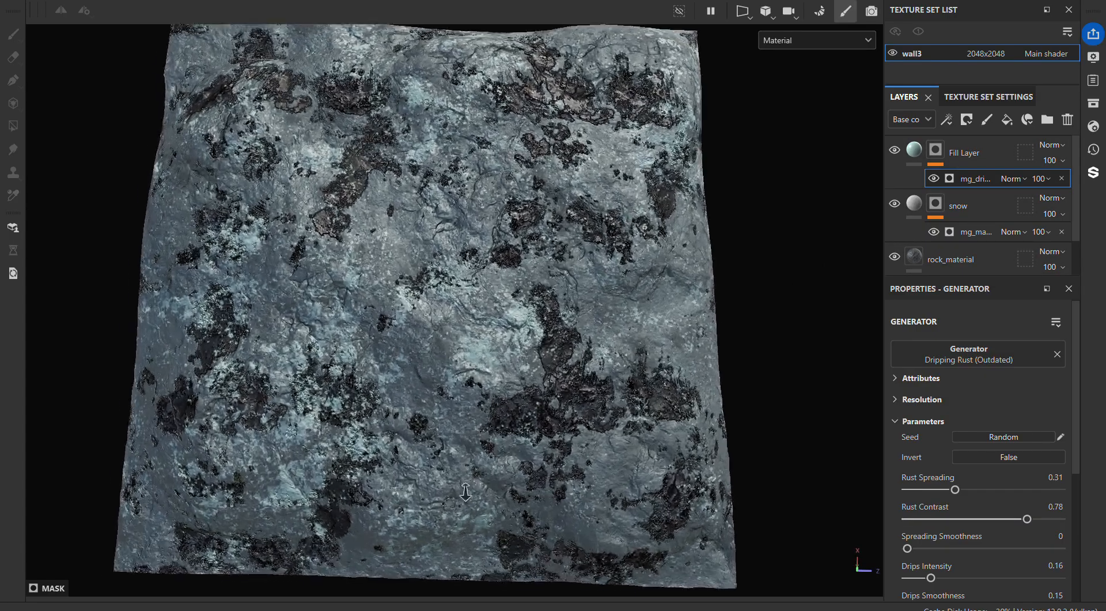
pyautogui.keyDown('alt'); pyautogui.moveTo(587, 335); pyautogui.dragTo(617, 354); pyautogui.keyUp('alt')
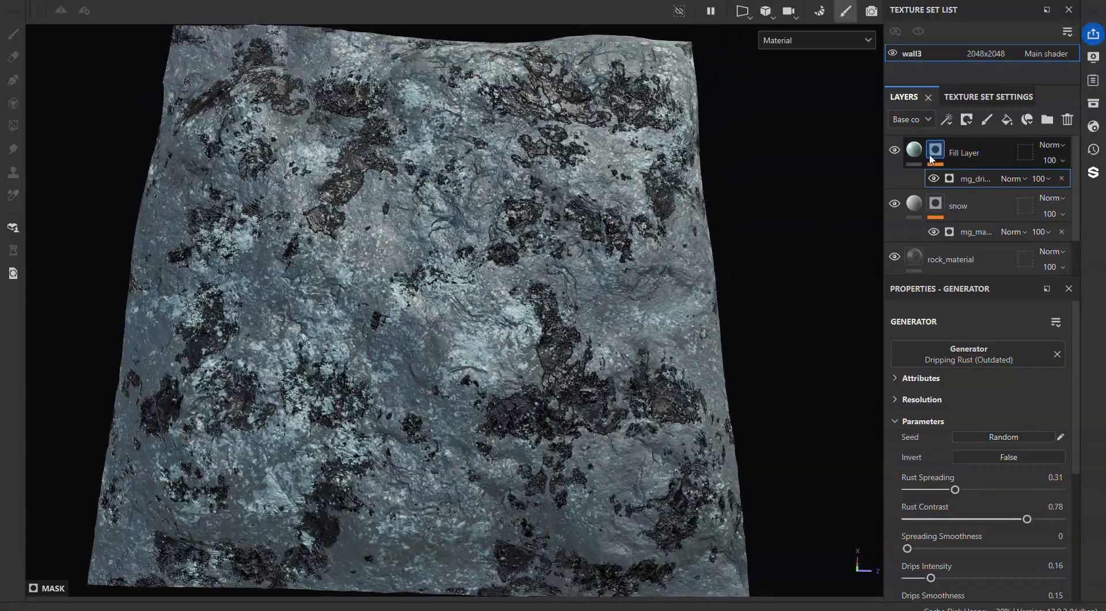
pyautogui.click(895, 152)
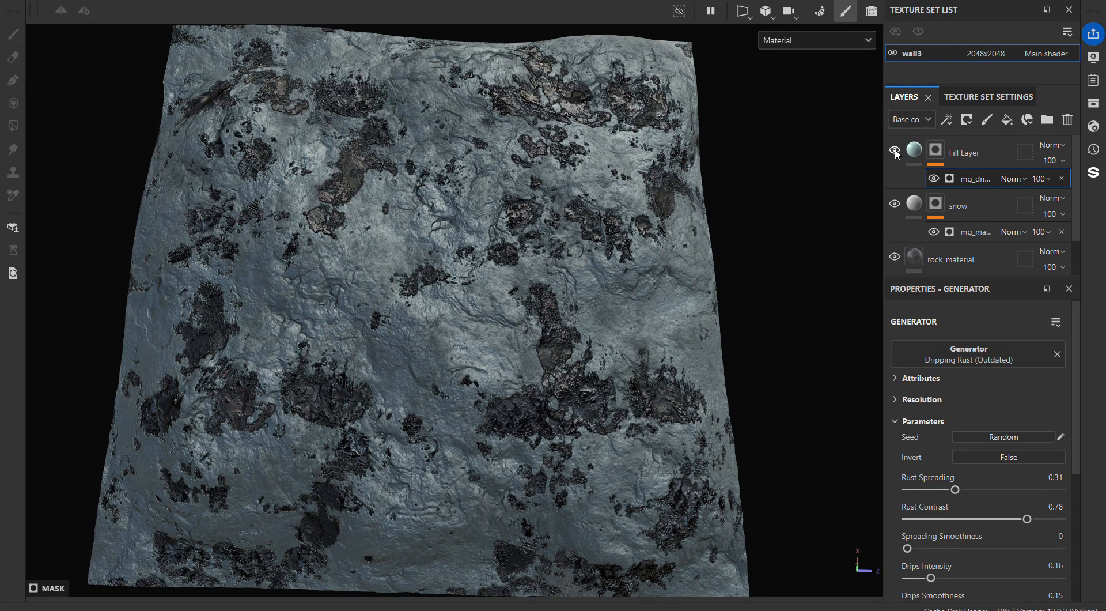
pyautogui.click(896, 152)
# Step: Examine how the Fill Layer's Dripping Rust pattern spreads over wall3's snow and rock from other viewing angles
pyautogui.keyDown('alt'); pyautogui.moveTo(627, 292); pyautogui.dragTo(694, 331); pyautogui.keyUp('alt')
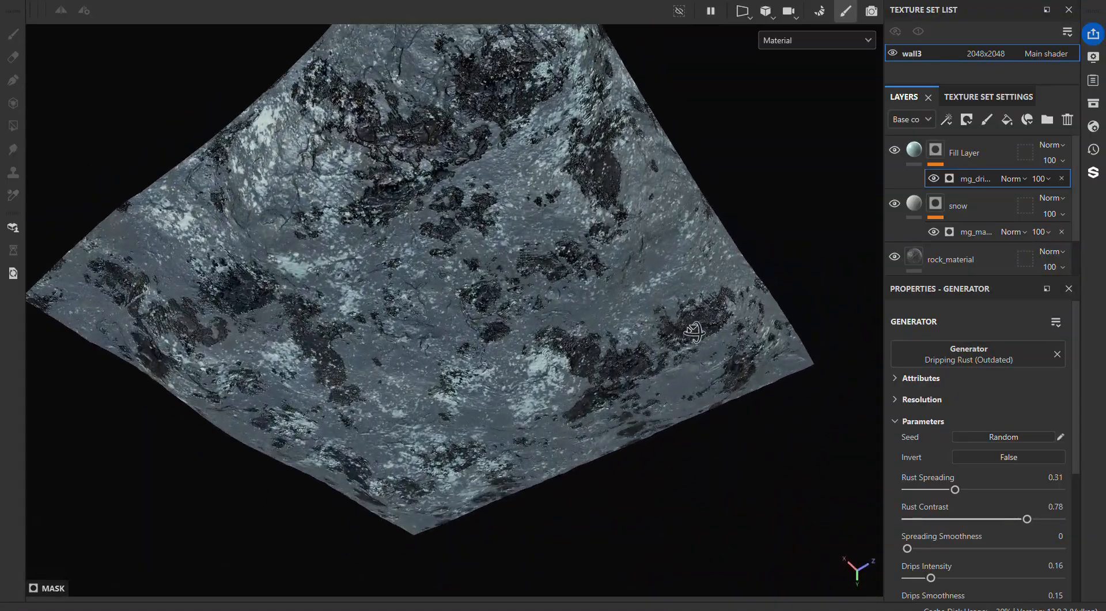
pyautogui.keyDown('alt'); pyautogui.moveTo(659, 366); pyautogui.dragTo(759, 200, button='right'); pyautogui.keyUp('alt')
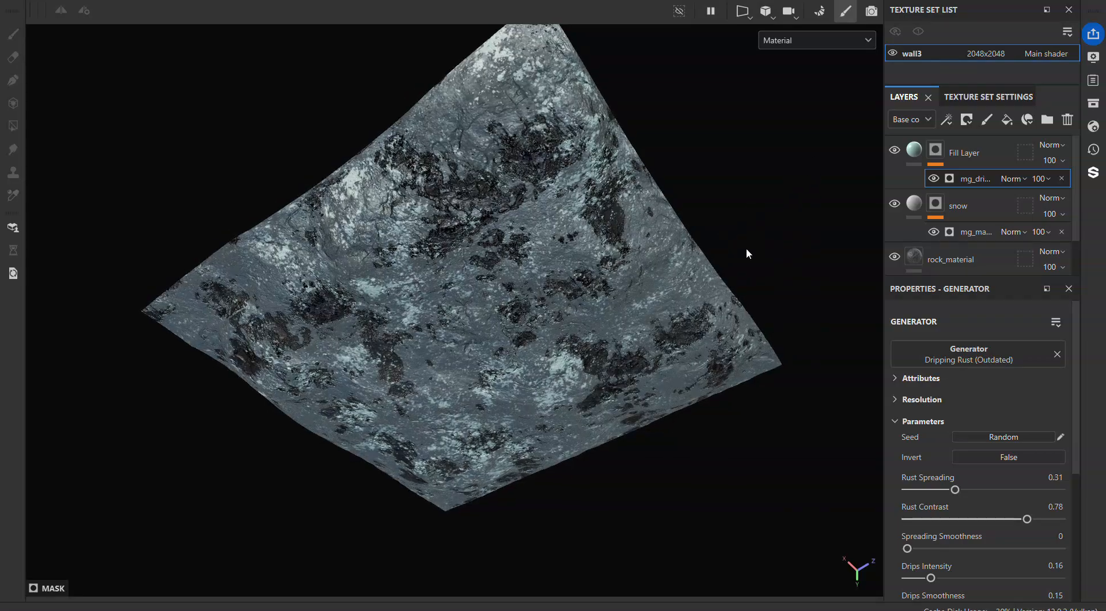
pyautogui.keyDown('alt'); pyautogui.moveTo(747, 254); pyautogui.dragTo(795, 225); pyautogui.keyUp('alt')
pyautogui.keyDown('alt'); pyautogui.moveTo(759, 245); pyautogui.dragTo(738, 289, button='middle'); pyautogui.keyUp('alt')
pyautogui.keyDown('alt'); pyautogui.moveTo(738, 288); pyautogui.dragTo(613, 366); pyautogui.keyUp('alt')
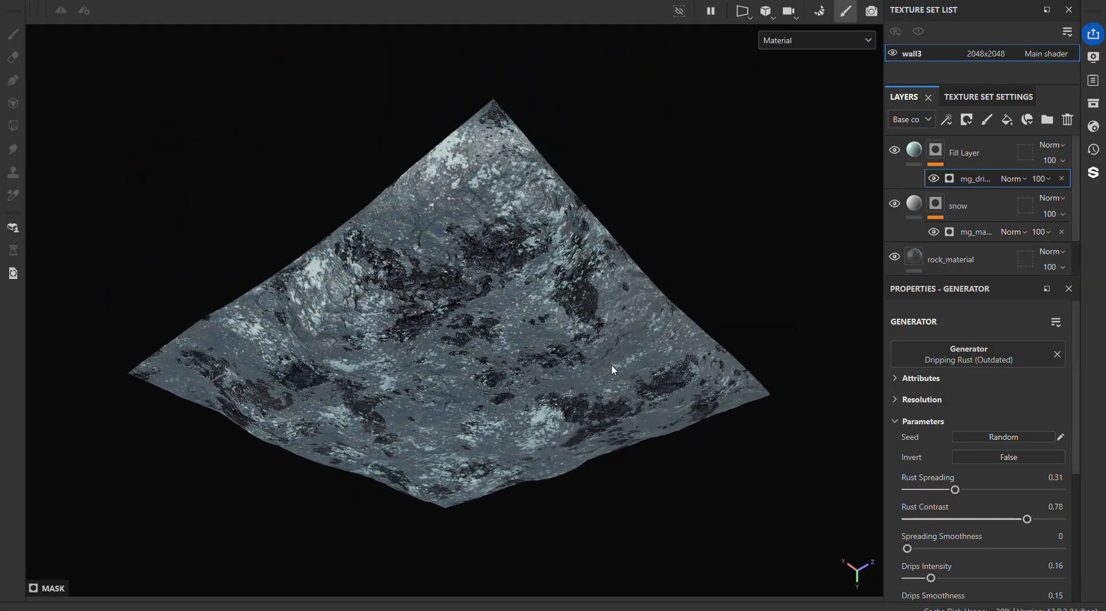